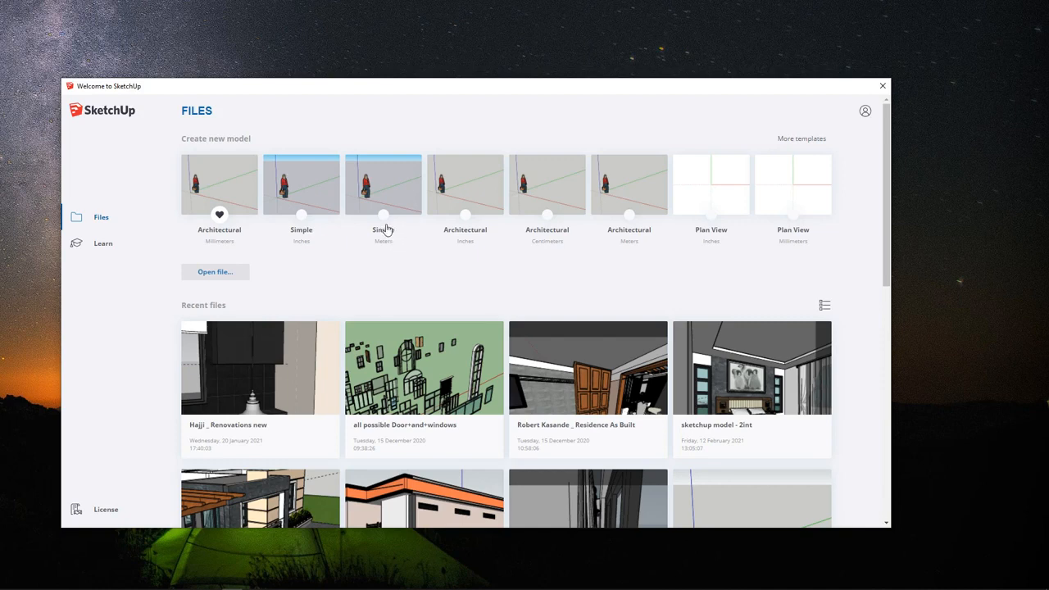
Create a new model from the Architectural template in millimeters and reposition the Default Tray
{"action": "left_click", "coordinate": [234, 199]}
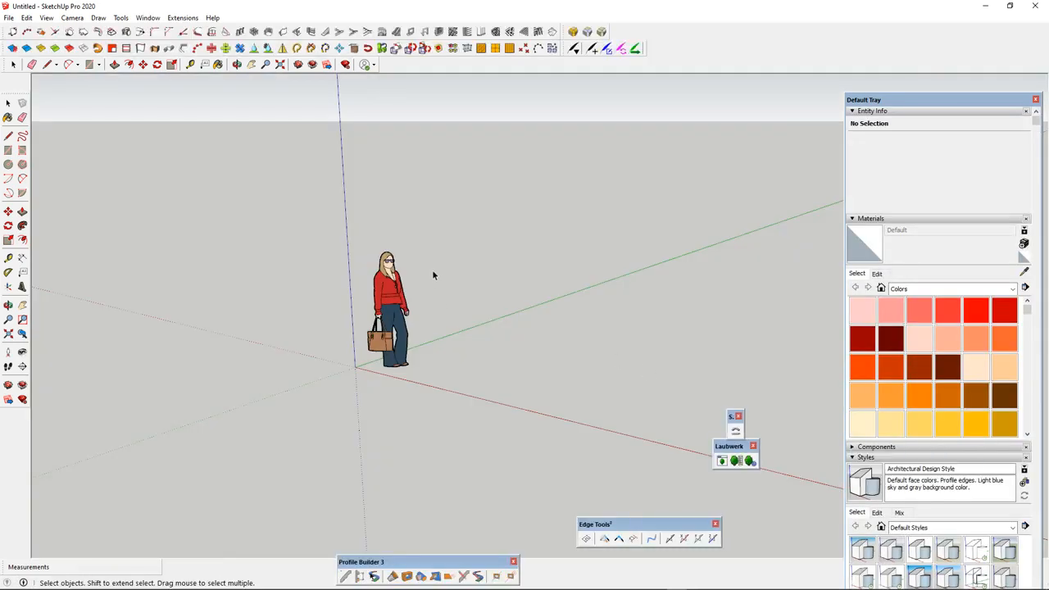
{"action": "key", "text": "ctrl+a"}
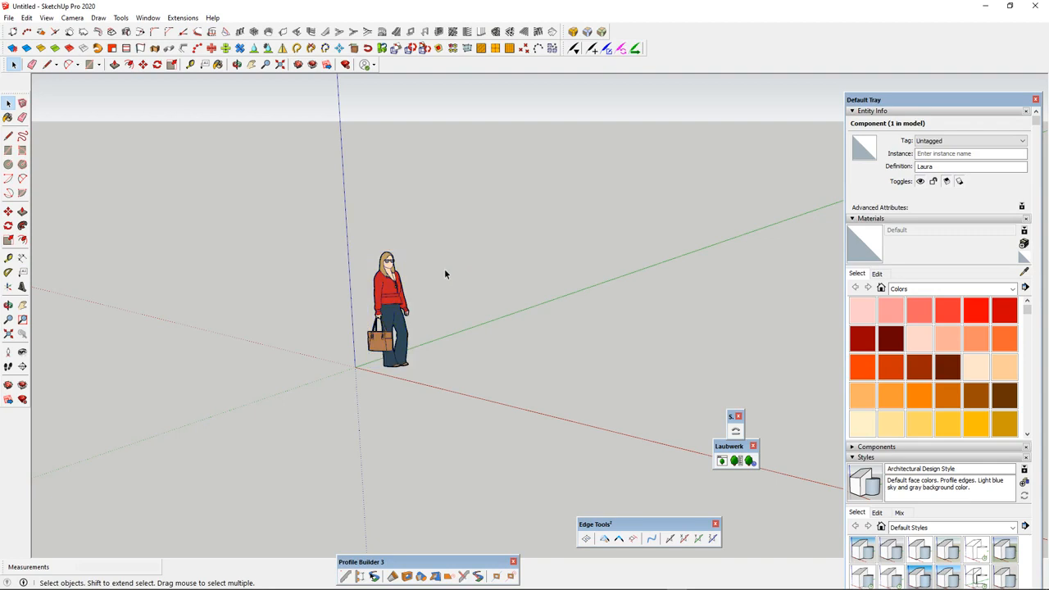
{"action": "left_click", "coordinate": [444, 270]}
{"action": "scroll", "coordinate": [419, 290], "scroll_direction": "up", "scroll_amount": 3}
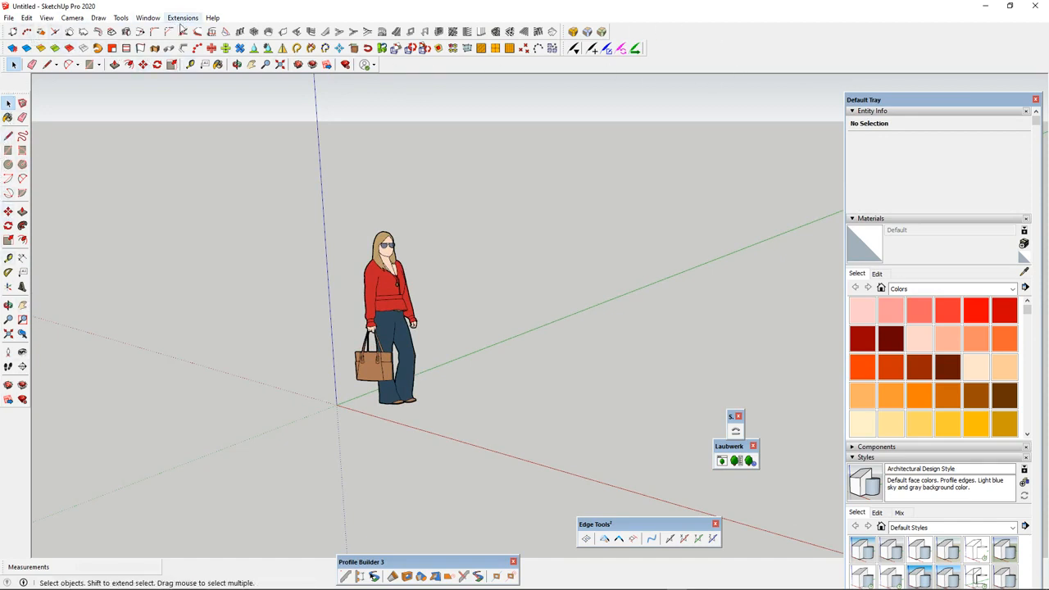
{"action": "left_click_drag", "start_coordinate": [938, 101], "coordinate": [913, 80]}
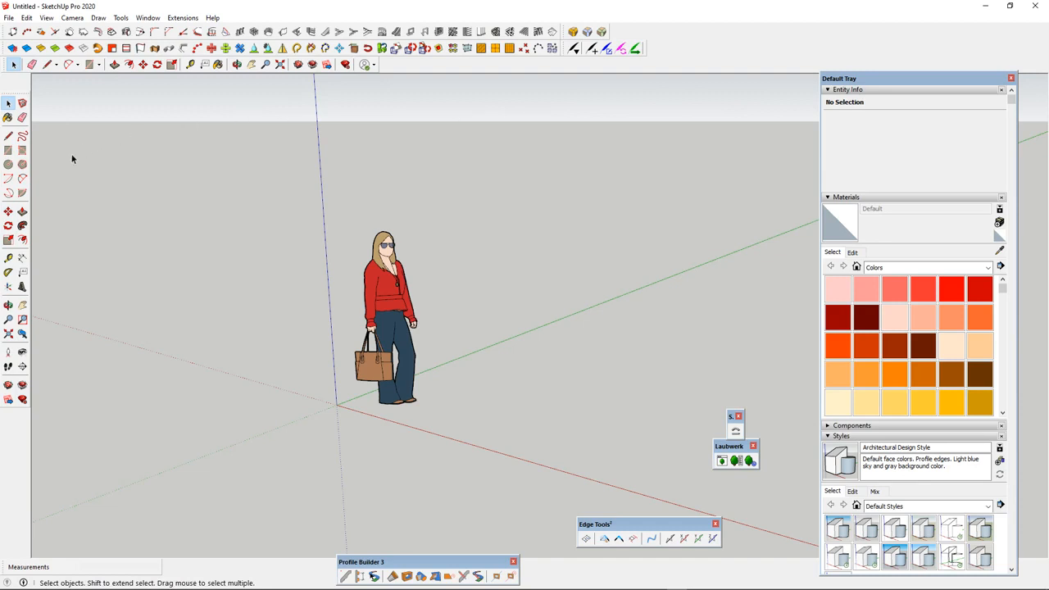
Erase the default human figure component from the model
{"action": "left_click", "coordinate": [385, 254]}
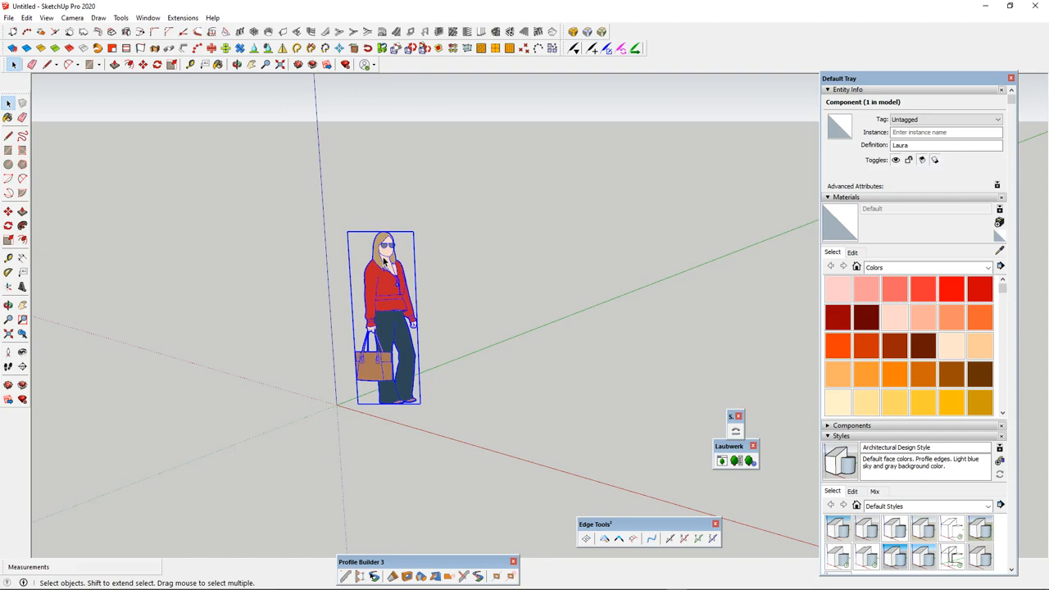
{"action": "right_click", "coordinate": [384, 261]}
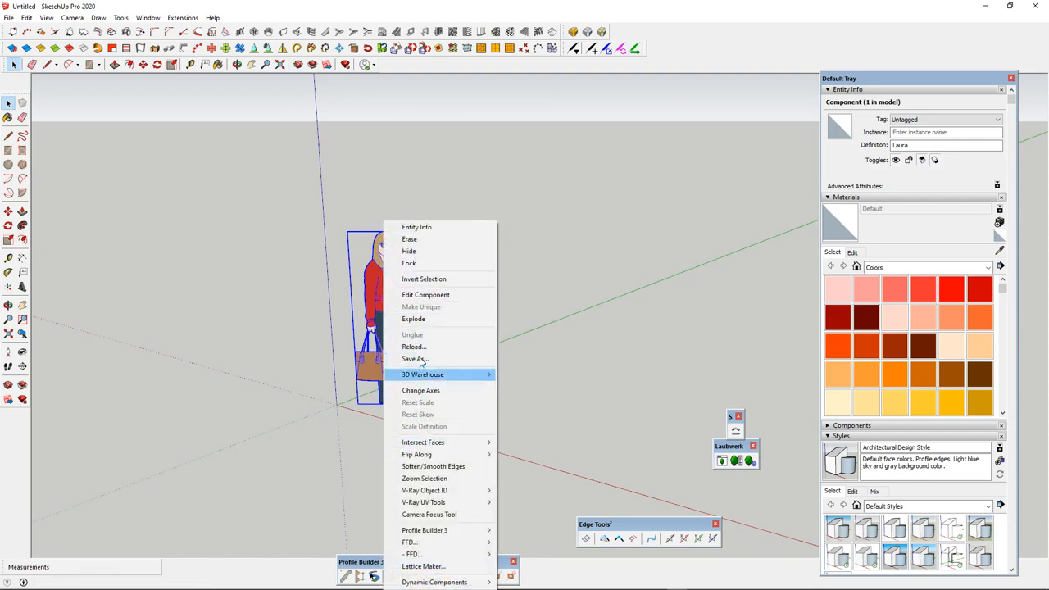
{"action": "left_click", "coordinate": [422, 240]}
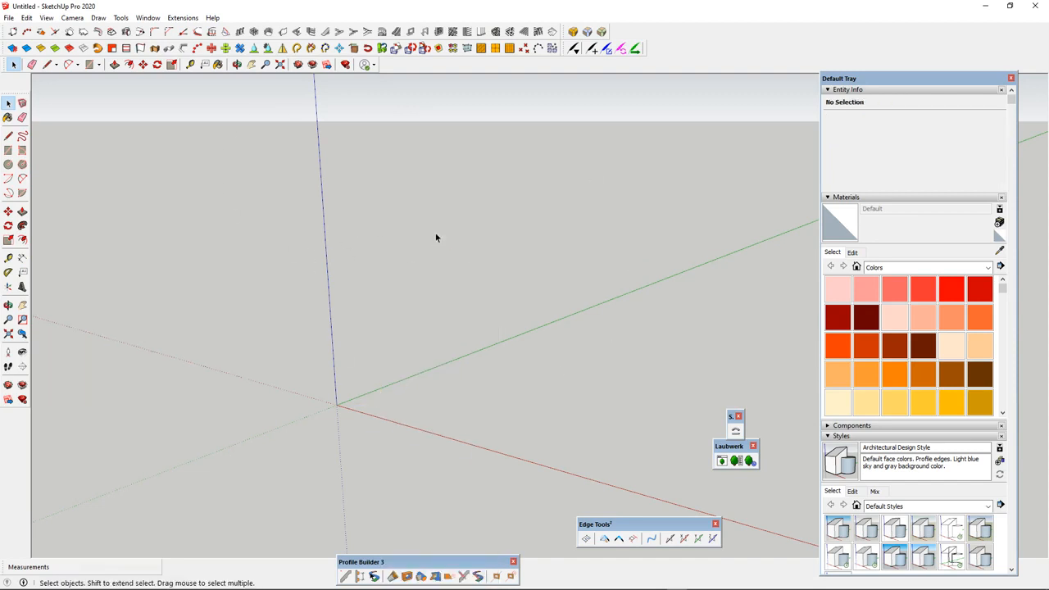
Draw a rectangle about 2065 by 2943 mm on the ground plane, starting at the origin
{"action": "left_click", "coordinate": [10, 152]}
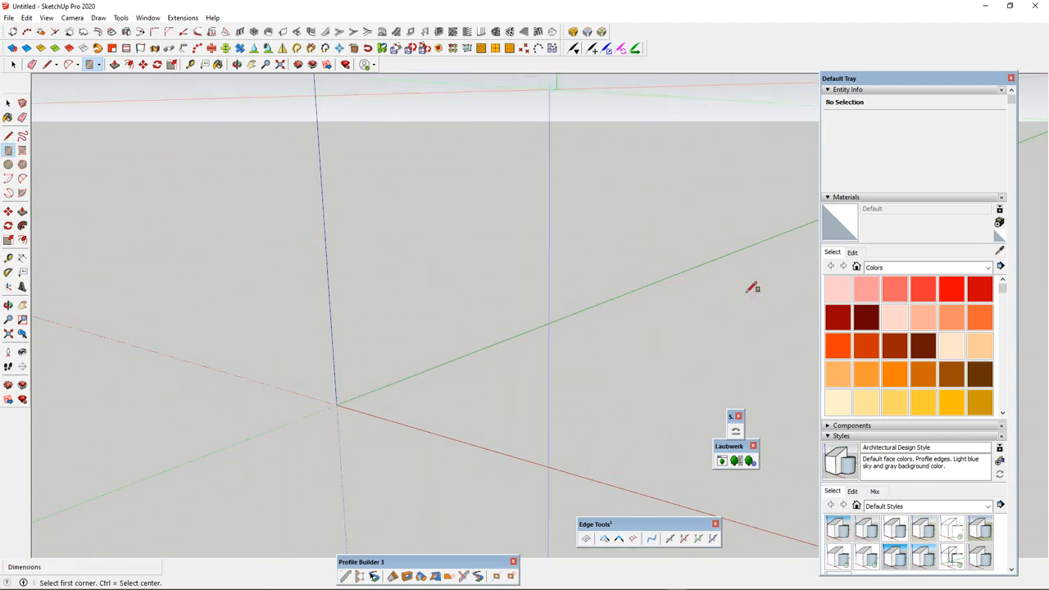
{"action": "left_click", "coordinate": [337, 403]}
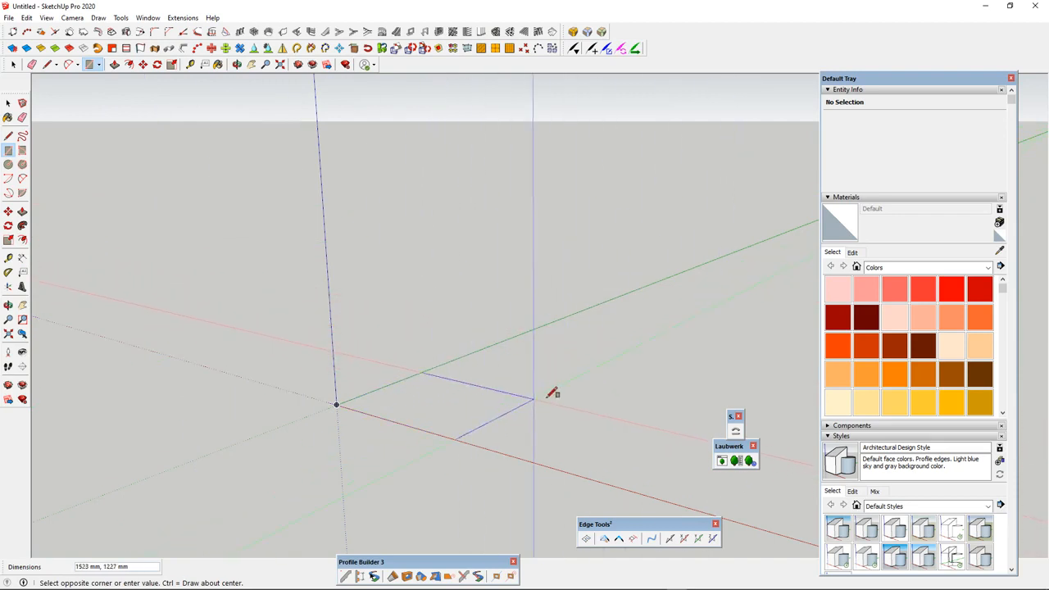
{"action": "left_click", "coordinate": [660, 363]}
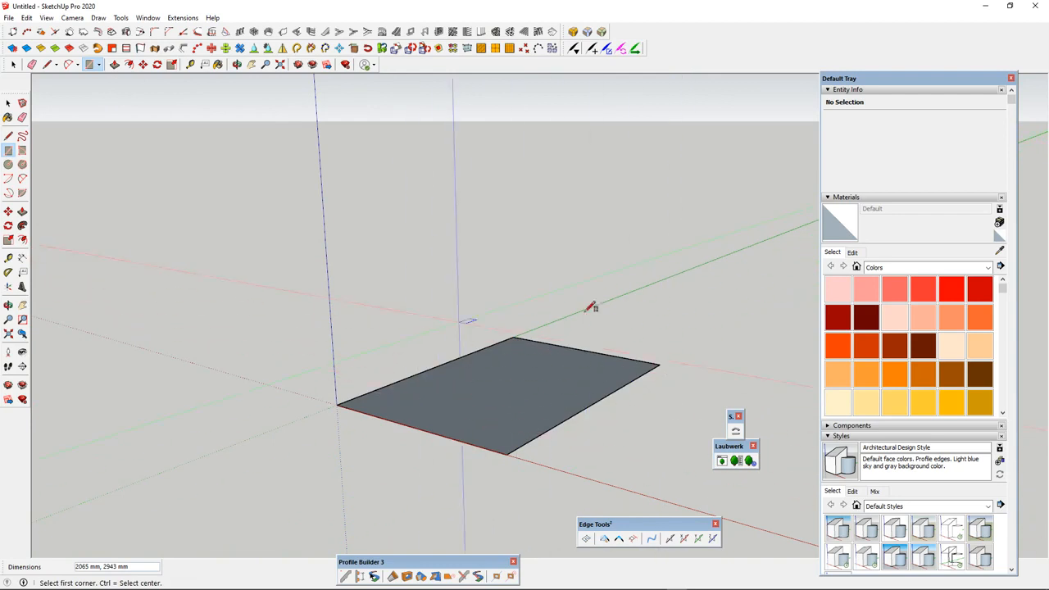
Orbit and zoom around the rectangle to examine it from several angles and distances
{"action": "middle_click_drag", "start_coordinate": [481, 312], "coordinate": [704, 456]}
{"action": "middle_click_drag", "start_coordinate": [549, 416], "coordinate": [819, 489]}
{"action": "scroll", "coordinate": [559, 387], "scroll_direction": "up", "scroll_amount": 3}
{"action": "scroll", "coordinate": [360, 327], "scroll_direction": "down", "scroll_amount": 2}
{"action": "scroll", "coordinate": [455, 338], "scroll_direction": "up", "scroll_amount": 2}
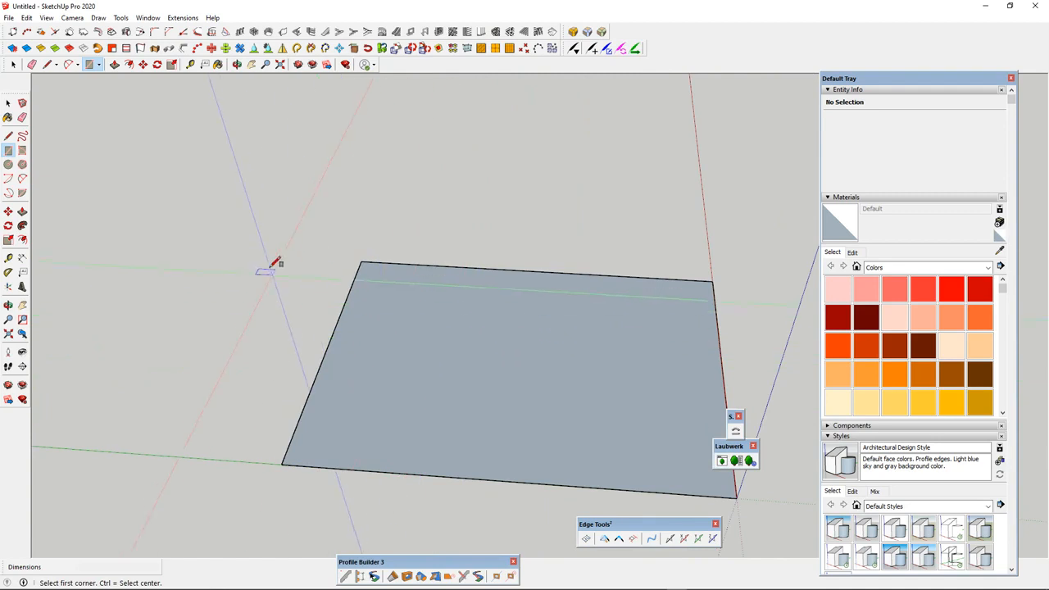
{"action": "left_click", "coordinate": [8, 103]}
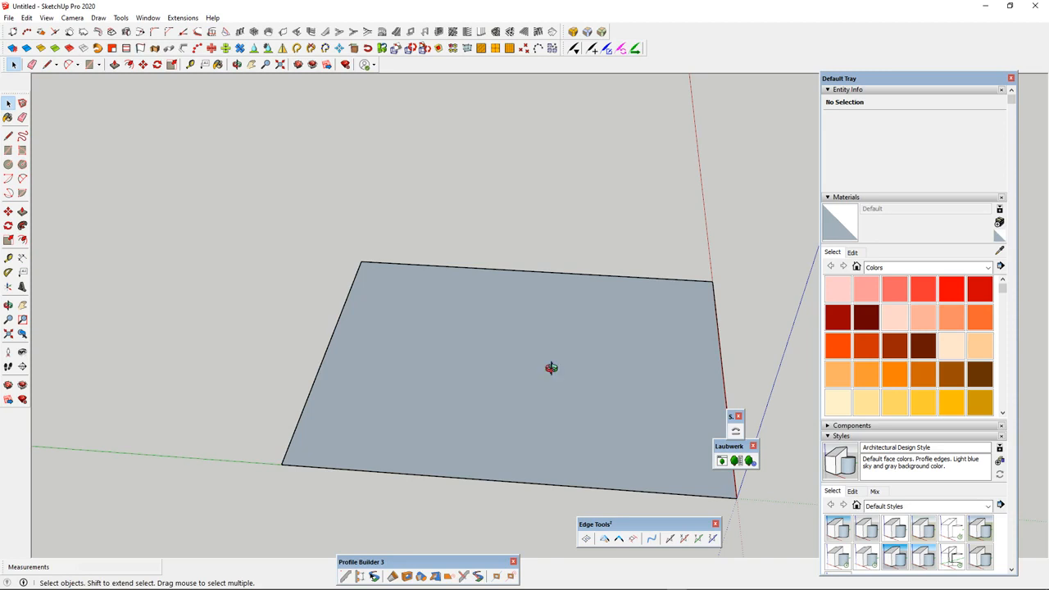
{"action": "middle_click_drag", "start_coordinate": [551, 368], "coordinate": [206, 320]}
{"action": "middle_click_drag", "start_coordinate": [639, 302], "coordinate": [594, 329]}
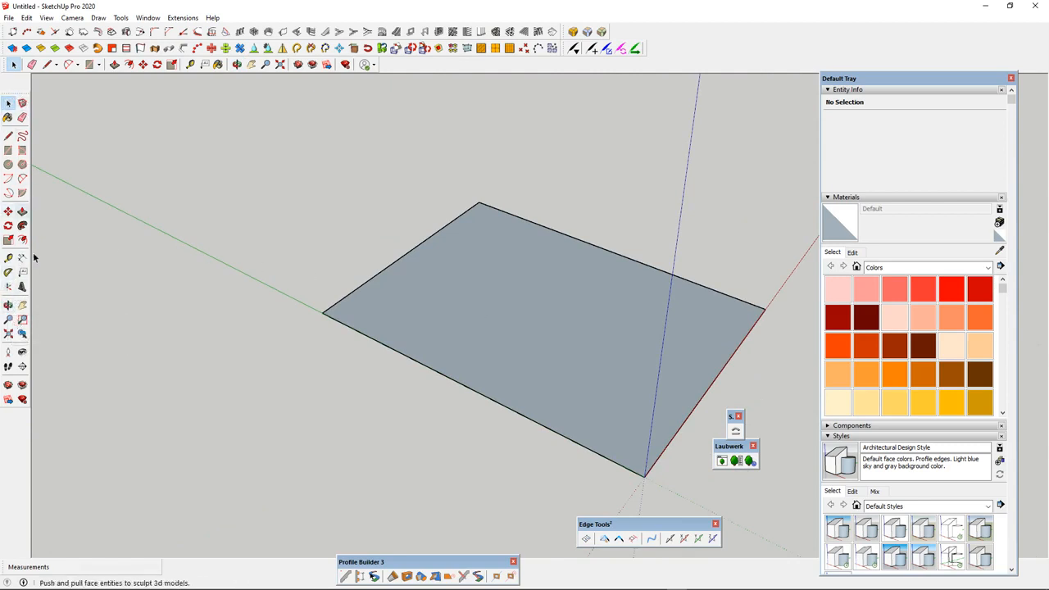
{"action": "left_click", "coordinate": [9, 306]}
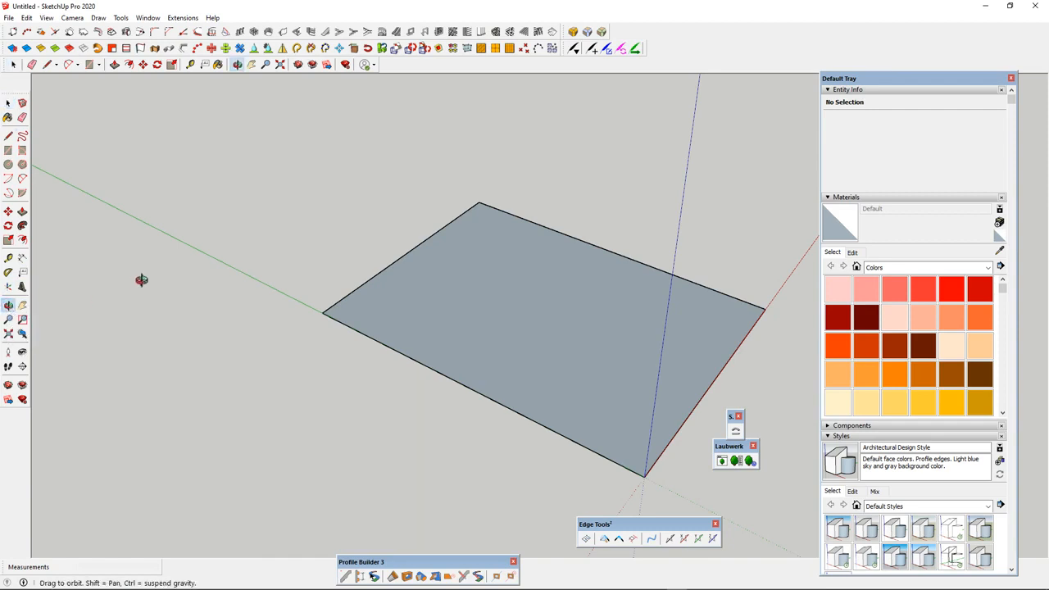
{"action": "left_click_drag", "start_coordinate": [413, 278], "coordinate": [458, 339]}
{"action": "scroll", "coordinate": [458, 339], "scroll_direction": "up", "scroll_amount": 2}
{"action": "scroll", "coordinate": [458, 339], "scroll_direction": "up", "scroll_amount": 2}
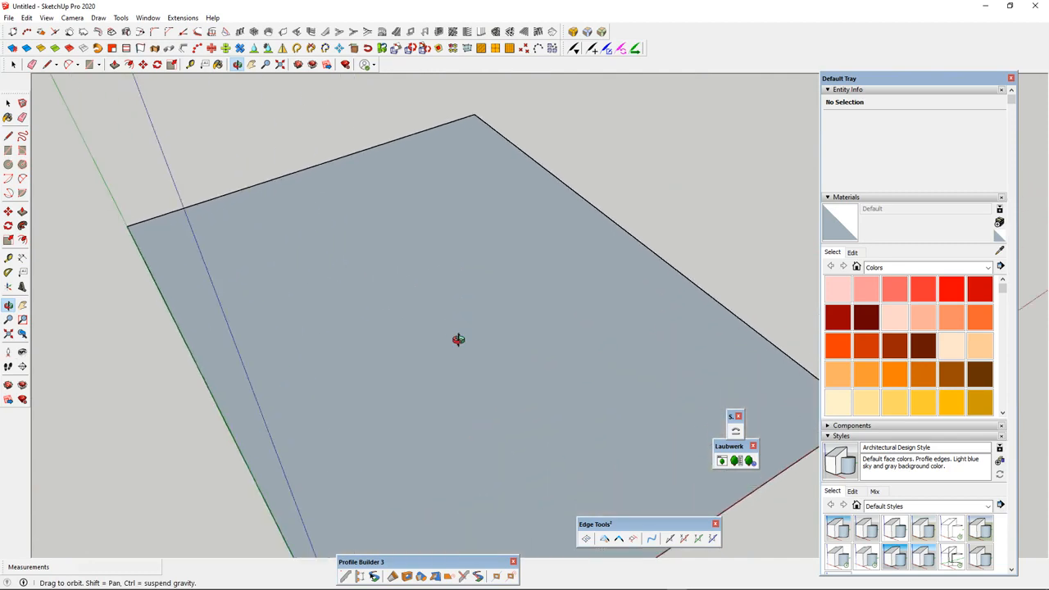
{"action": "scroll", "coordinate": [422, 331], "scroll_direction": "up", "scroll_amount": 2}
{"action": "scroll", "coordinate": [382, 318], "scroll_direction": "down", "scroll_amount": 5}
{"action": "scroll", "coordinate": [423, 319], "scroll_direction": "up", "scroll_amount": 3}
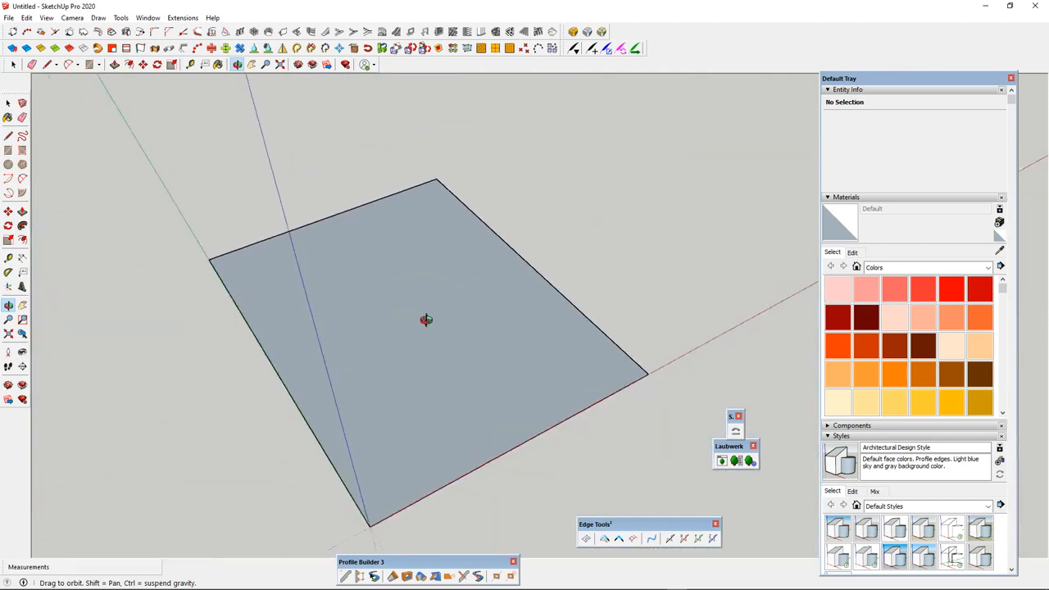
{"action": "scroll", "coordinate": [382, 335], "scroll_direction": "down", "scroll_amount": 4}
{"action": "scroll", "coordinate": [412, 328], "scroll_direction": "up", "scroll_amount": 3}
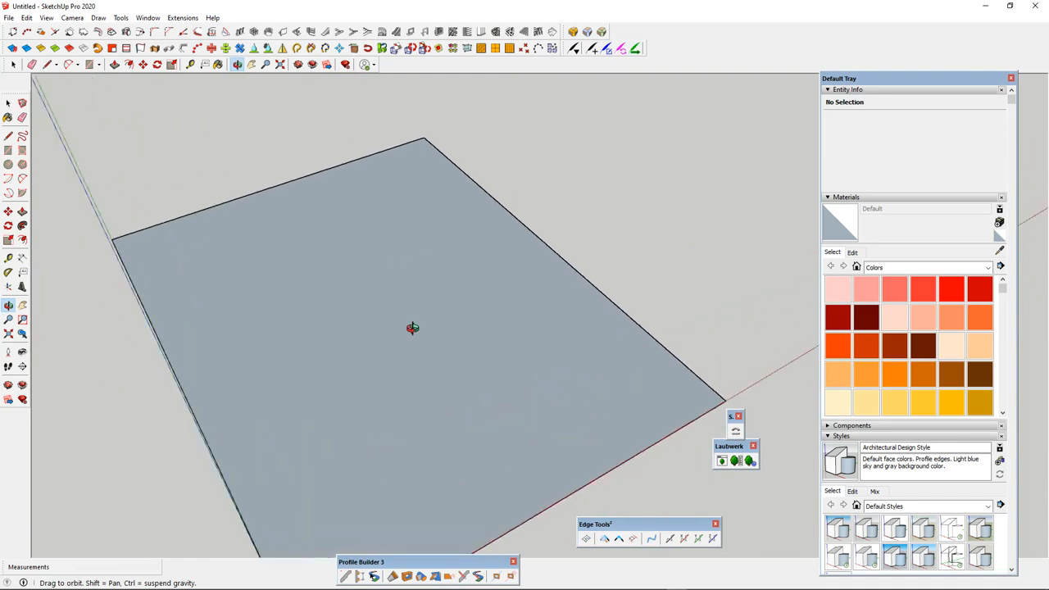
{"action": "scroll", "coordinate": [415, 327], "scroll_direction": "down", "scroll_amount": 3}
{"action": "scroll", "coordinate": [421, 319], "scroll_direction": "up", "scroll_amount": 3}
{"action": "scroll", "coordinate": [421, 323], "scroll_direction": "down", "scroll_amount": 3}
{"action": "scroll", "coordinate": [421, 322], "scroll_direction": "up", "scroll_amount": 3}
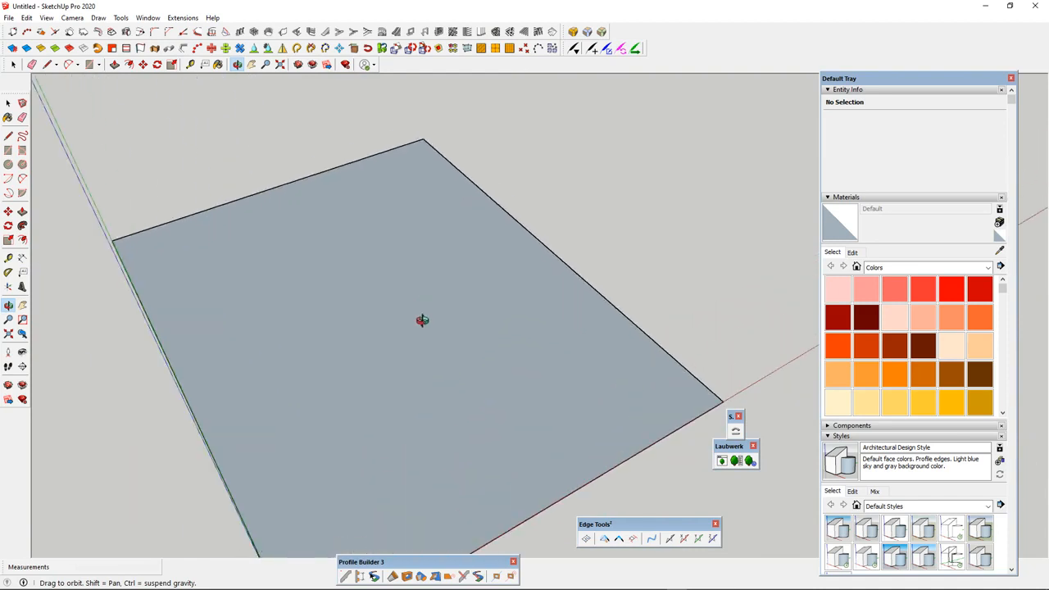
{"action": "left_click_drag", "start_coordinate": [562, 353], "coordinate": [403, 298]}
{"action": "left_click_drag", "start_coordinate": [412, 238], "coordinate": [244, 235]}
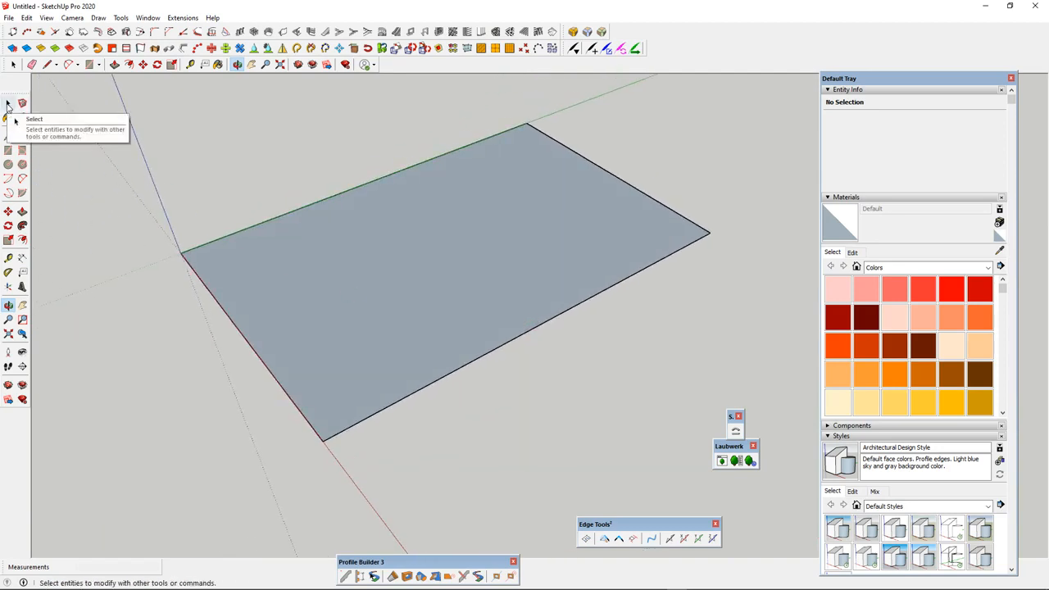
{"action": "left_click", "coordinate": [8, 104]}
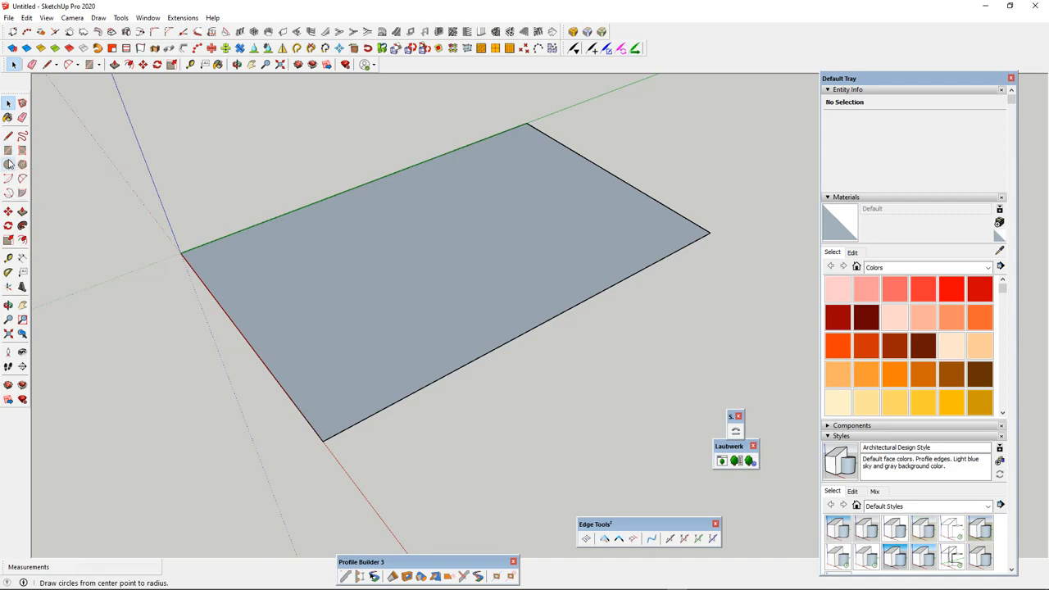
Draw a circle with a radius of about 1252 mm centred on the red axis, clear of the rectangle
{"action": "left_click", "coordinate": [9, 165]}
{"action": "scroll", "coordinate": [218, 237], "scroll_direction": "down", "scroll_amount": 6}
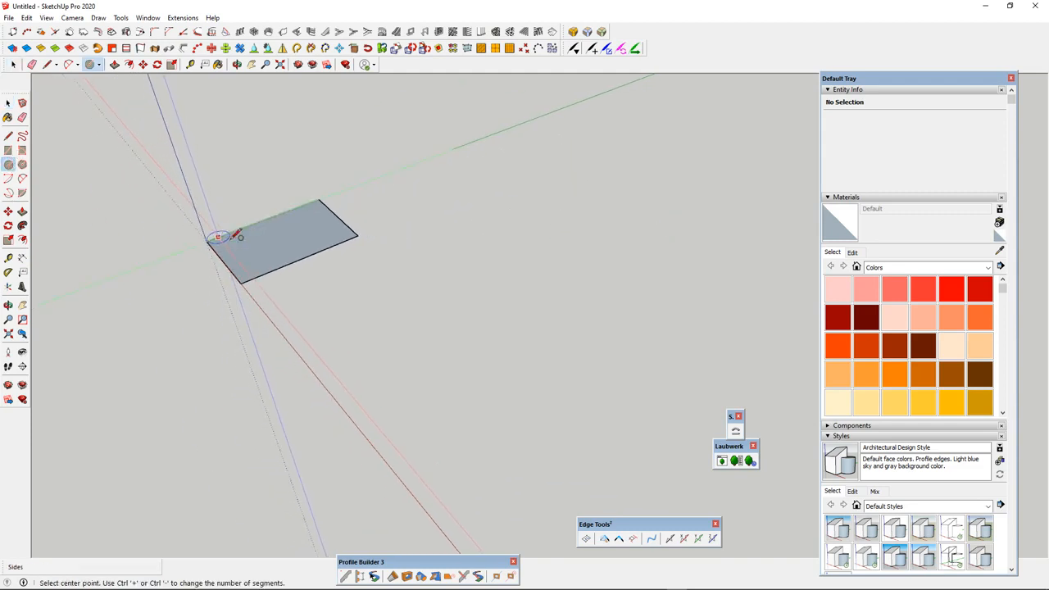
{"action": "left_click", "coordinate": [302, 359]}
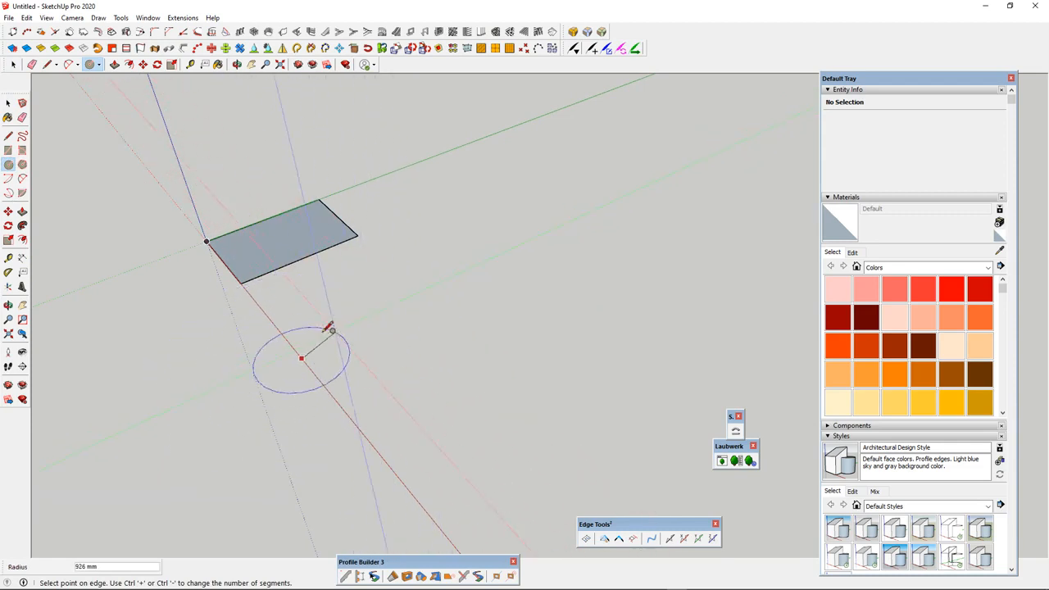
{"action": "left_click", "coordinate": [354, 319]}
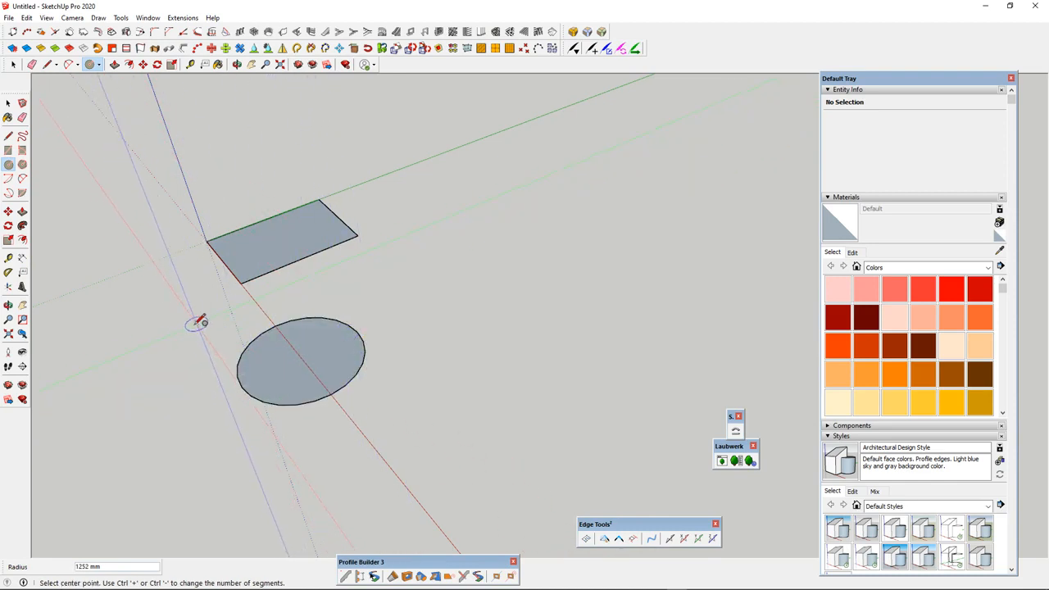
Move the Default Tray and draw a 2000 by 4000 mm rectangle from a point on the green axis, away from the first shapes
{"action": "middle_click_drag", "start_coordinate": [232, 322], "coordinate": [468, 413]}
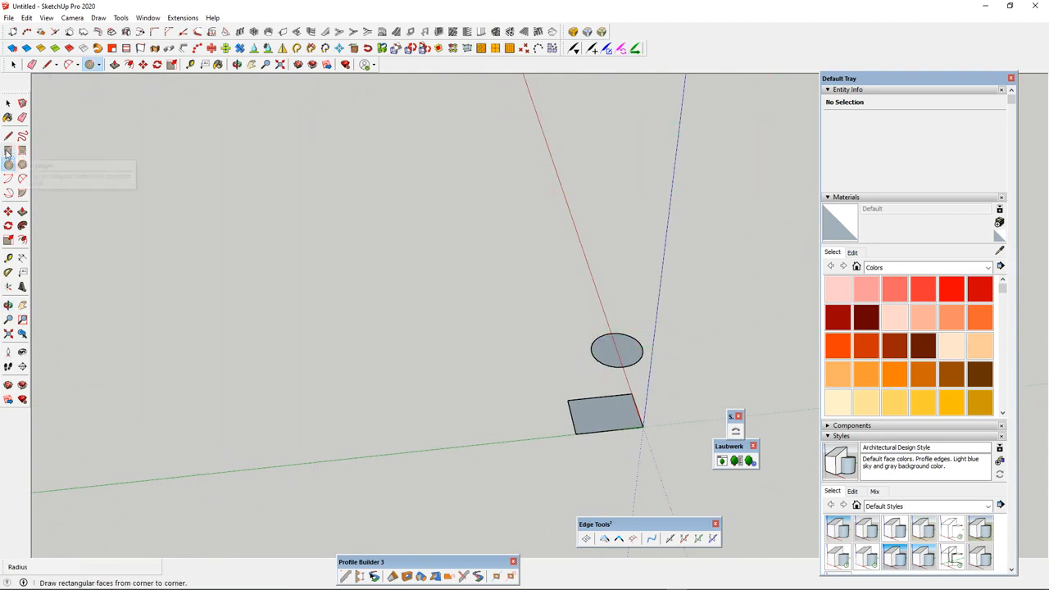
{"action": "left_click", "coordinate": [8, 151]}
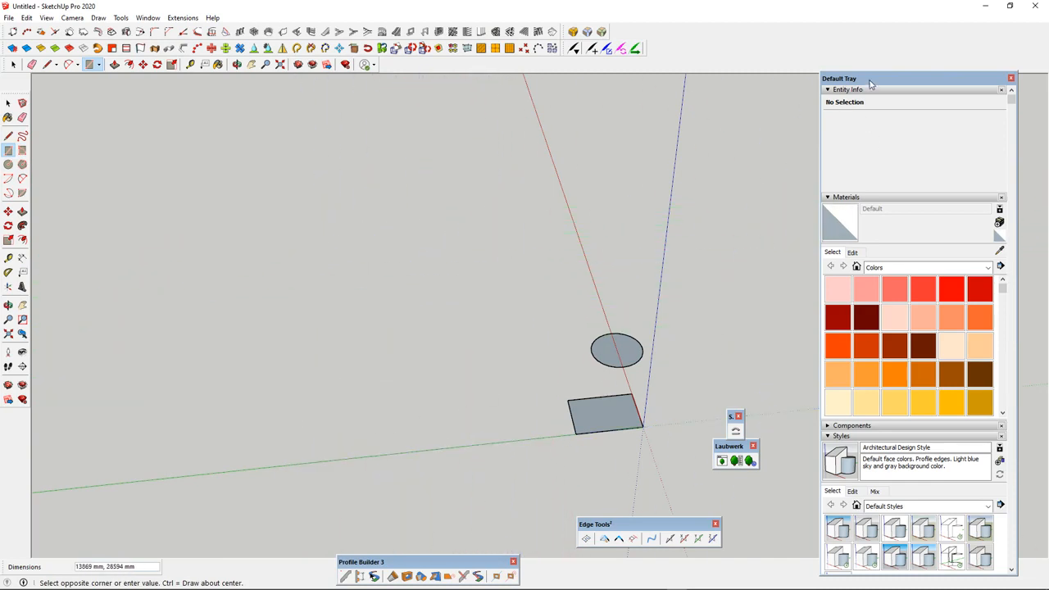
{"action": "left_click_drag", "start_coordinate": [870, 83], "coordinate": [712, 40]}
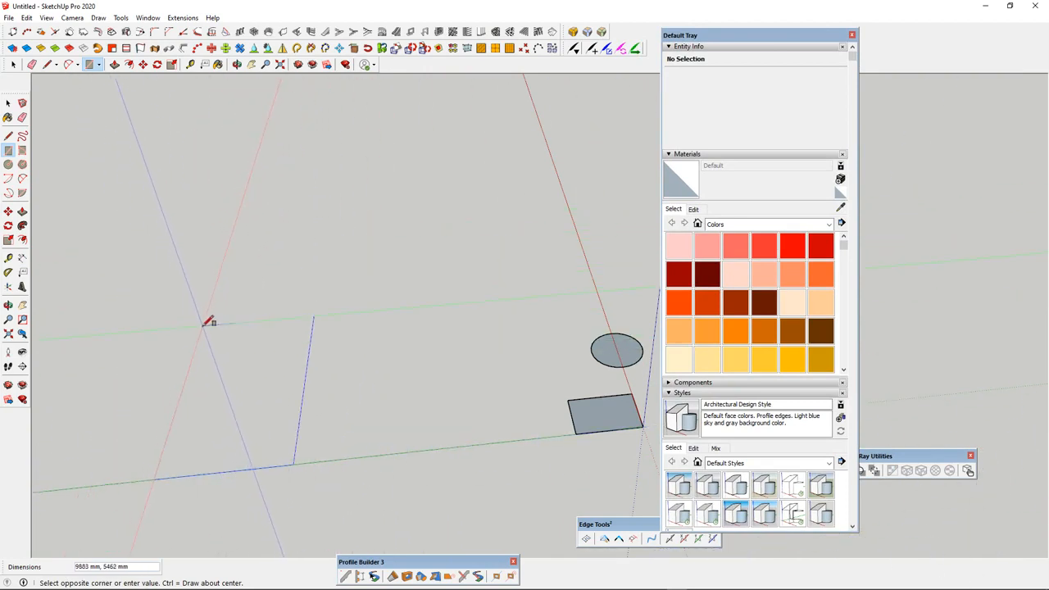
{"action": "key", "text": "Escape"}
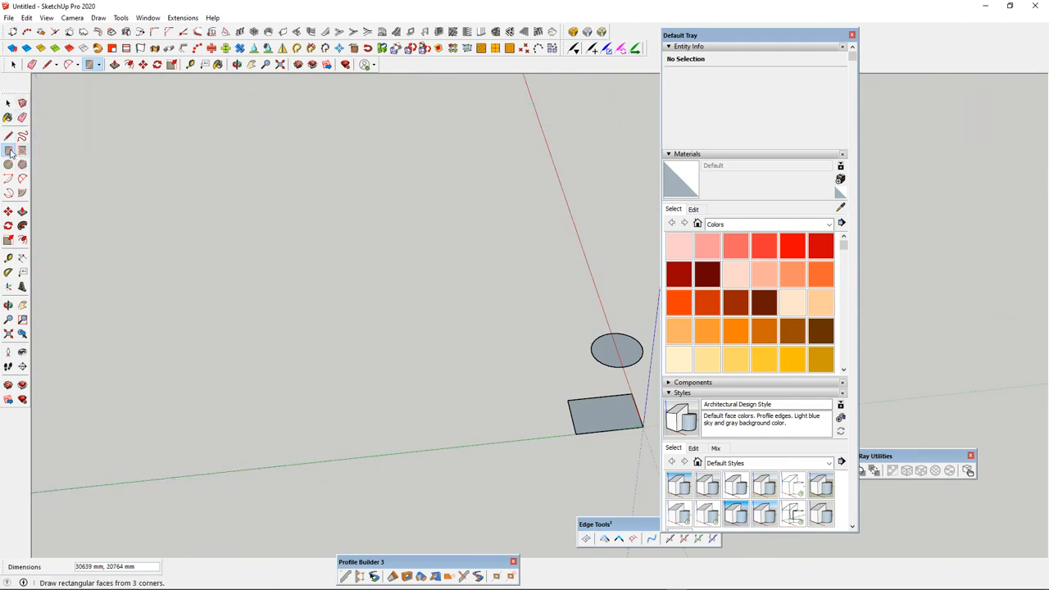
{"action": "left_click", "coordinate": [233, 471]}
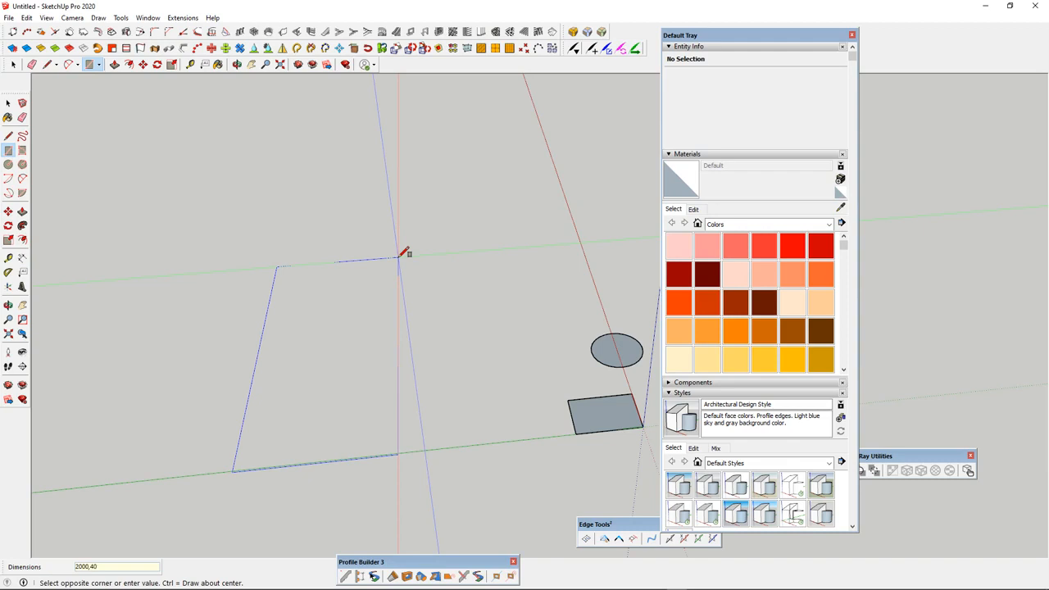
{"action": "key", "text": "Return"}
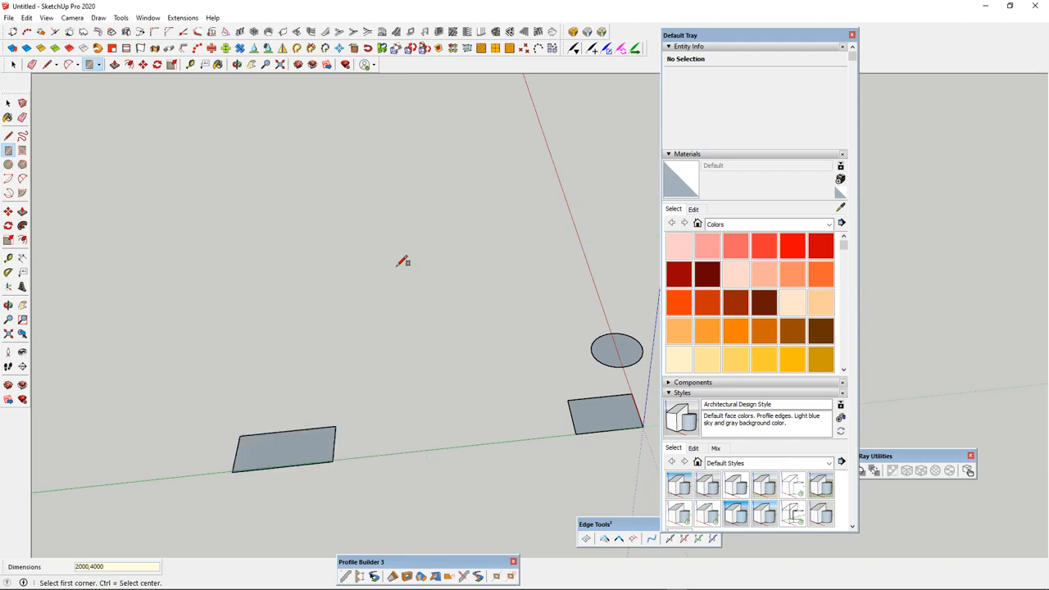
Extrude the 2000 by 4000 mm rectangle upward by 6000 mm with Push/Pull
{"action": "scroll", "coordinate": [270, 443], "scroll_direction": "up", "scroll_amount": 5}
{"action": "scroll", "coordinate": [316, 363], "scroll_direction": "down", "scroll_amount": 2}
{"action": "scroll", "coordinate": [286, 441], "scroll_direction": "up", "scroll_amount": 2}
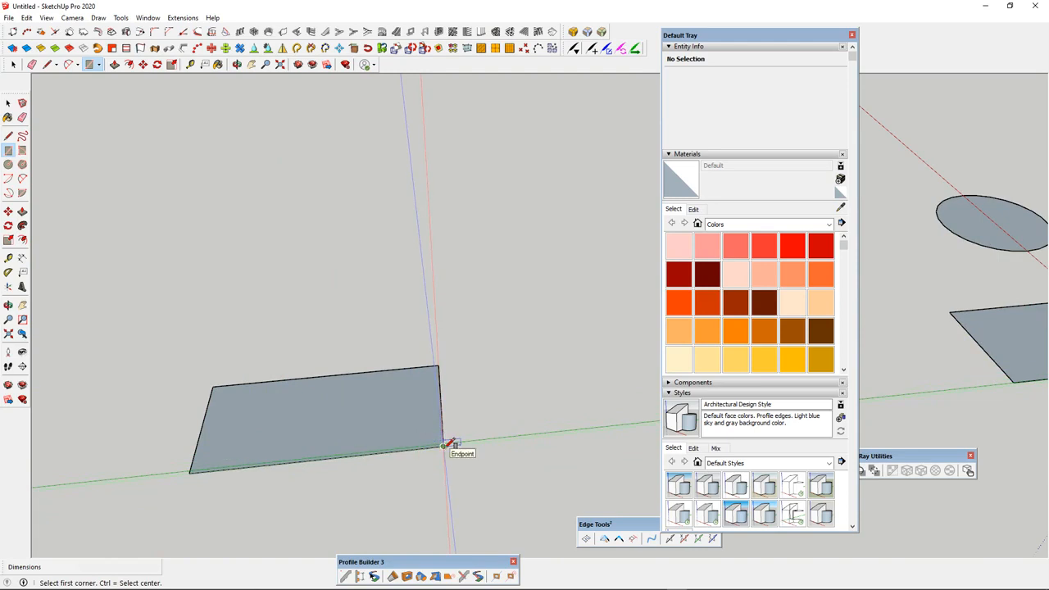
{"action": "middle_click_drag", "start_coordinate": [452, 368], "coordinate": [255, 410]}
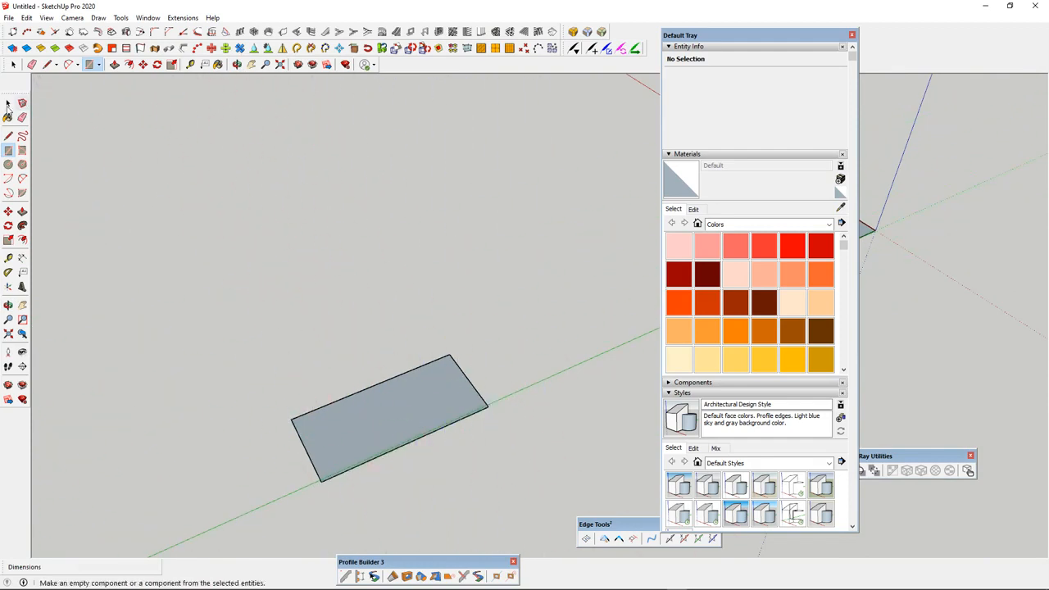
{"action": "left_click", "coordinate": [8, 103]}
{"action": "middle_click_drag", "start_coordinate": [300, 389], "coordinate": [374, 400]}
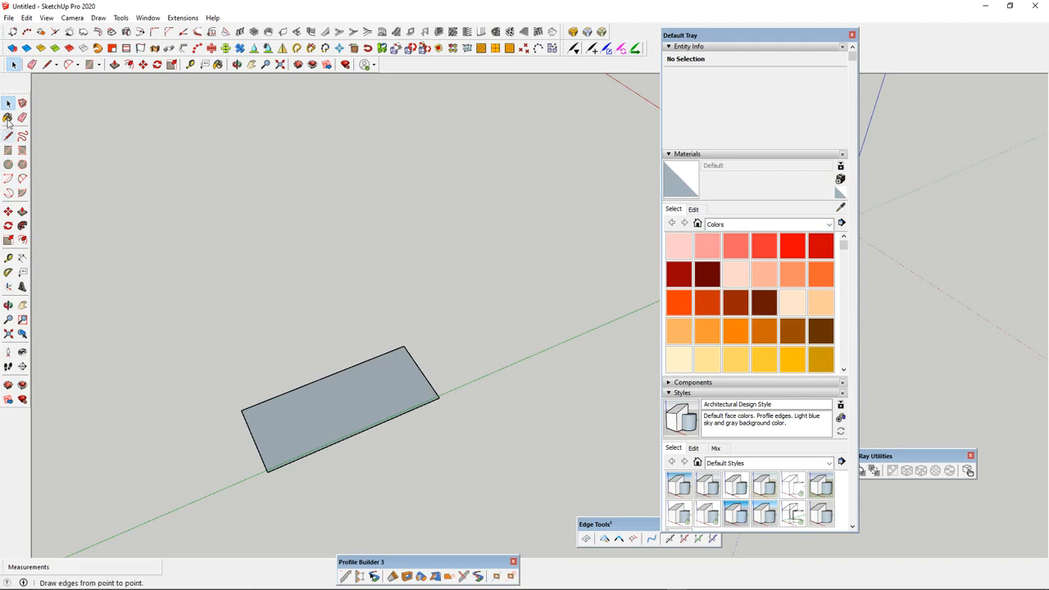
{"action": "left_click", "coordinate": [22, 211]}
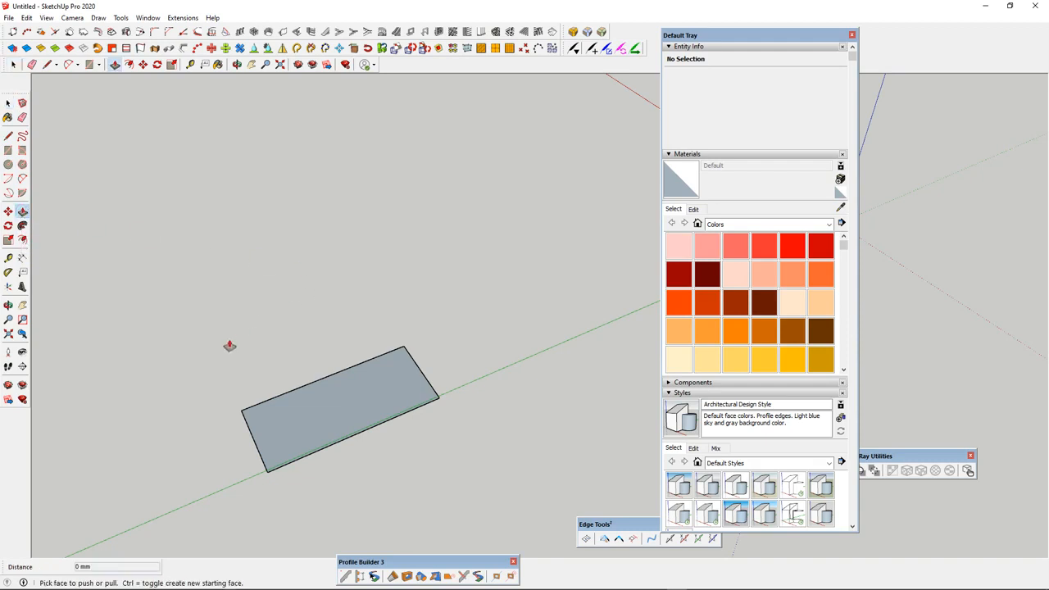
{"action": "scroll", "coordinate": [223, 348], "scroll_direction": "down", "scroll_amount": 3}
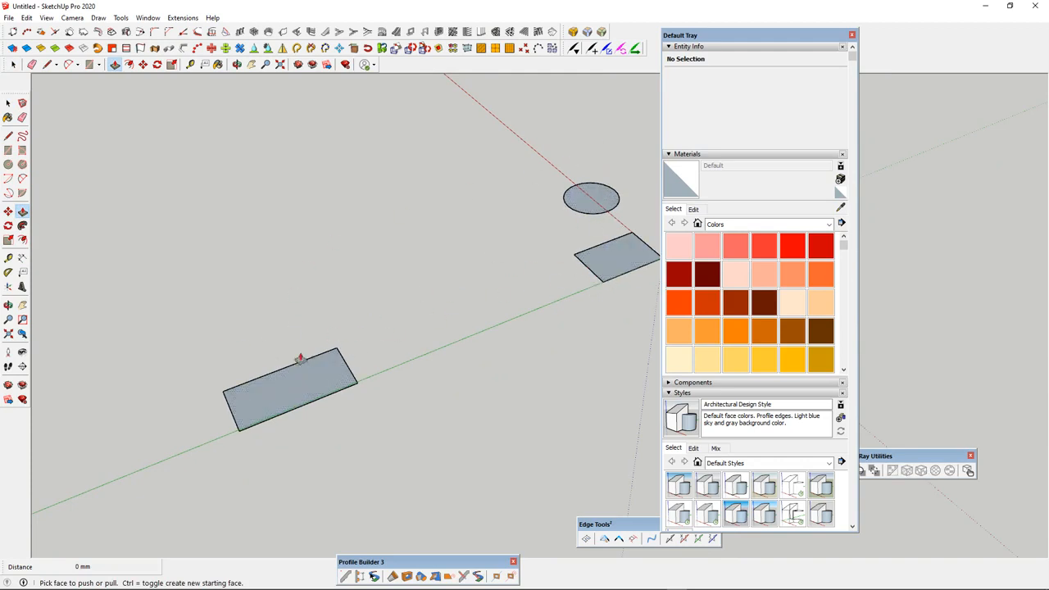
{"action": "scroll", "coordinate": [295, 369], "scroll_direction": "up", "scroll_amount": 4}
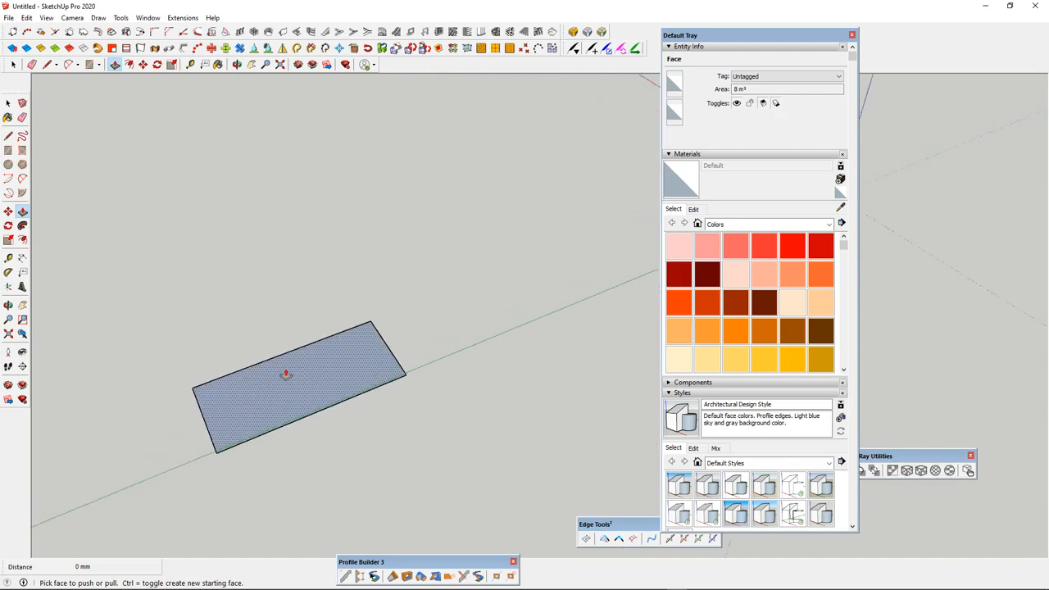
{"action": "scroll", "coordinate": [285, 374], "scroll_direction": "up", "scroll_amount": 1}
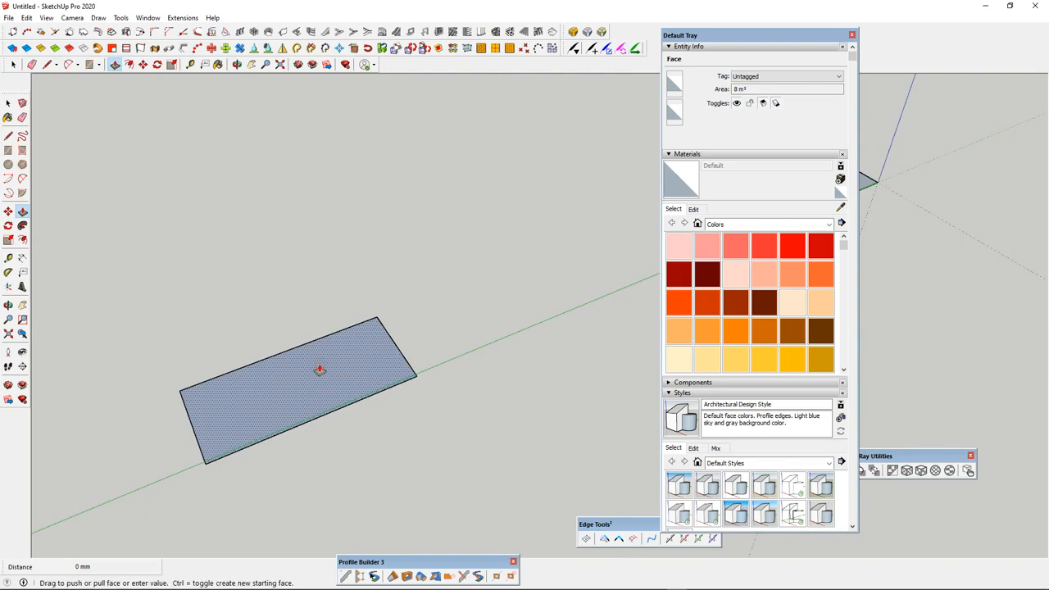
{"action": "left_click_drag", "start_coordinate": [320, 371], "coordinate": [281, 221]}
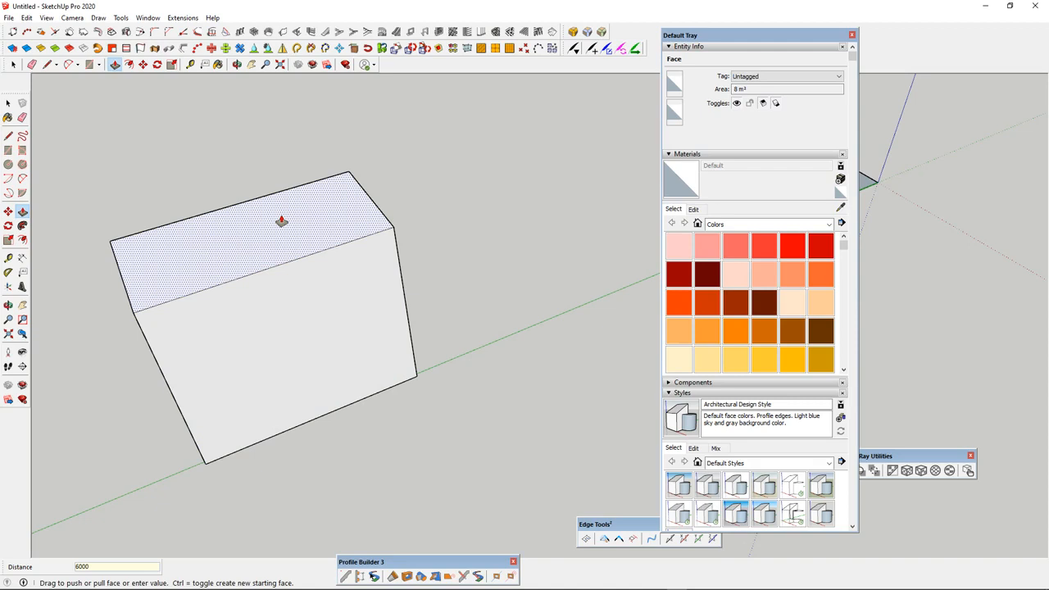
{"action": "key", "text": "Return"}
Orbit and zoom around the extruded box to examine its faces from all sides and distances
{"action": "scroll", "coordinate": [331, 356], "scroll_direction": "down", "scroll_amount": 4}
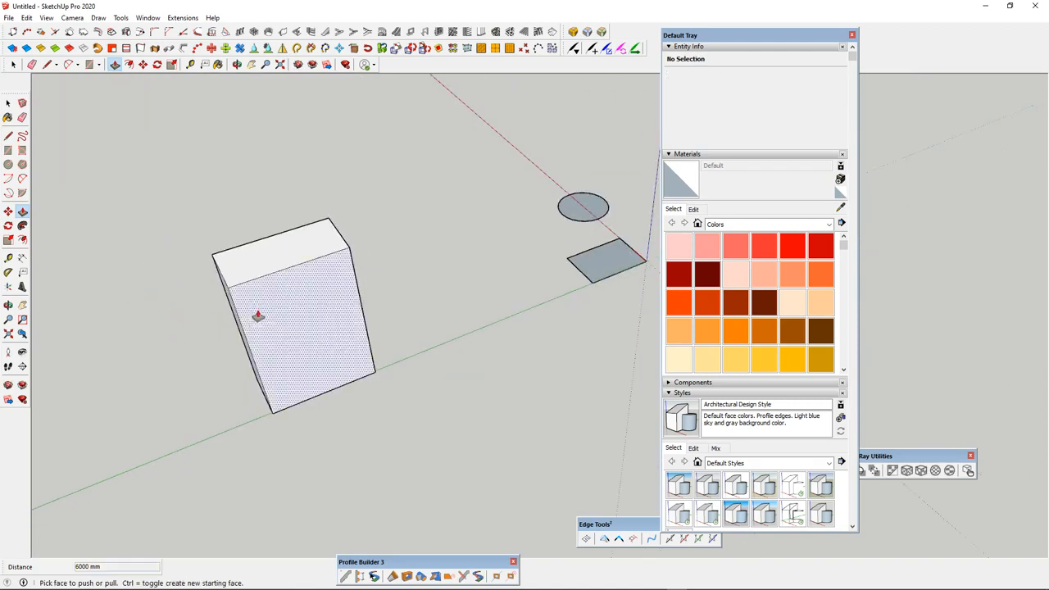
{"action": "middle_click_drag", "start_coordinate": [199, 309], "coordinate": [364, 239]}
{"action": "middle_click_drag", "start_coordinate": [347, 187], "coordinate": [456, 285]}
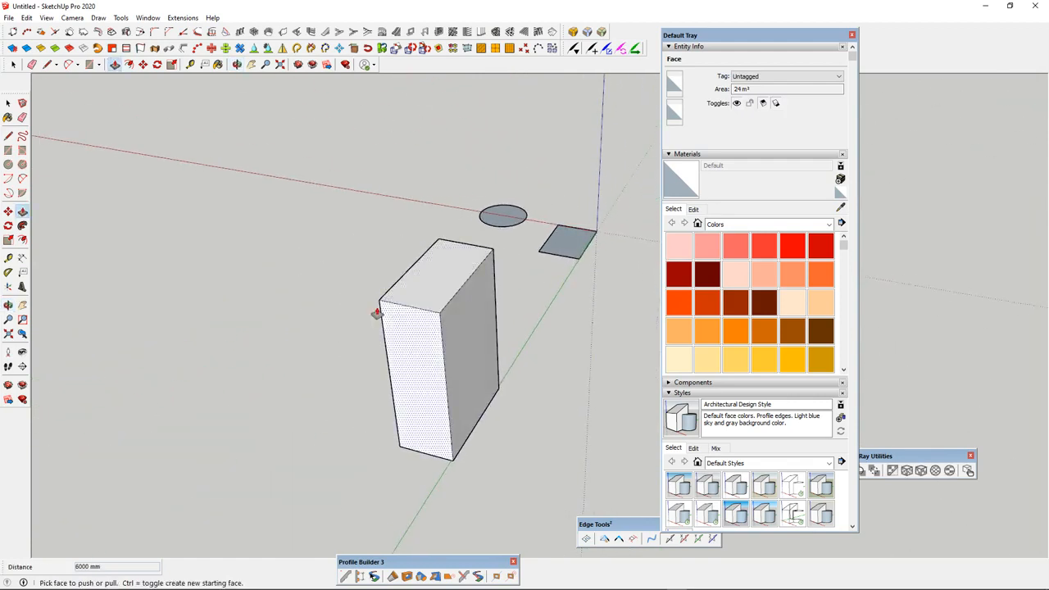
{"action": "middle_click_drag", "start_coordinate": [415, 362], "coordinate": [564, 370]}
{"action": "scroll", "coordinate": [521, 324], "scroll_direction": "down", "scroll_amount": 2}
{"action": "middle_click_drag", "start_coordinate": [521, 325], "coordinate": [536, 342]}
{"action": "scroll", "coordinate": [511, 351], "scroll_direction": "up", "scroll_amount": 3}
{"action": "scroll", "coordinate": [426, 332], "scroll_direction": "down", "scroll_amount": 2}
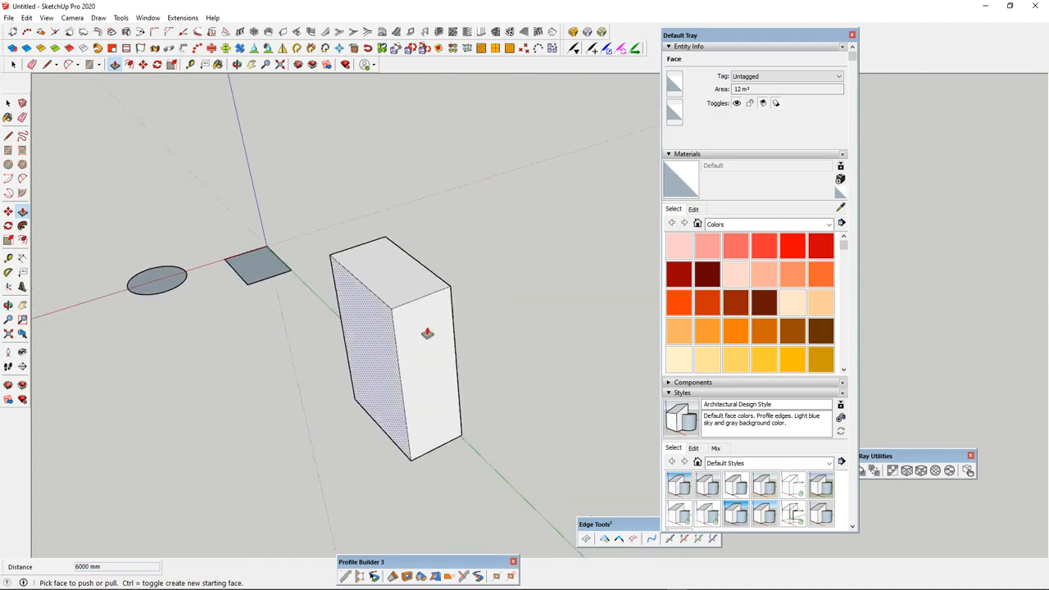
{"action": "middle_click_drag", "start_coordinate": [426, 333], "coordinate": [391, 351]}
{"action": "scroll", "coordinate": [390, 351], "scroll_direction": "up", "scroll_amount": 3}
{"action": "scroll", "coordinate": [278, 336], "scroll_direction": "down", "scroll_amount": 3}
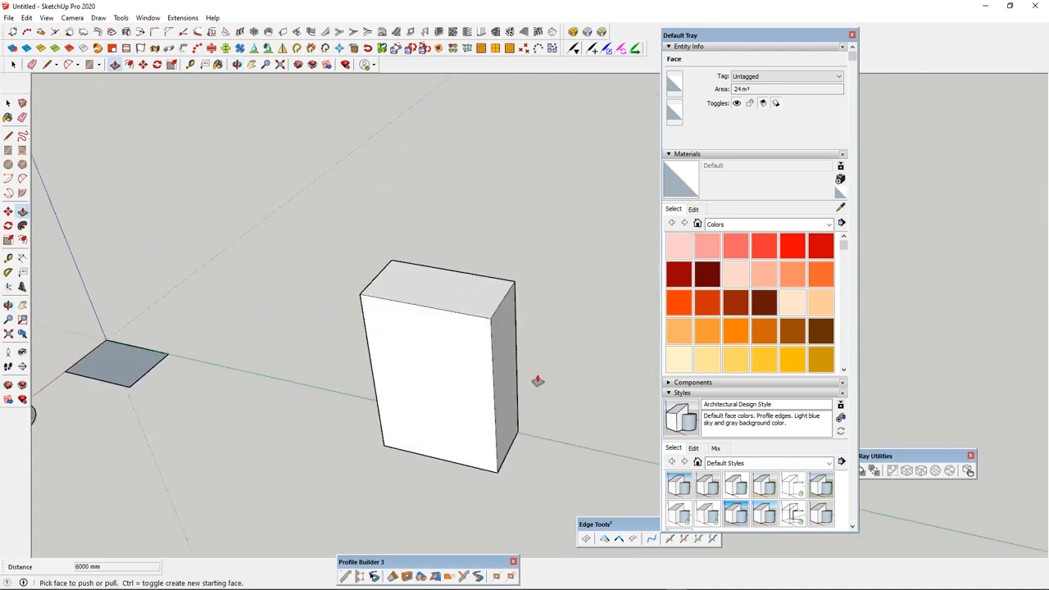
{"action": "scroll", "coordinate": [536, 379], "scroll_direction": "up", "scroll_amount": 3}
{"action": "middle_click_drag", "start_coordinate": [307, 364], "coordinate": [672, 301]}
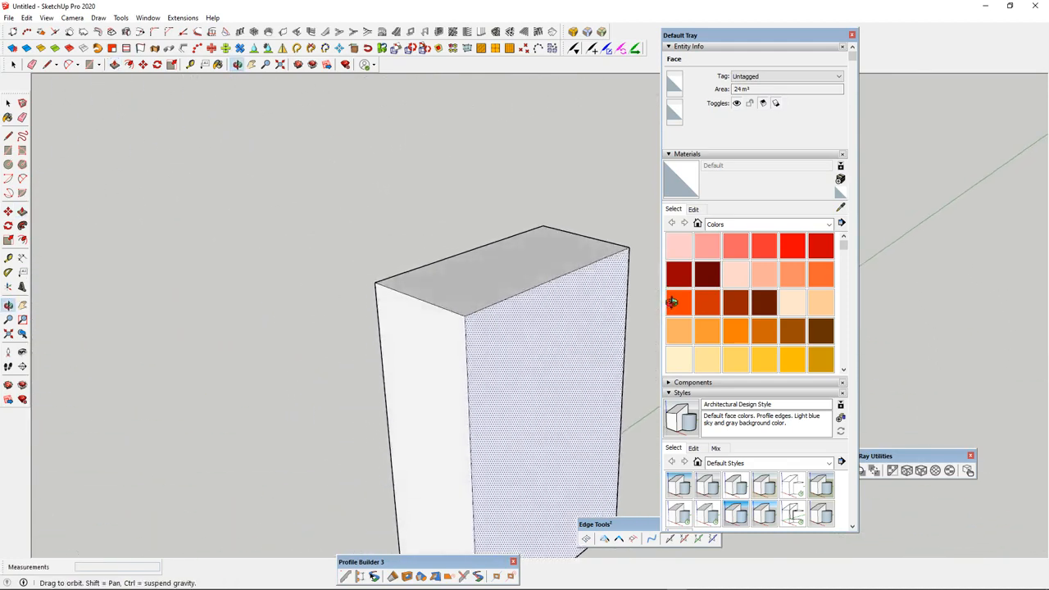
{"action": "scroll", "coordinate": [359, 293], "scroll_direction": "down", "scroll_amount": 4}
{"action": "middle_click_drag", "start_coordinate": [368, 354], "coordinate": [696, 355]}
{"action": "scroll", "coordinate": [483, 351], "scroll_direction": "down", "scroll_amount": 3}
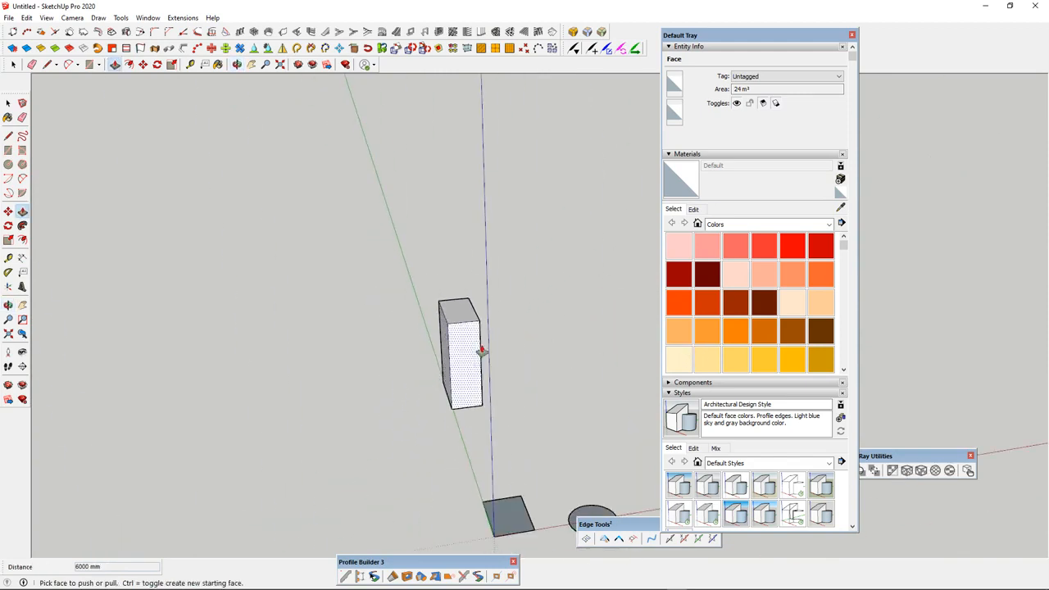
{"action": "scroll", "coordinate": [487, 360], "scroll_direction": "up", "scroll_amount": 2}
{"action": "middle_click_drag", "start_coordinate": [486, 360], "coordinate": [722, 366]}
{"action": "scroll", "coordinate": [582, 353], "scroll_direction": "down", "scroll_amount": 2}
{"action": "scroll", "coordinate": [528, 354], "scroll_direction": "up", "scroll_amount": 2}
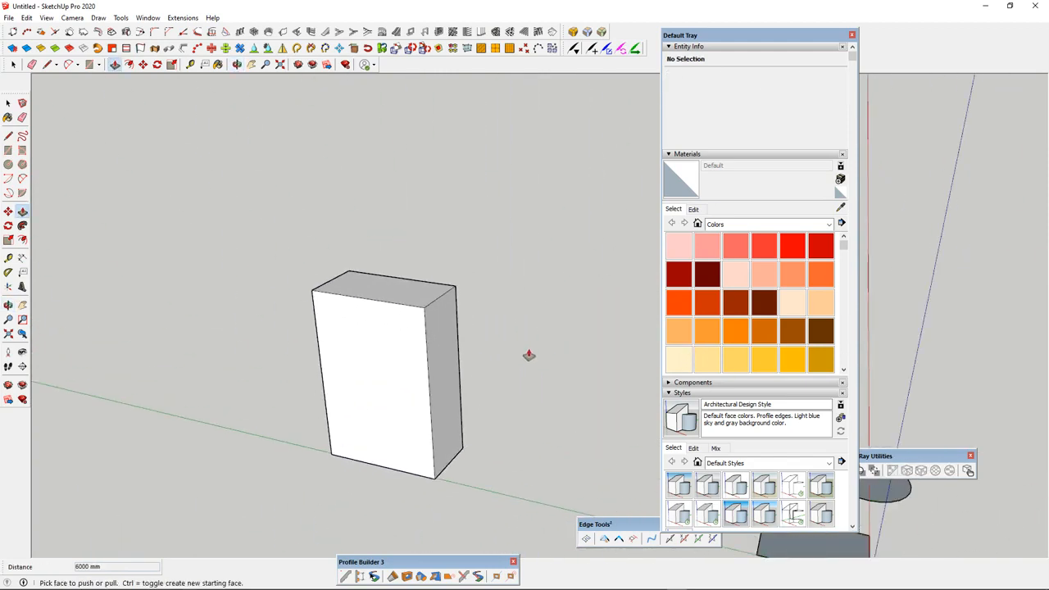
{"action": "middle_click_drag", "start_coordinate": [485, 348], "coordinate": [435, 281]}
{"action": "scroll", "coordinate": [569, 320], "scroll_direction": "up", "scroll_amount": 2}
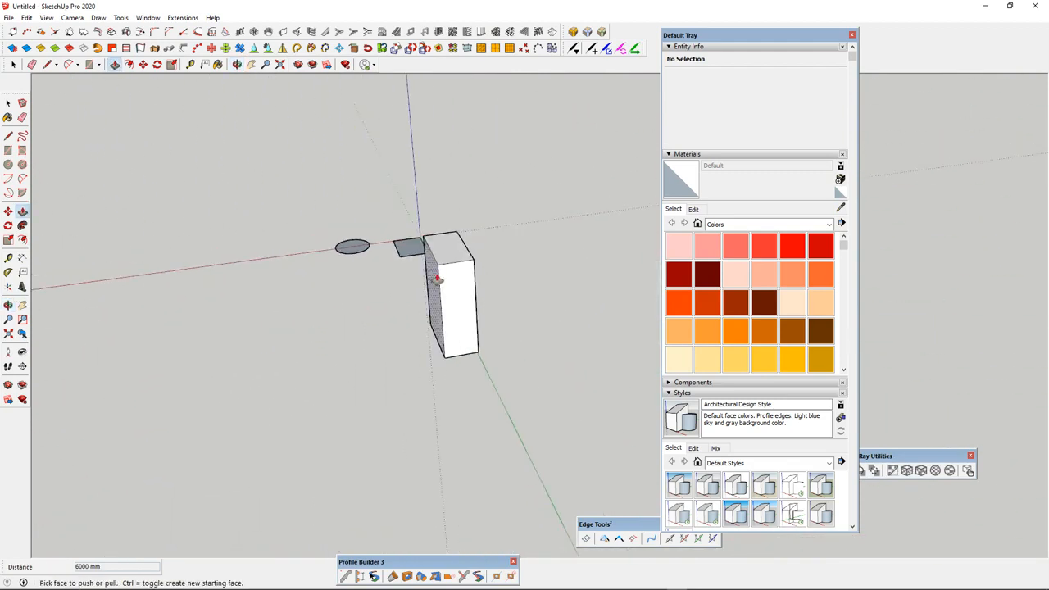
{"action": "scroll", "coordinate": [435, 281], "scroll_direction": "up", "scroll_amount": 3}
{"action": "middle_click_drag", "start_coordinate": [516, 314], "coordinate": [229, 319]}
{"action": "scroll", "coordinate": [276, 216], "scroll_direction": "up", "scroll_amount": 2}
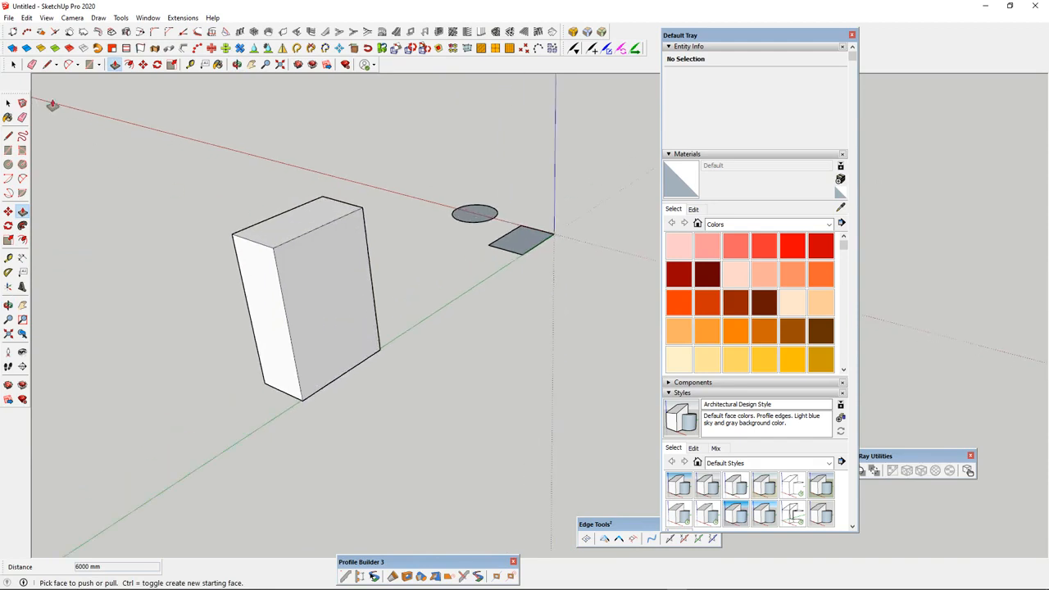
Activate the Select tool and select the box's narrow end face, followed by its adjacent wide side face
{"action": "left_click", "coordinate": [8, 104]}
{"action": "scroll", "coordinate": [373, 304], "scroll_direction": "down", "scroll_amount": 3}
{"action": "scroll", "coordinate": [336, 269], "scroll_direction": "up", "scroll_amount": 2}
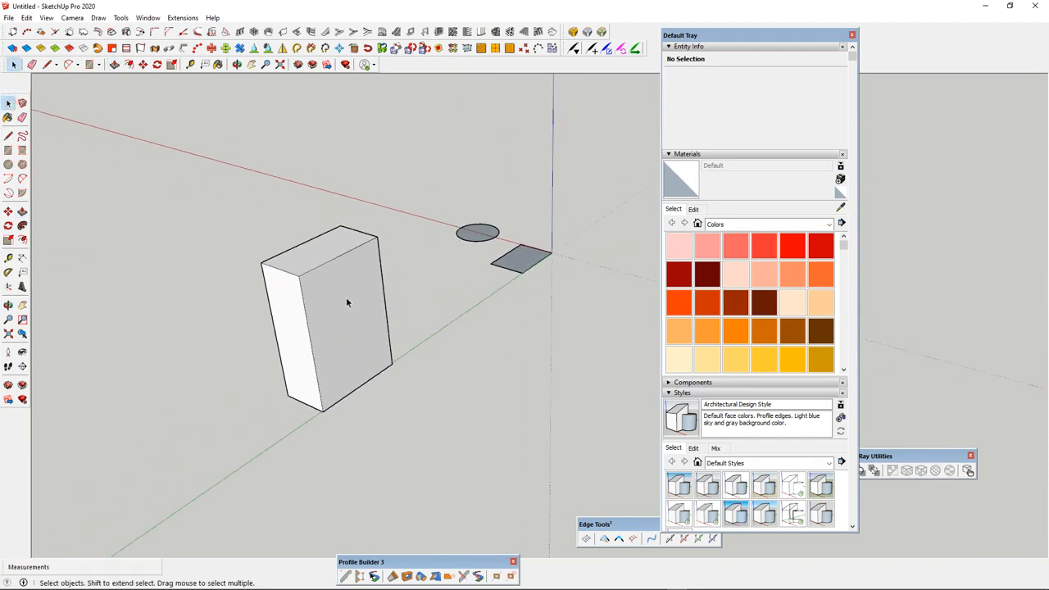
{"action": "scroll", "coordinate": [347, 303], "scroll_direction": "down", "scroll_amount": 1}
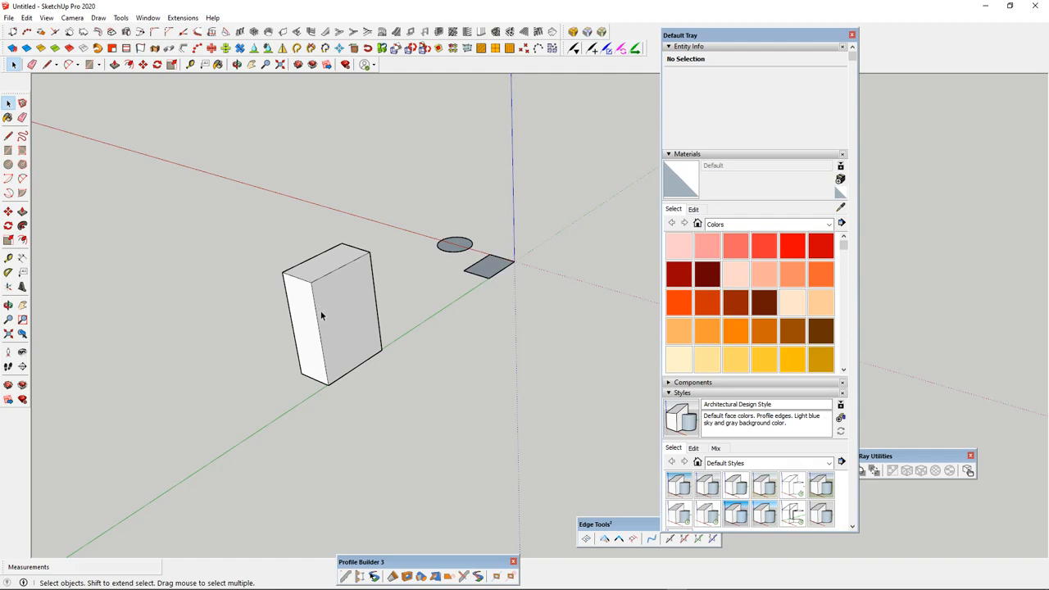
{"action": "middle_click_drag", "start_coordinate": [297, 334], "coordinate": [308, 259]}
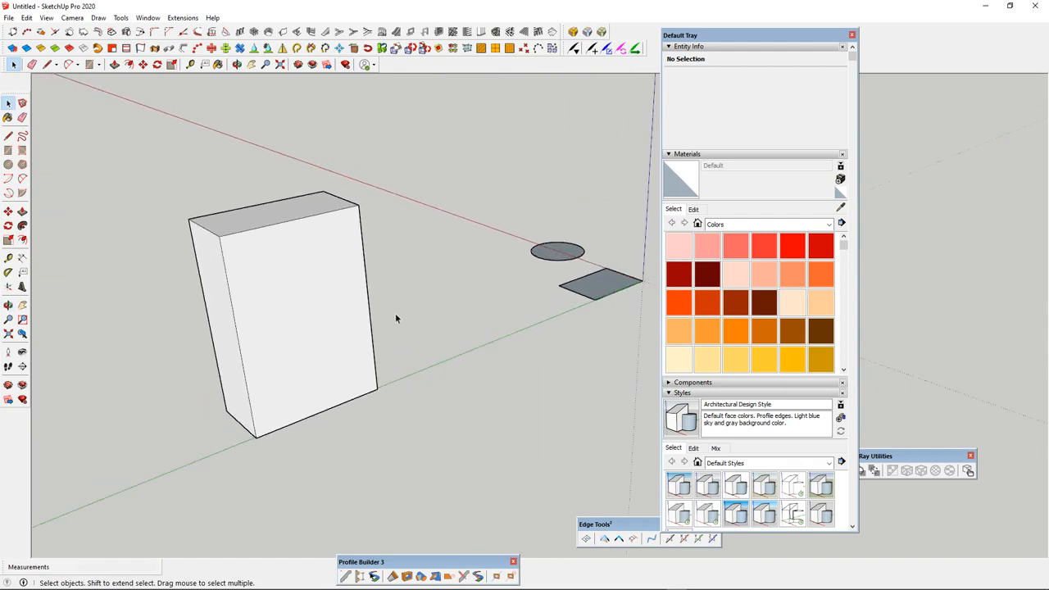
{"action": "middle_click_drag", "start_coordinate": [396, 315], "coordinate": [489, 326]}
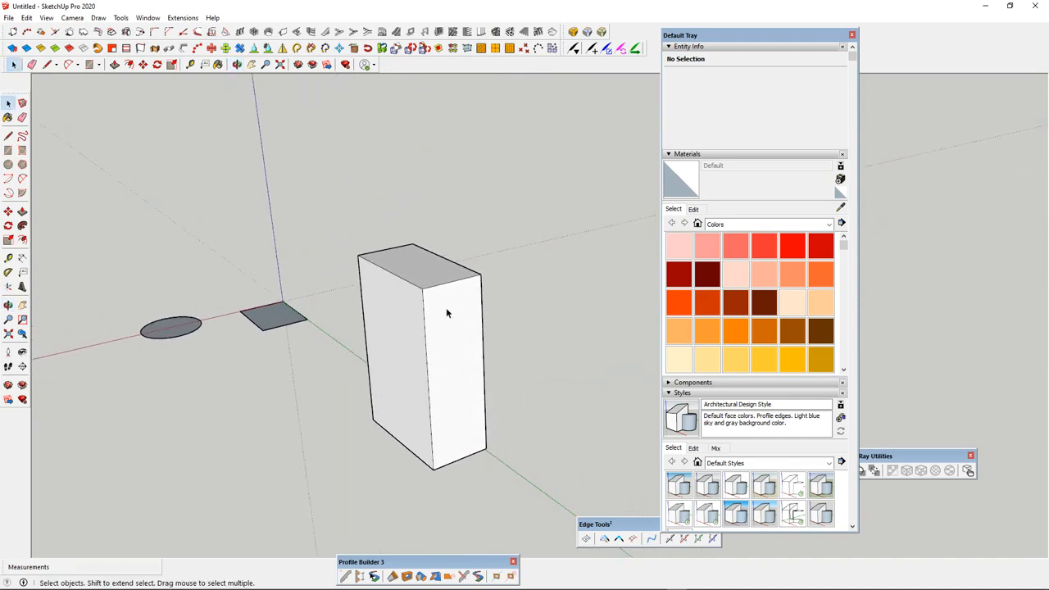
{"action": "middle_click_drag", "start_coordinate": [476, 319], "coordinate": [208, 338]}
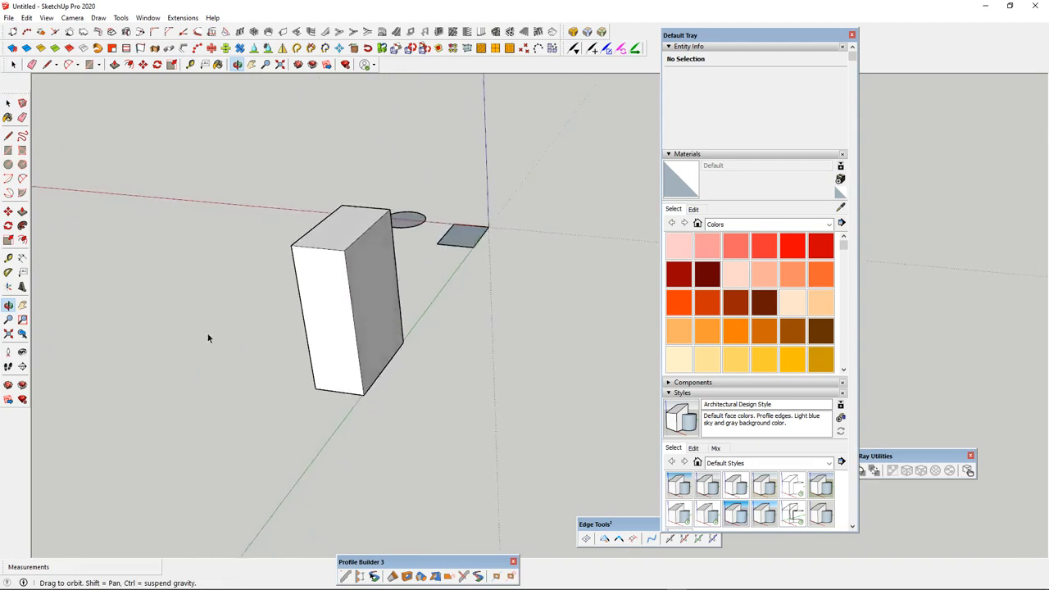
{"action": "scroll", "coordinate": [358, 260], "scroll_direction": "up", "scroll_amount": 3}
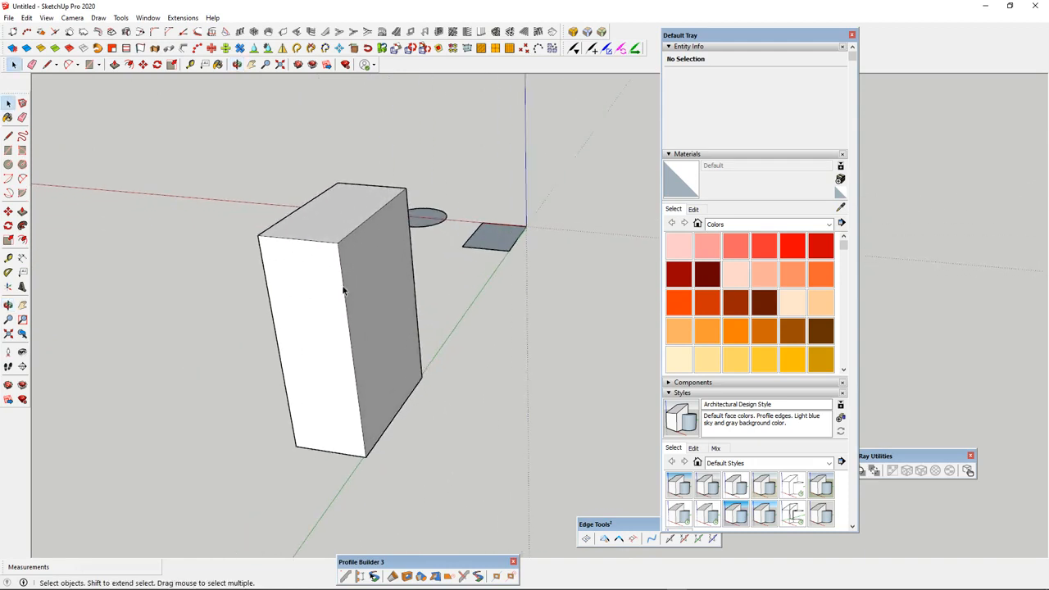
{"action": "middle_click_drag", "start_coordinate": [348, 286], "coordinate": [545, 266]}
{"action": "left_click", "coordinate": [545, 266]}
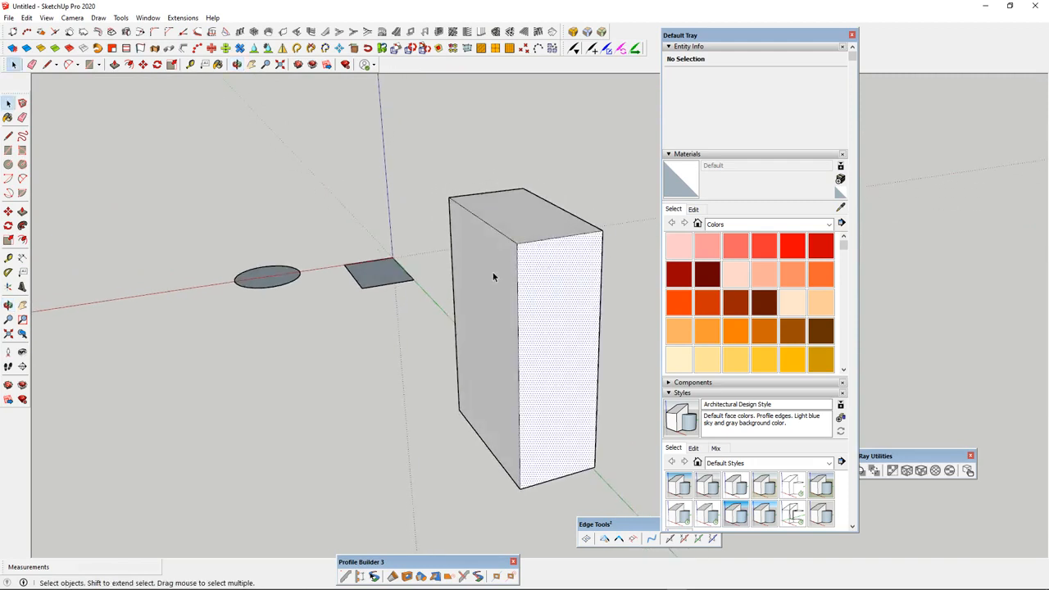
{"action": "left_click", "coordinate": [495, 279]}
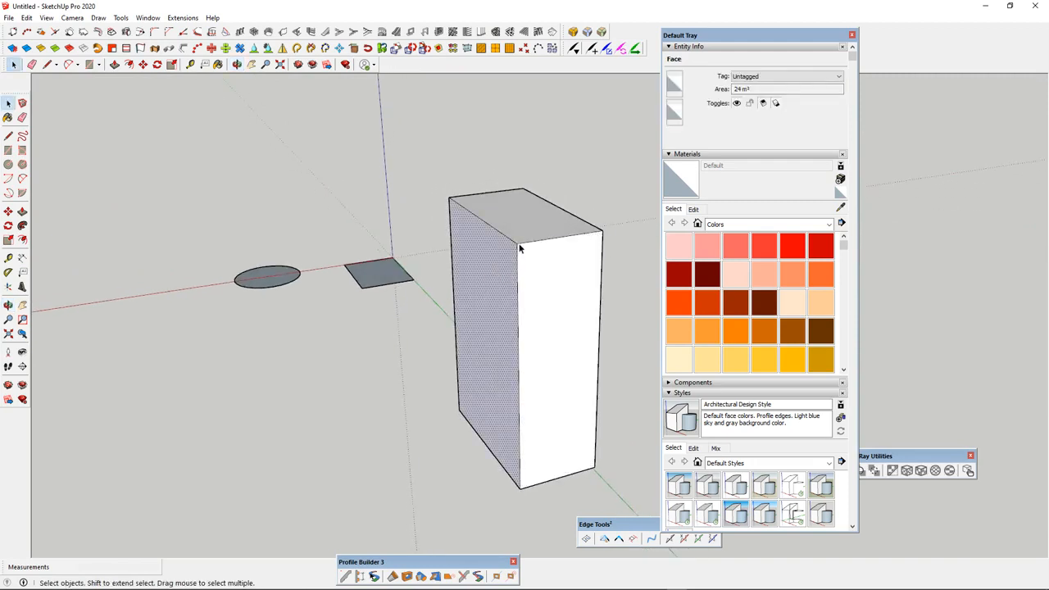
Select the box's narrow end face, its upper edge and the wide side face on the opposite side, one at a time
{"action": "middle_click_drag", "start_coordinate": [593, 206], "coordinate": [452, 287]}
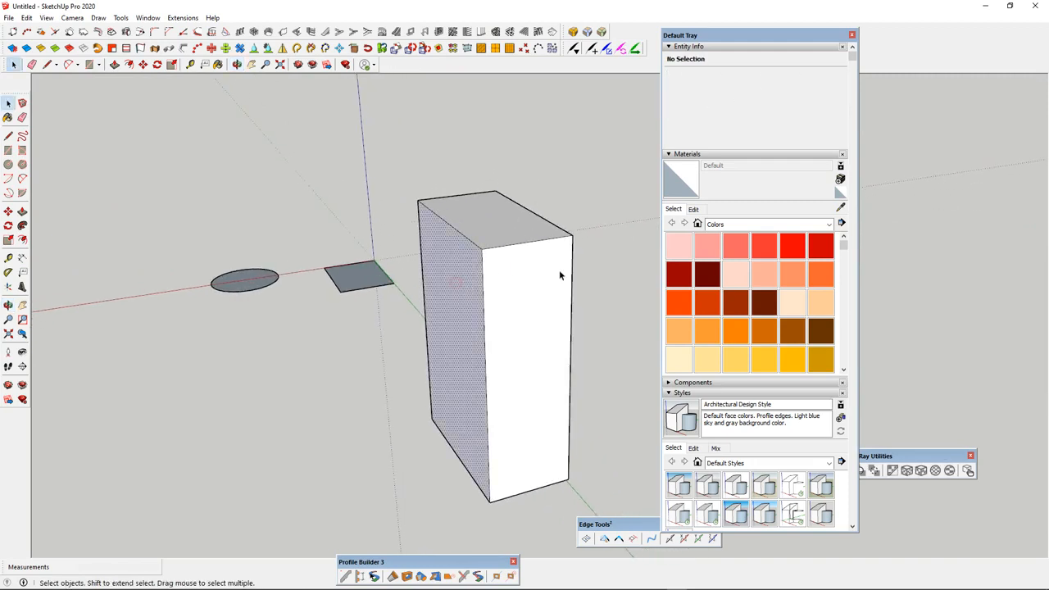
{"action": "left_click", "coordinate": [539, 265]}
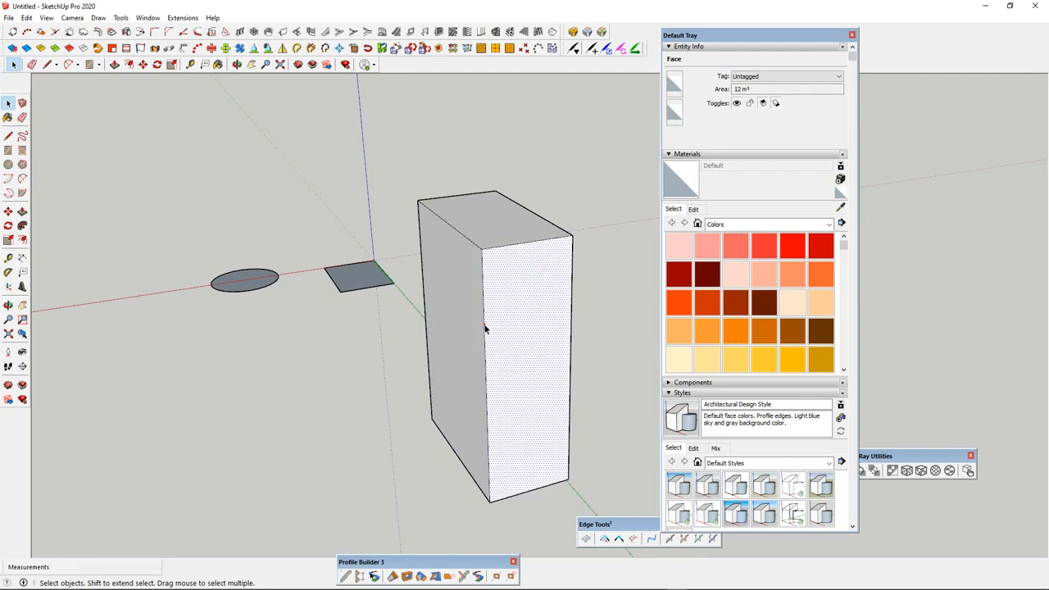
{"action": "left_click", "coordinate": [531, 241]}
{"action": "middle_click_drag", "start_coordinate": [534, 241], "coordinate": [366, 264]}
{"action": "left_click", "coordinate": [366, 264]}
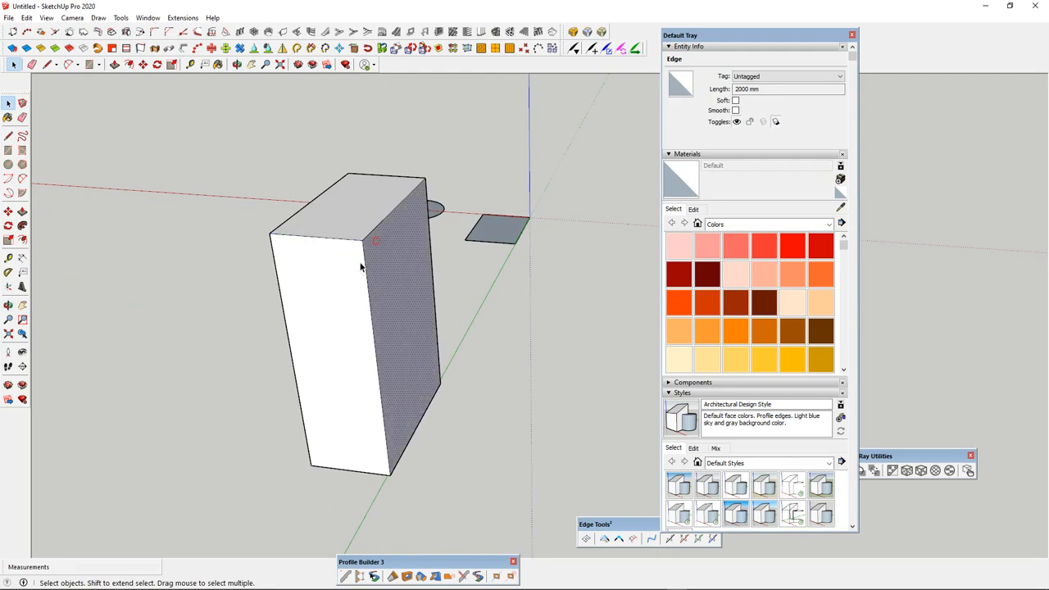
Select the box's end, top and wide side faces individually, each selection replacing the previous one
{"action": "left_click", "coordinate": [344, 276]}
{"action": "left_click", "coordinate": [353, 222]}
{"action": "left_click", "coordinate": [402, 267]}
{"action": "left_click", "coordinate": [349, 296]}
{"action": "left_click", "coordinate": [351, 220]}
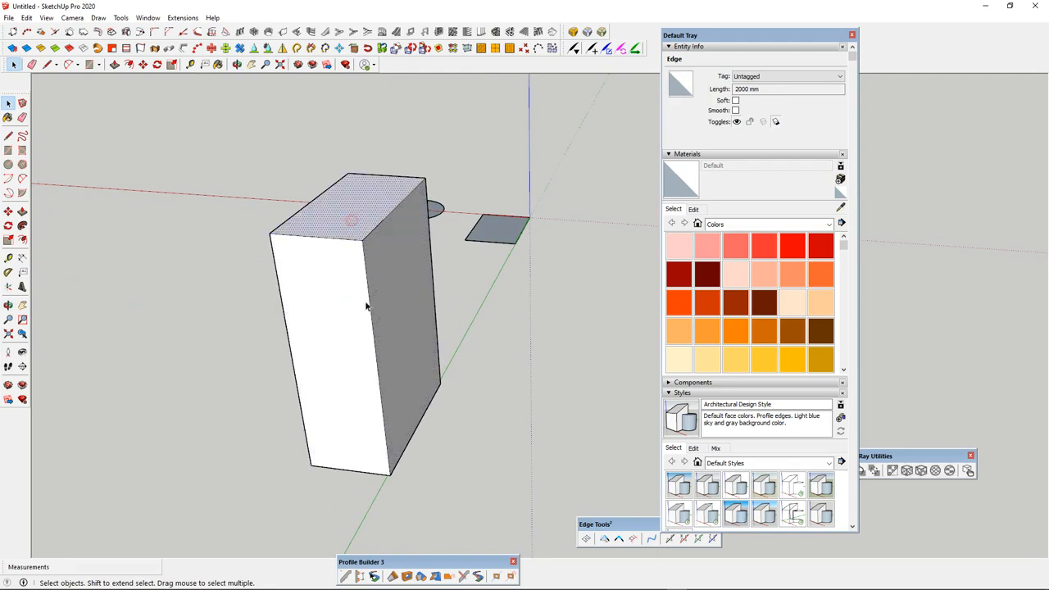
{"action": "left_click", "coordinate": [350, 306]}
{"action": "left_click", "coordinate": [388, 273]}
{"action": "left_click", "coordinate": [357, 226]}
{"action": "left_click", "coordinate": [337, 282]}
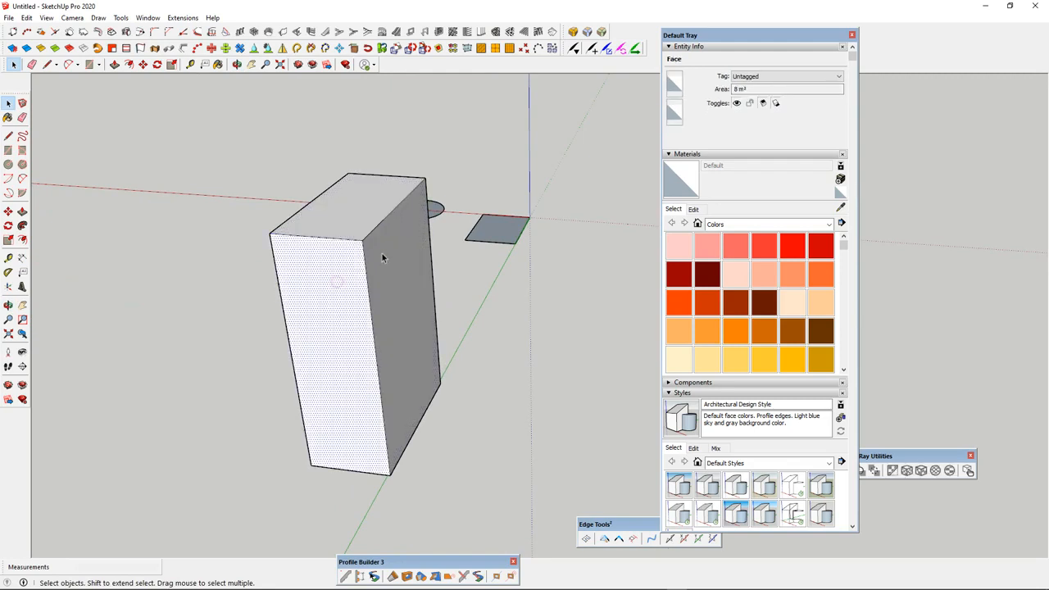
Select the box's wide side face, add the top face to the selection, and inspect both from several angles
{"action": "left_click", "coordinate": [382, 254]}
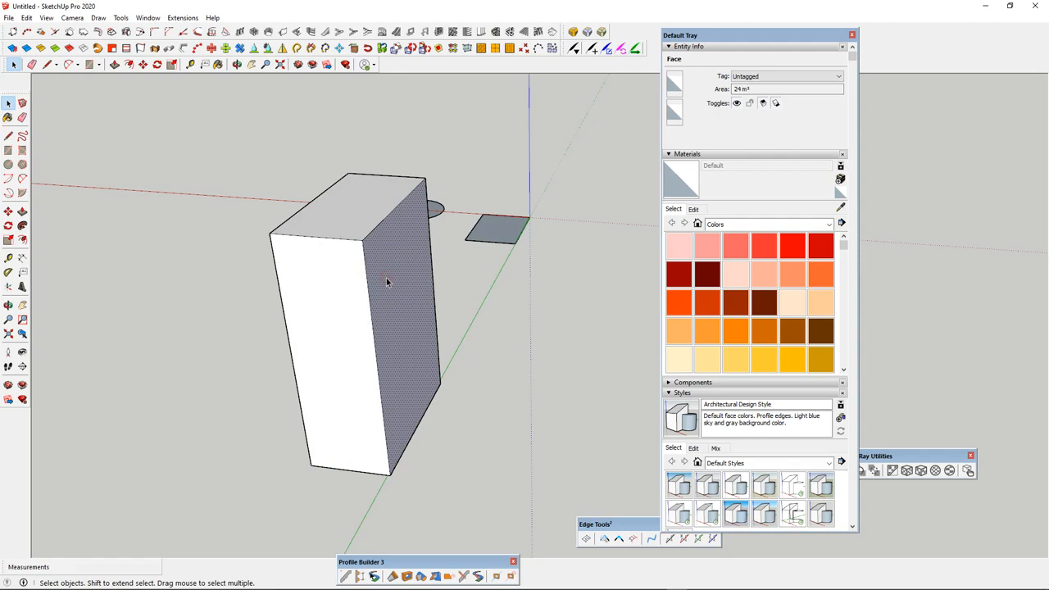
{"action": "left_click", "coordinate": [345, 227], "text": "shift"}
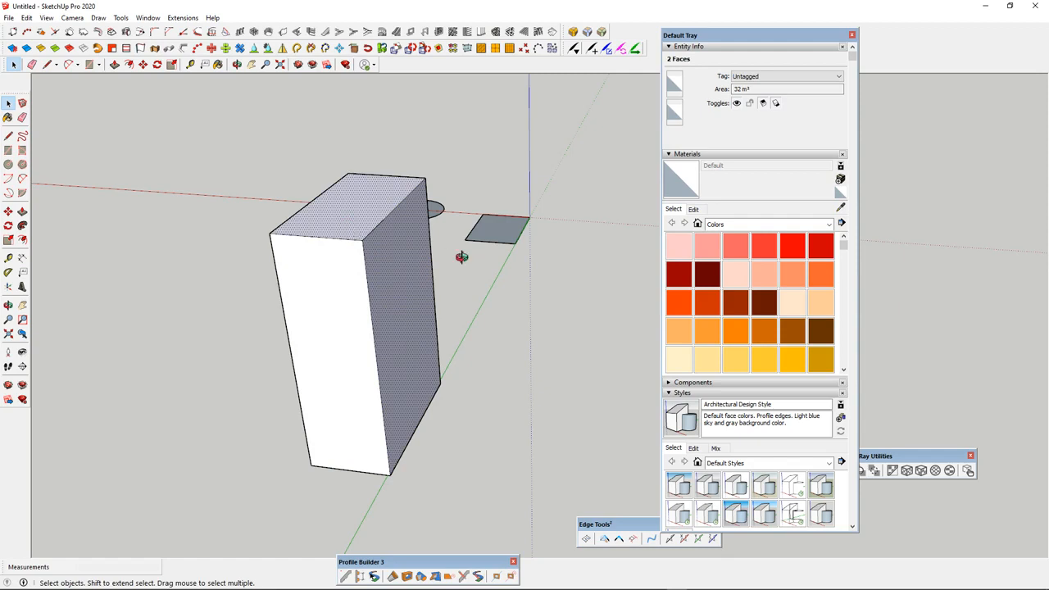
{"action": "middle_click_drag", "start_coordinate": [462, 256], "coordinate": [292, 325]}
{"action": "middle_click_drag", "start_coordinate": [281, 286], "coordinate": [327, 210]}
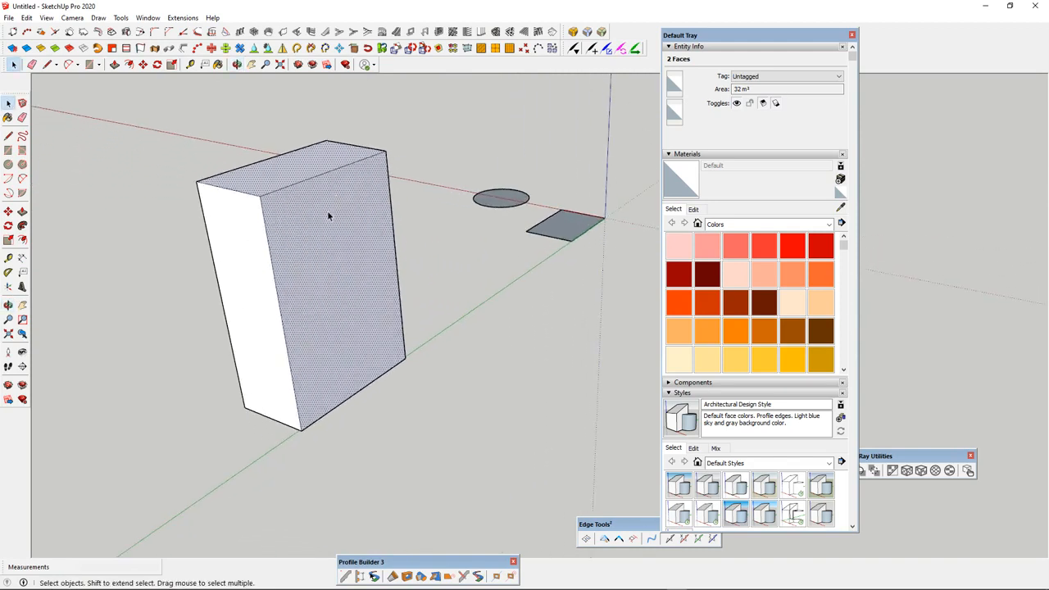
{"action": "middle_click_drag", "start_coordinate": [276, 300], "coordinate": [492, 167]}
{"action": "middle_click_drag", "start_coordinate": [539, 274], "coordinate": [408, 314]}
Replace the current selection with the box's wide side face, adding the narrow end, top and opposite wide side faces
{"action": "left_click", "coordinate": [543, 300]}
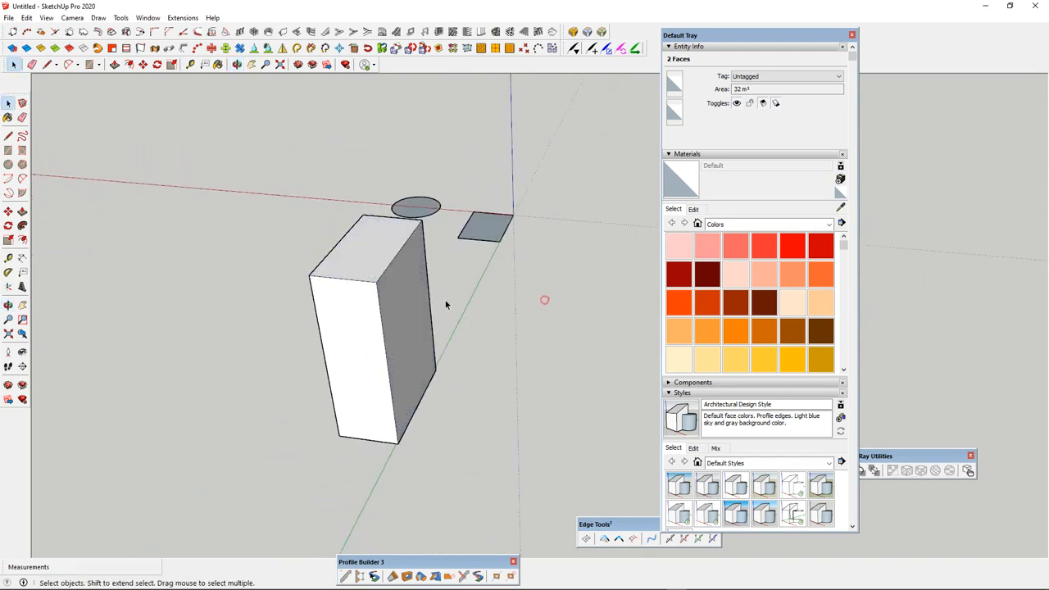
{"action": "left_click", "coordinate": [397, 298]}
{"action": "left_click", "coordinate": [368, 328], "text": "shift"}
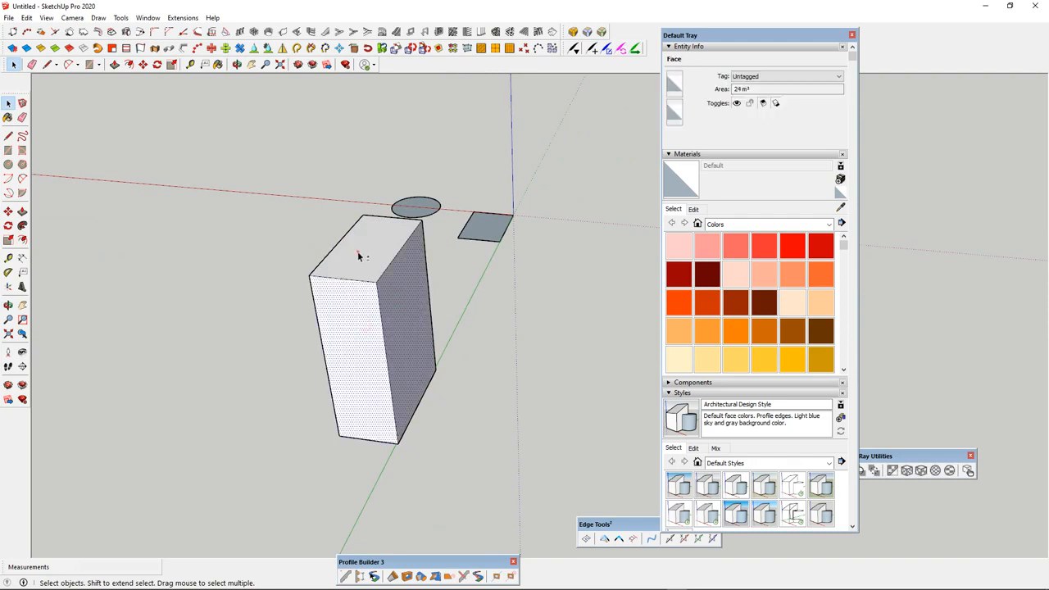
{"action": "left_click", "coordinate": [361, 253], "text": "shift"}
{"action": "middle_click_drag", "start_coordinate": [361, 253], "coordinate": [521, 299]}
{"action": "left_click", "coordinate": [511, 302], "text": "shift"}
{"action": "scroll", "coordinate": [358, 327], "scroll_direction": "down", "scroll_amount": 2}
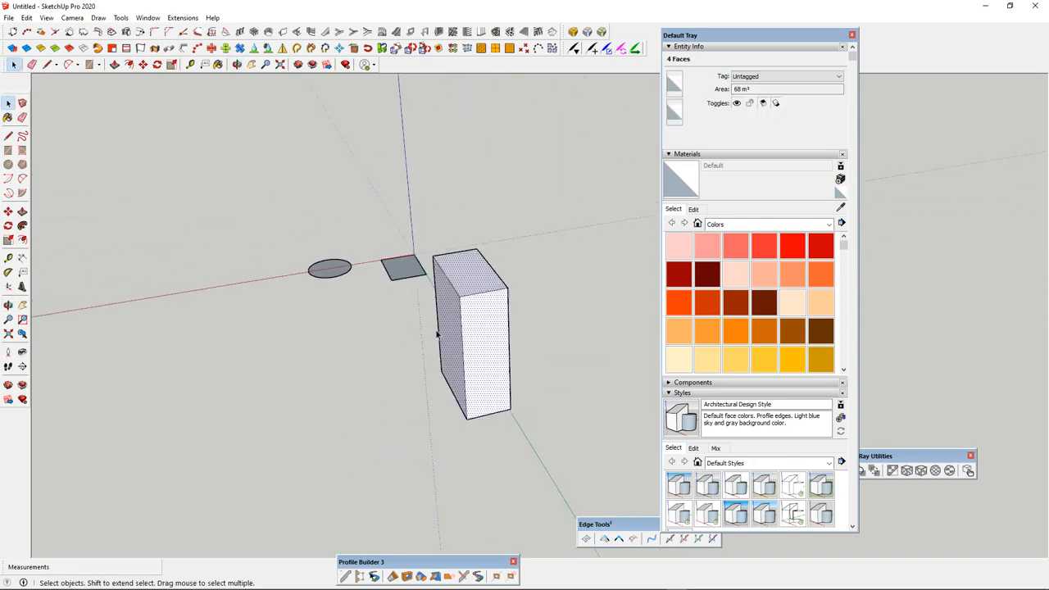
Extend the selection to the box's remaining narrow end face and inspect the selected faces from several sides
{"action": "middle_click_drag", "start_coordinate": [437, 331], "coordinate": [556, 296]}
{"action": "scroll", "coordinate": [556, 297], "scroll_direction": "down", "scroll_amount": 2}
{"action": "scroll", "coordinate": [556, 298], "scroll_direction": "up", "scroll_amount": 3}
{"action": "middle_click_drag", "start_coordinate": [498, 347], "coordinate": [471, 286]}
{"action": "middle_click_drag", "start_coordinate": [526, 231], "coordinate": [182, 419]}
{"action": "scroll", "coordinate": [369, 274], "scroll_direction": "down", "scroll_amount": 3}
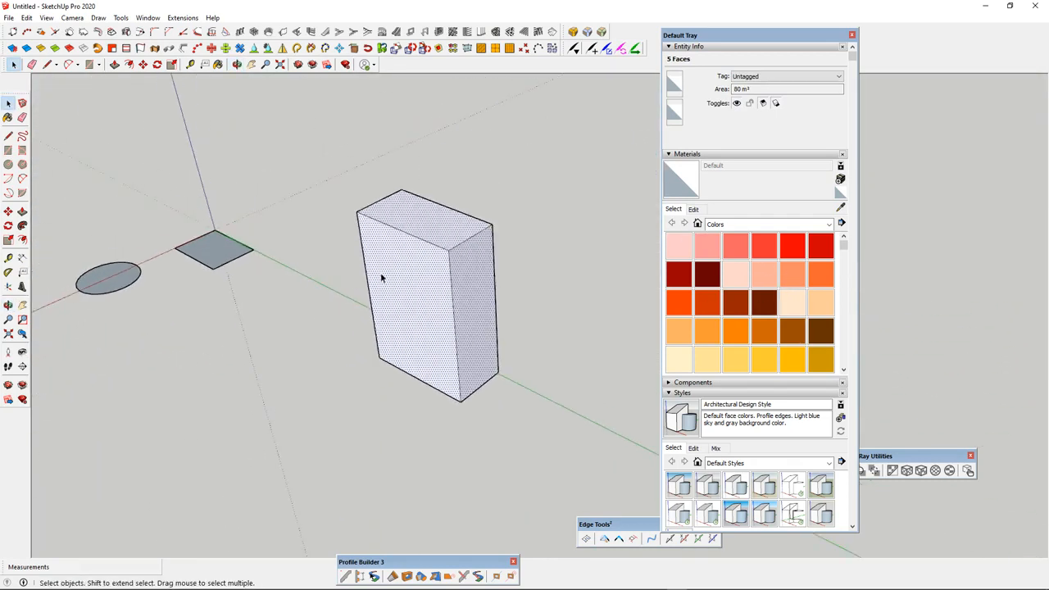
{"action": "scroll", "coordinate": [393, 272], "scroll_direction": "up", "scroll_amount": 2}
{"action": "scroll", "coordinate": [483, 236], "scroll_direction": "up", "scroll_amount": 1}
{"action": "scroll", "coordinate": [500, 233], "scroll_direction": "down", "scroll_amount": 4}
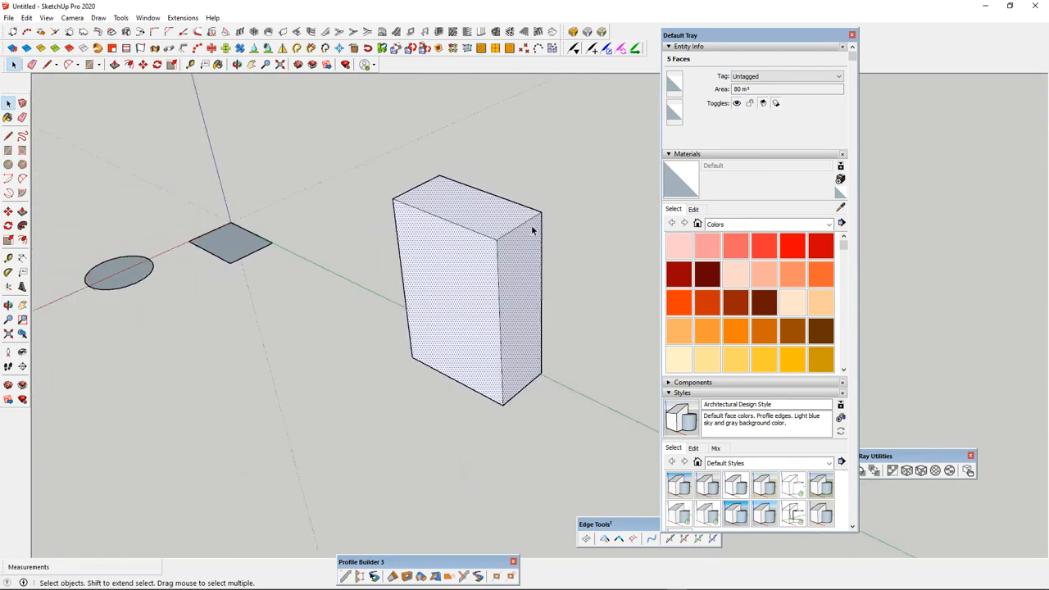
Remove the box's top face from the multiple selection, add it back, and clear the whole selection
{"action": "middle_click_drag", "start_coordinate": [538, 227], "coordinate": [470, 214]}
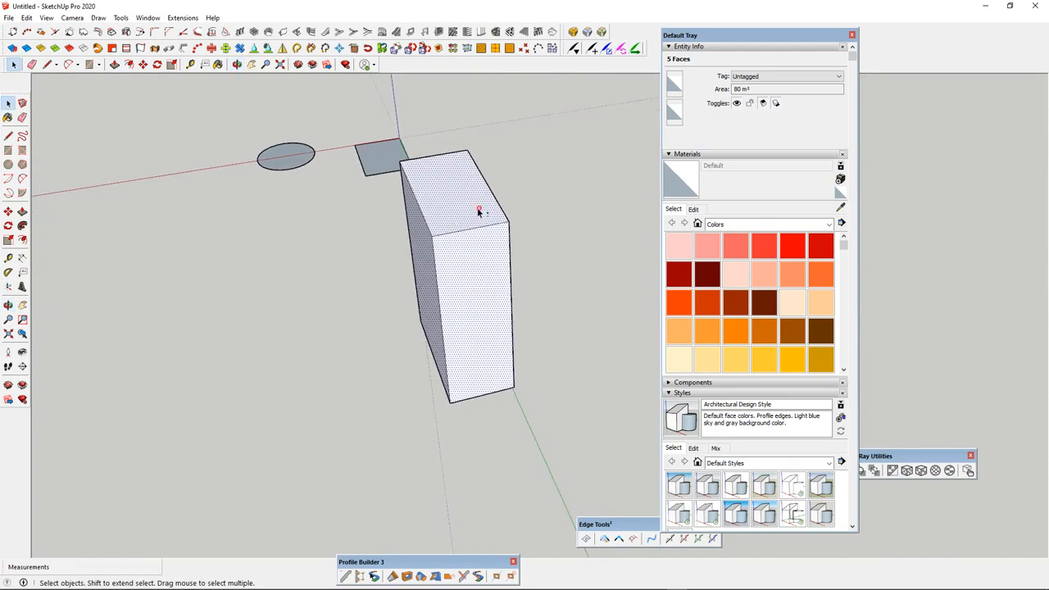
{"action": "left_click", "coordinate": [478, 212], "text": "shift"}
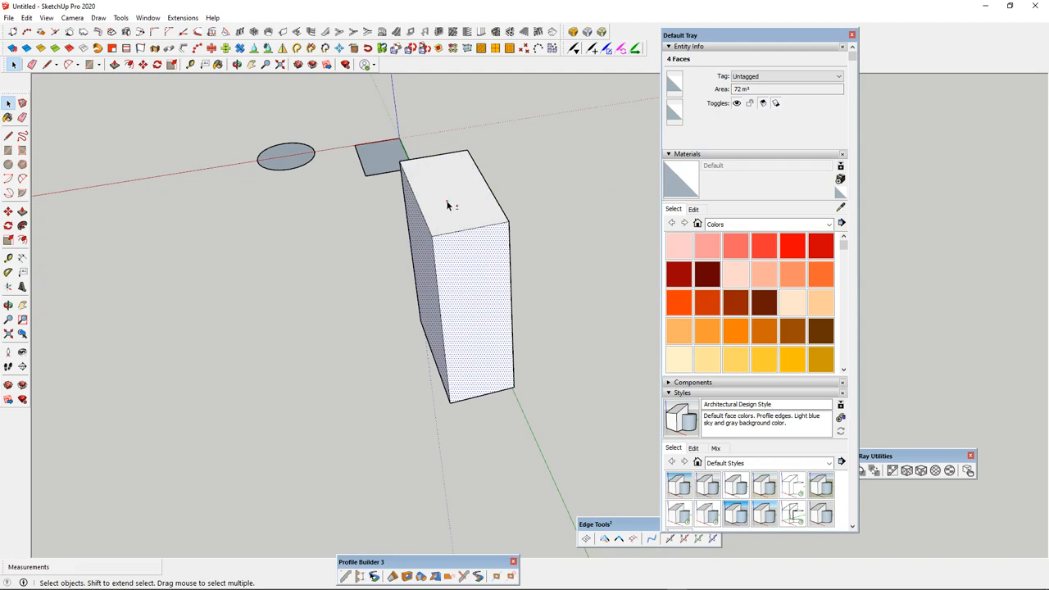
{"action": "left_click", "coordinate": [447, 205], "text": "shift"}
{"action": "middle_click_drag", "start_coordinate": [396, 218], "coordinate": [417, 180]}
{"action": "left_click", "coordinate": [580, 207]}
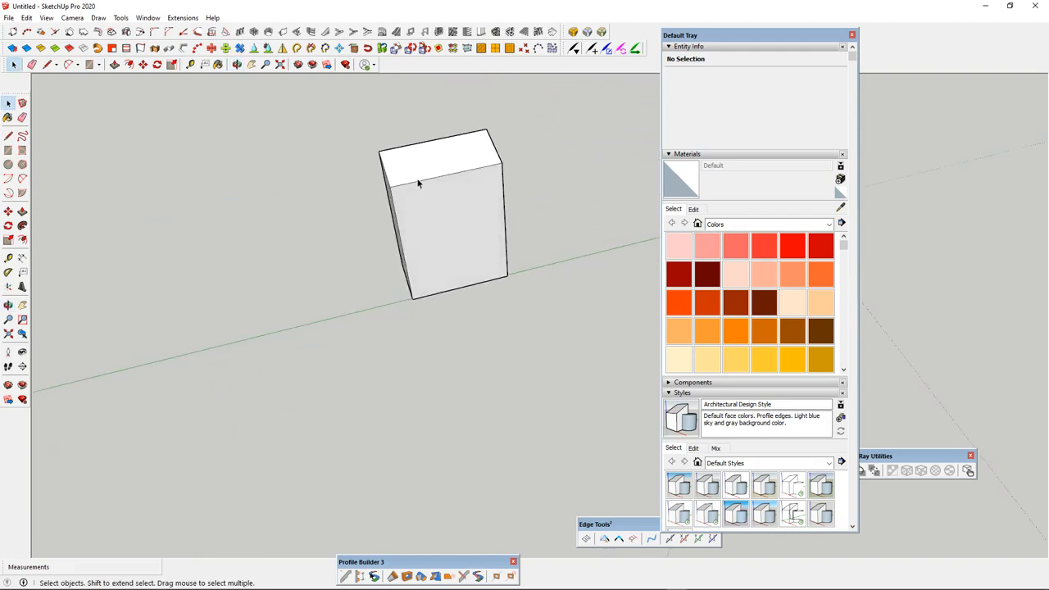
Select all four edges around the box's top face together, inspect them, and clear the selection
{"action": "scroll", "coordinate": [419, 180], "scroll_direction": "up", "scroll_amount": 2}
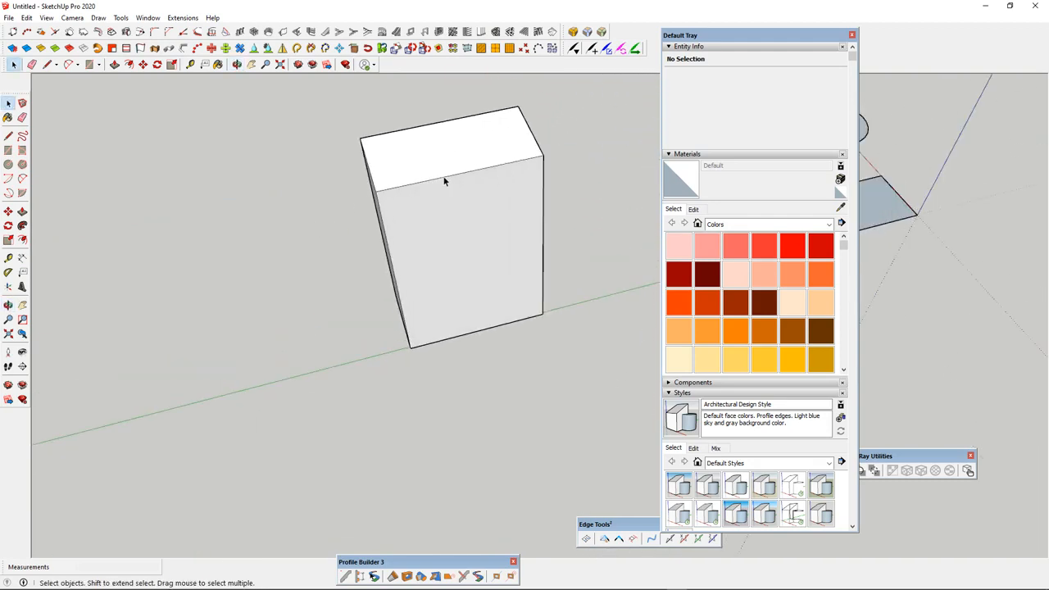
{"action": "left_click", "coordinate": [444, 177]}
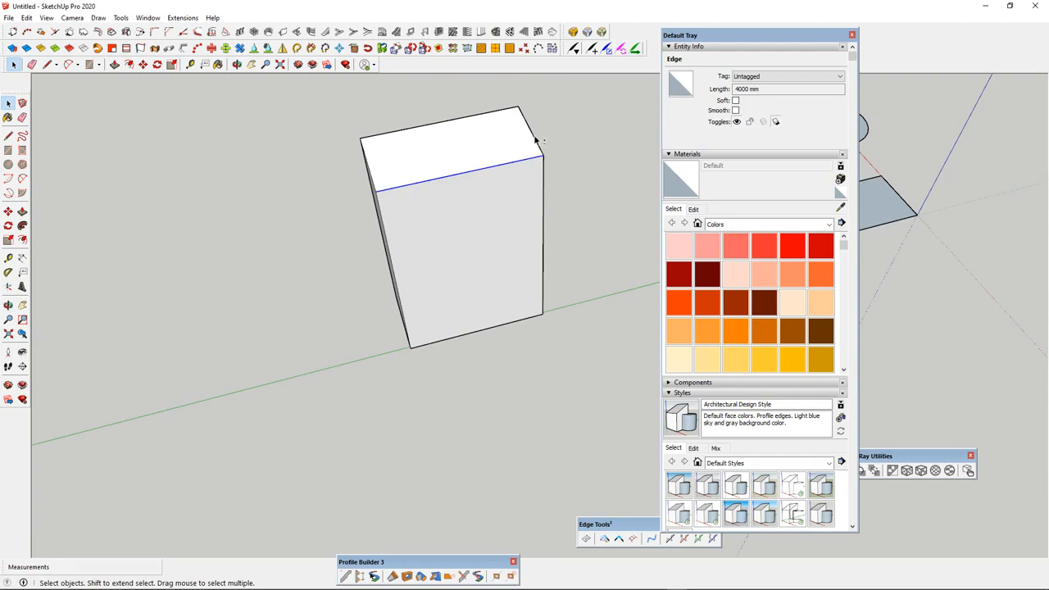
{"action": "left_click", "coordinate": [469, 118], "text": "shift"}
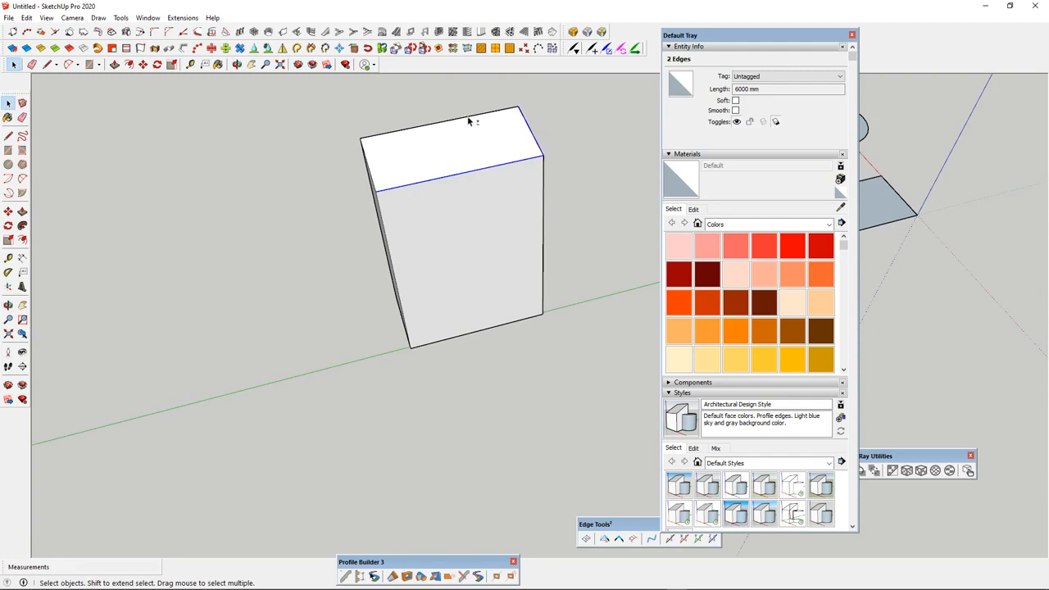
{"action": "left_click", "coordinate": [370, 172], "text": "shift"}
{"action": "middle_click_drag", "start_coordinate": [461, 180], "coordinate": [441, 197]}
{"action": "left_click", "coordinate": [578, 189]}
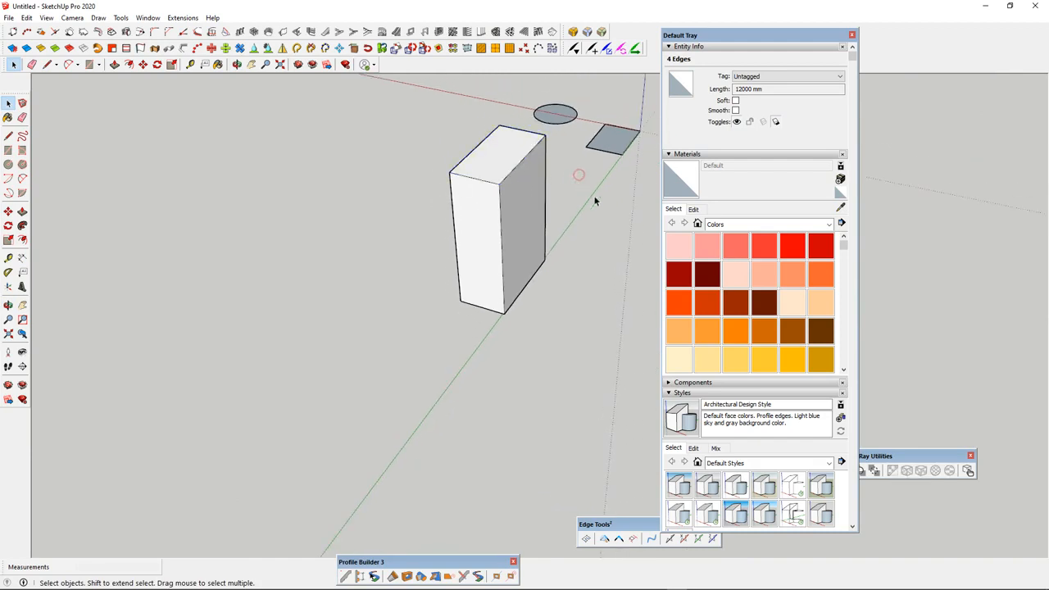
Select the box's wide side face, add the top face to the selection, and deselect both
{"action": "mouse_move", "coordinate": [592, 200]}
{"action": "middle_mouse_down"}
{"action": "mouse_move", "coordinate": [283, 232]}
{"action": "mouse_move", "coordinate": [467, 159]}
{"action": "mouse_move", "coordinate": [503, 182]}
{"action": "mouse_move", "coordinate": [323, 218]}
{"action": "mouse_move", "coordinate": [385, 215]}
{"action": "mouse_move", "coordinate": [435, 138]}
{"action": "middle_mouse_up"}
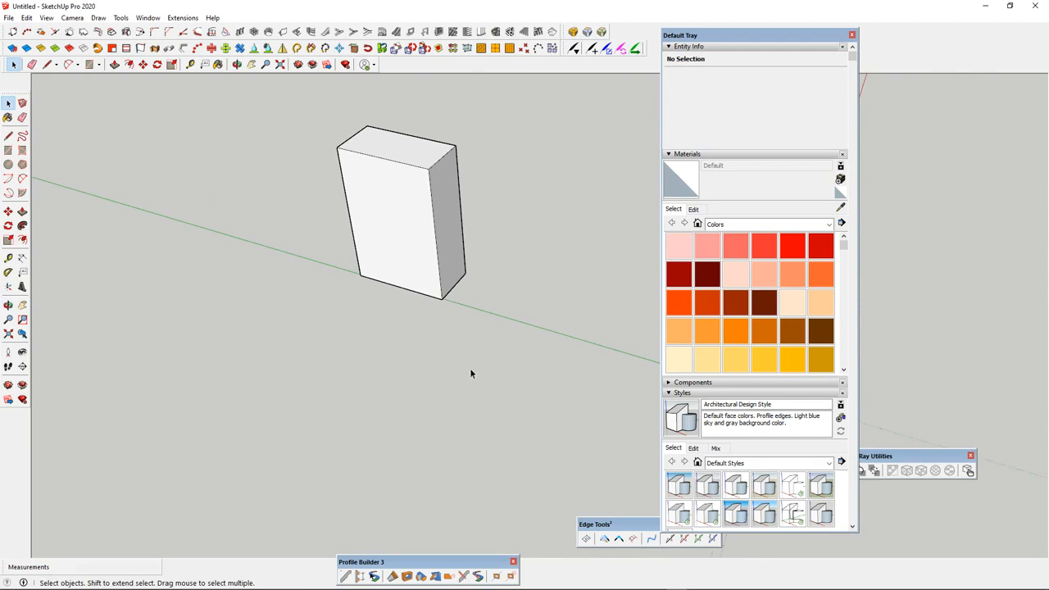
{"action": "left_click", "coordinate": [406, 197]}
{"action": "left_click", "coordinate": [433, 152], "text": "shift"}
{"action": "left_click", "coordinate": [476, 151]}
Select the whole box with all its faces and edges using a selection window, inspect it, and clear the selection
{"action": "scroll", "coordinate": [360, 264], "scroll_direction": "down", "scroll_amount": 4}
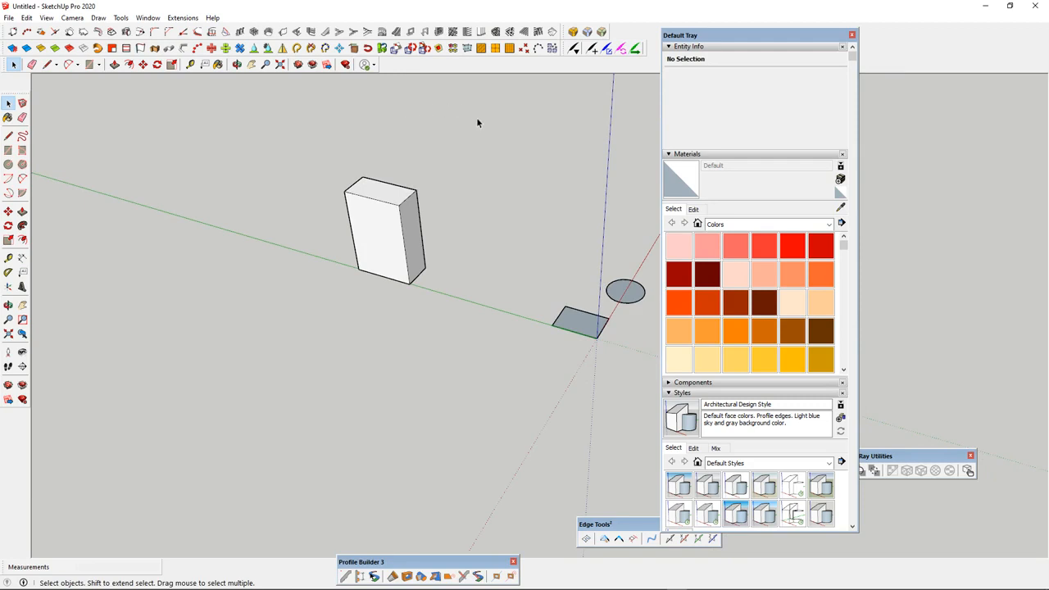
{"action": "scroll", "coordinate": [430, 194], "scroll_direction": "up", "scroll_amount": 1}
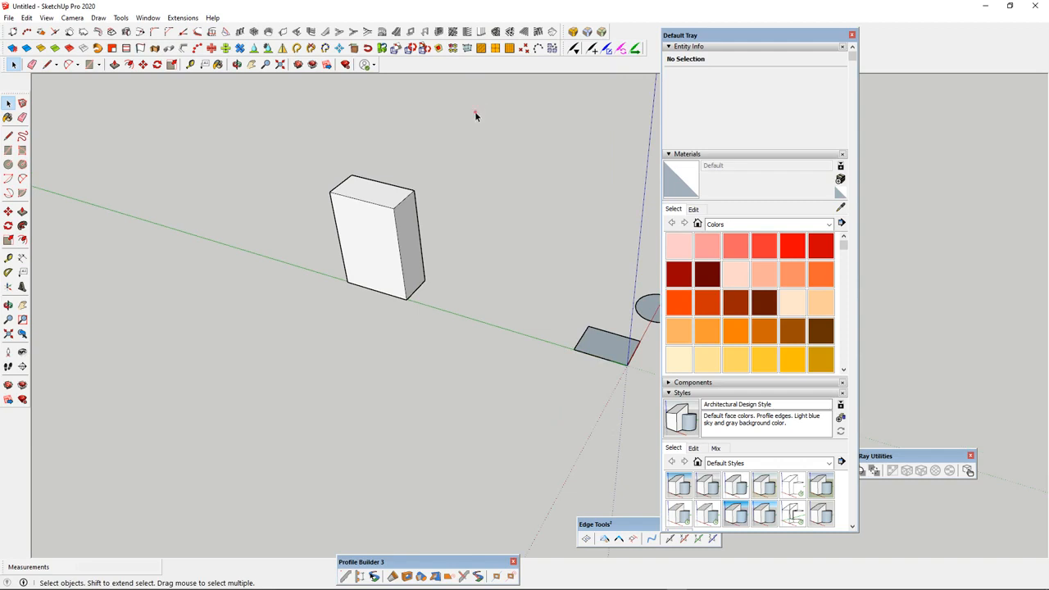
{"action": "left_click_drag", "start_coordinate": [474, 112], "coordinate": [232, 286]}
{"action": "left_click_drag", "start_coordinate": [255, 395], "coordinate": [255, 392]}
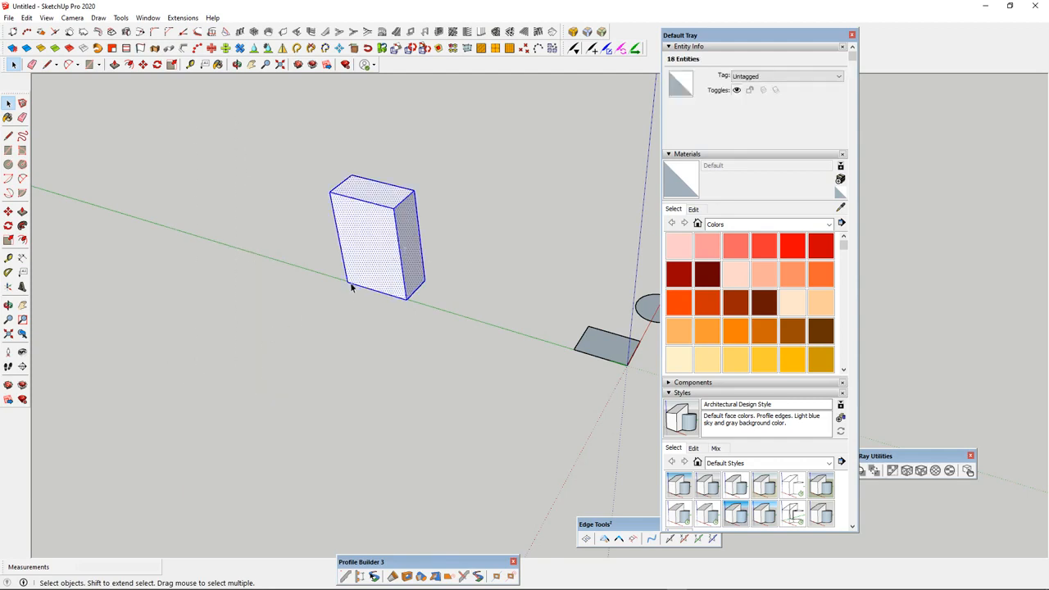
{"action": "middle_click_drag", "start_coordinate": [351, 286], "coordinate": [375, 279]}
{"action": "middle_click_drag", "start_coordinate": [560, 238], "coordinate": [298, 300]}
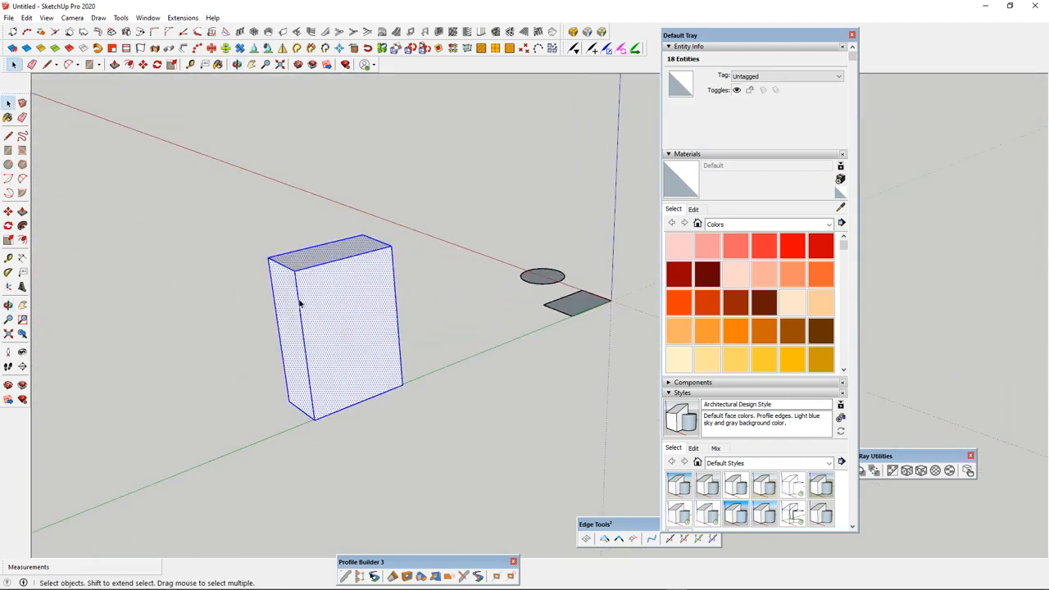
{"action": "scroll", "coordinate": [440, 265], "scroll_direction": "down", "scroll_amount": 4}
{"action": "scroll", "coordinate": [312, 268], "scroll_direction": "up", "scroll_amount": 2}
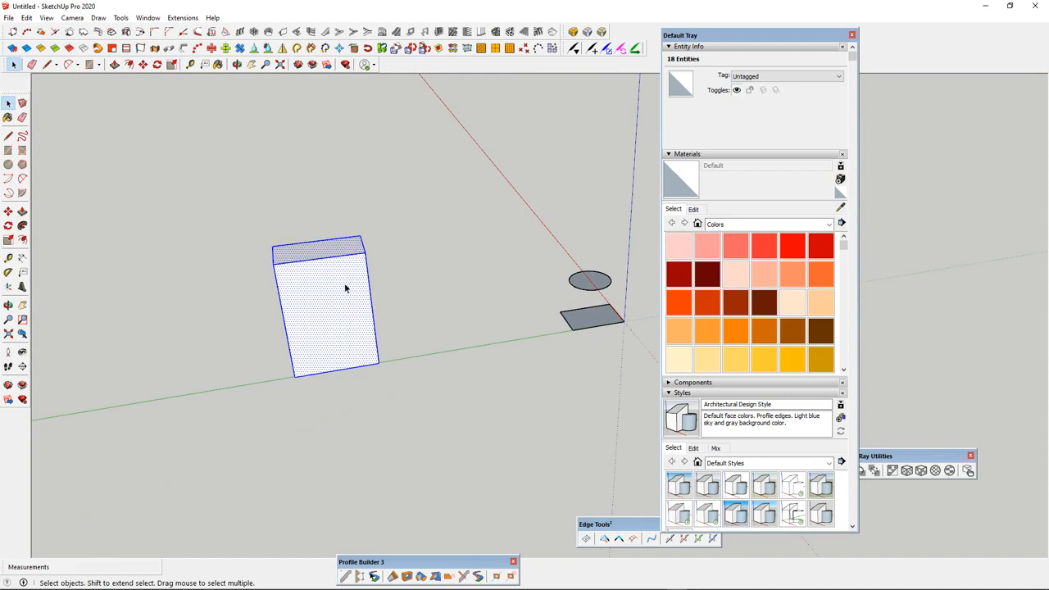
{"action": "left_click", "coordinate": [134, 249]}
Examine the unselected box from several angles and distances
{"action": "middle_click_drag", "start_coordinate": [415, 265], "coordinate": [277, 305]}
{"action": "scroll", "coordinate": [374, 243], "scroll_direction": "down", "scroll_amount": 3}
{"action": "middle_click_drag", "start_coordinate": [374, 244], "coordinate": [628, 298]}
{"action": "scroll", "coordinate": [627, 297], "scroll_direction": "up", "scroll_amount": 2}
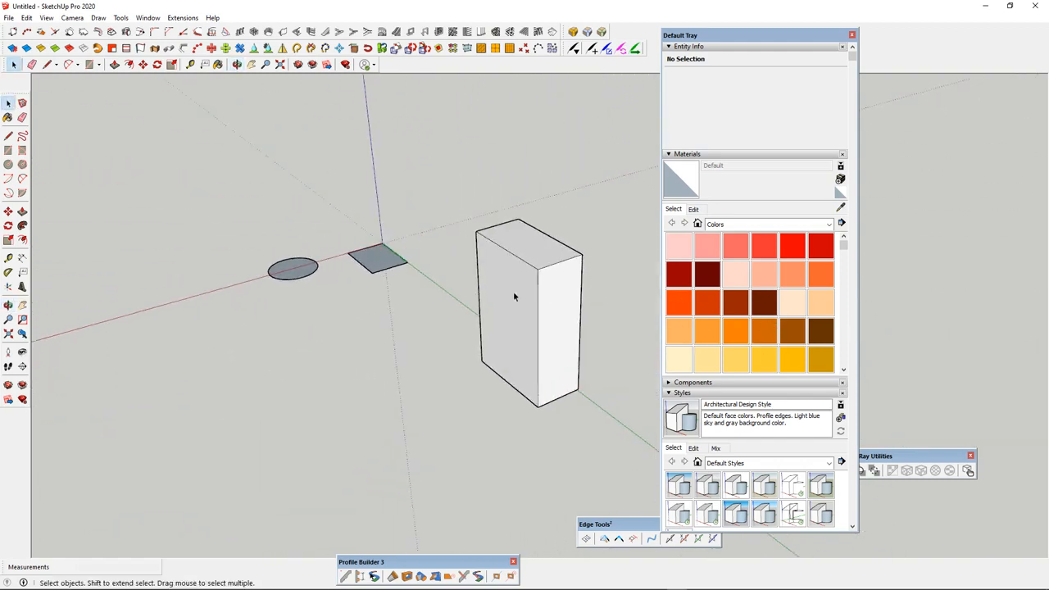
{"action": "scroll", "coordinate": [513, 296], "scroll_direction": "down", "scroll_amount": 1}
{"action": "scroll", "coordinate": [532, 288], "scroll_direction": "up", "scroll_amount": 2}
{"action": "middle_click_drag", "start_coordinate": [506, 295], "coordinate": [522, 312]}
{"action": "scroll", "coordinate": [398, 306], "scroll_direction": "down", "scroll_amount": 2}
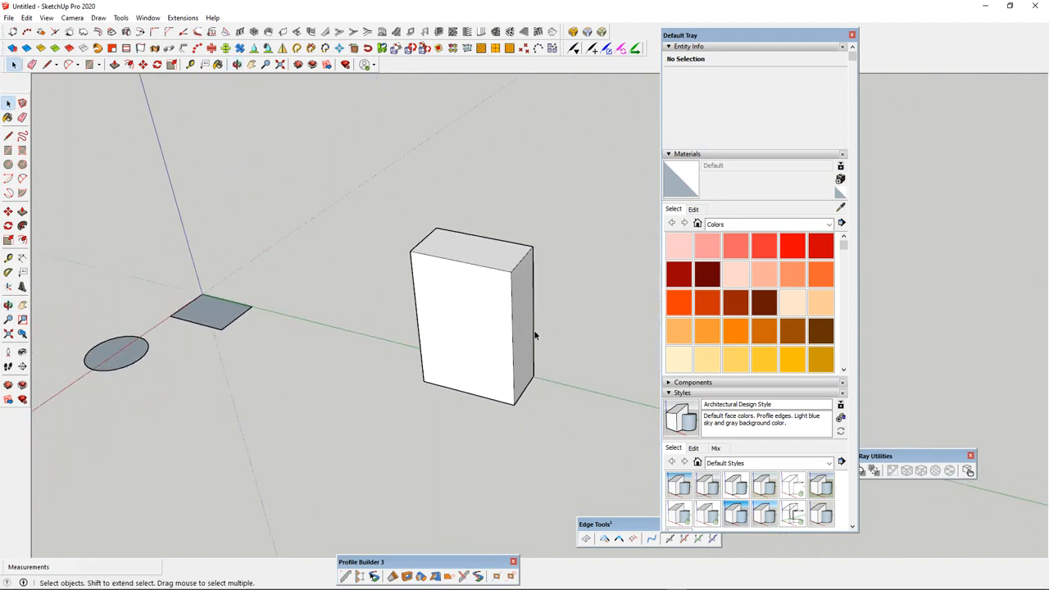
{"action": "scroll", "coordinate": [470, 323], "scroll_direction": "down", "scroll_amount": 2}
{"action": "scroll", "coordinate": [504, 329], "scroll_direction": "up", "scroll_amount": 3}
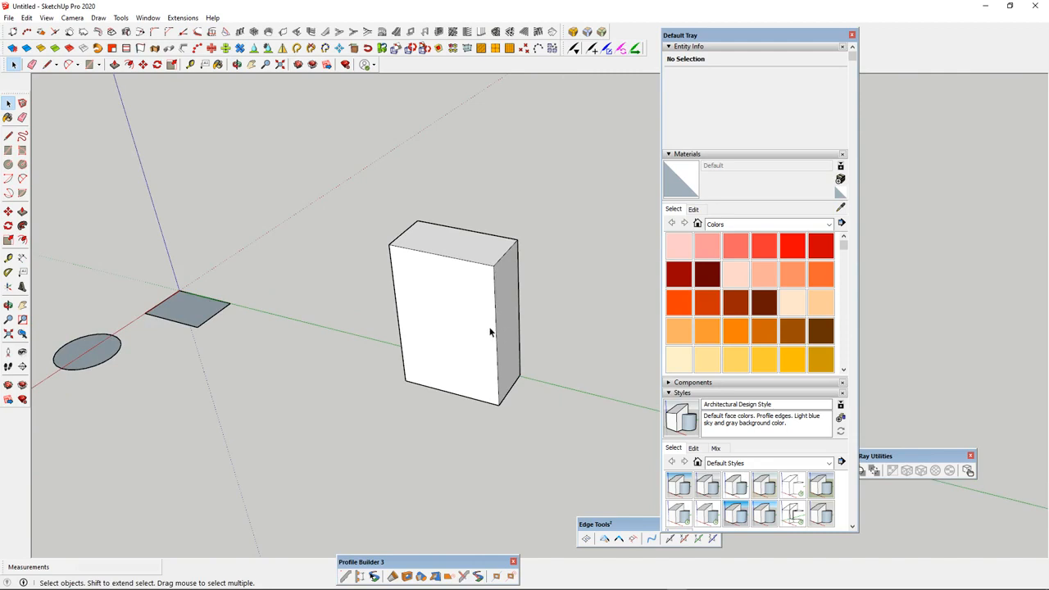
{"action": "middle_click_drag", "start_coordinate": [483, 332], "coordinate": [491, 306]}
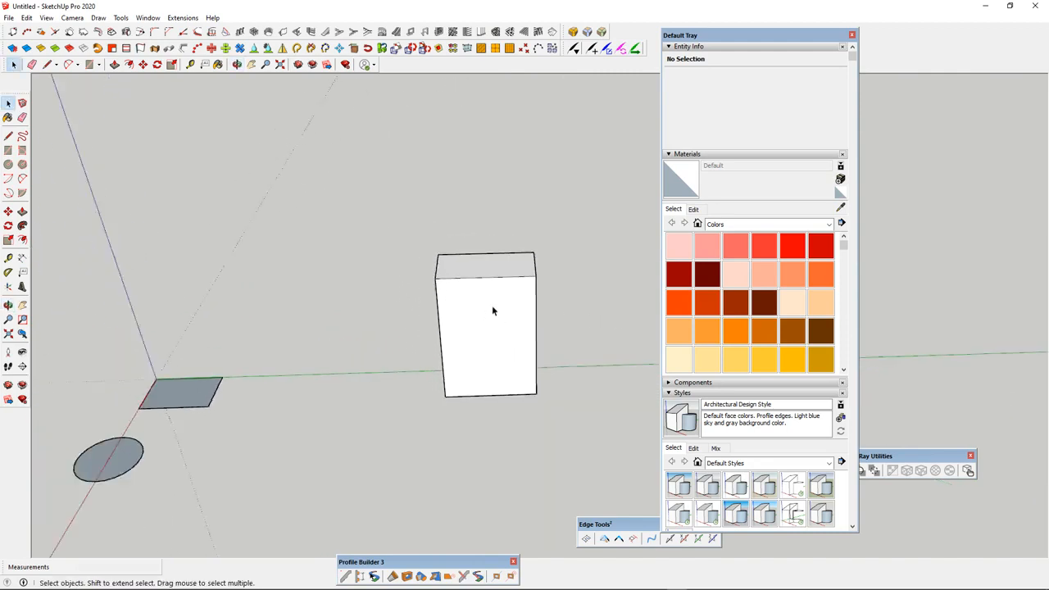
{"action": "scroll", "coordinate": [565, 309], "scroll_direction": "down", "scroll_amount": 1}
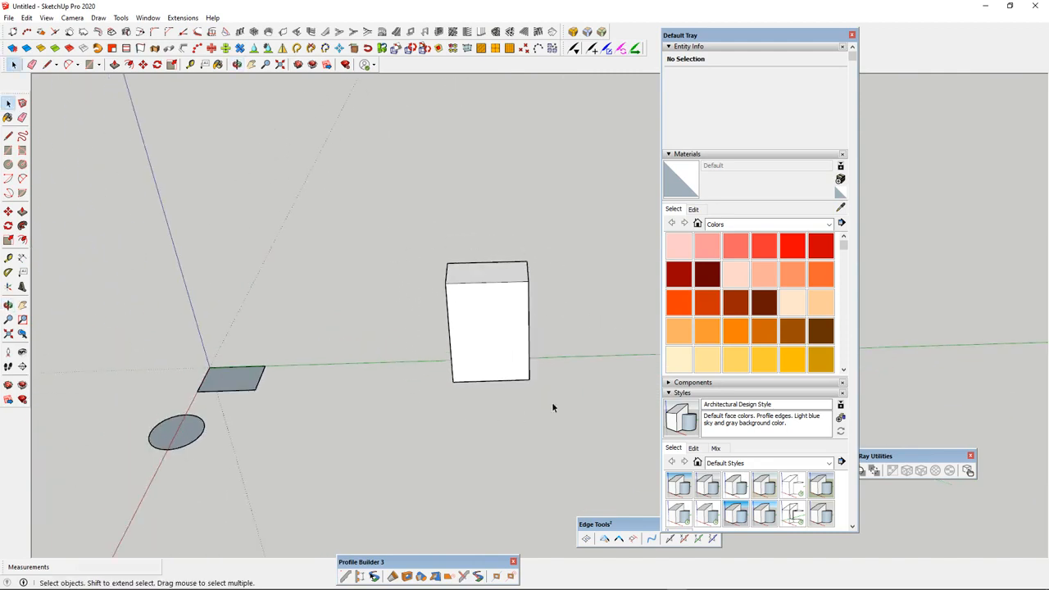
Select only the box's wide side face and clear the selection again
{"action": "middle_click_drag", "start_coordinate": [391, 293], "coordinate": [452, 307]}
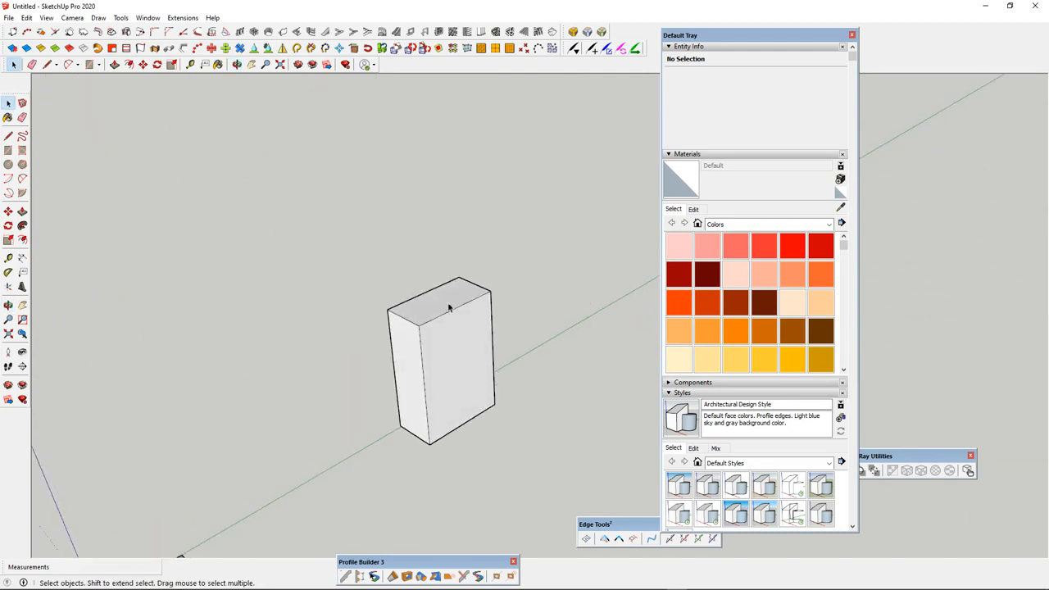
{"action": "scroll", "coordinate": [463, 325], "scroll_direction": "down", "scroll_amount": 1}
{"action": "left_click", "coordinate": [441, 323]}
{"action": "scroll", "coordinate": [438, 322], "scroll_direction": "down", "scroll_amount": 1}
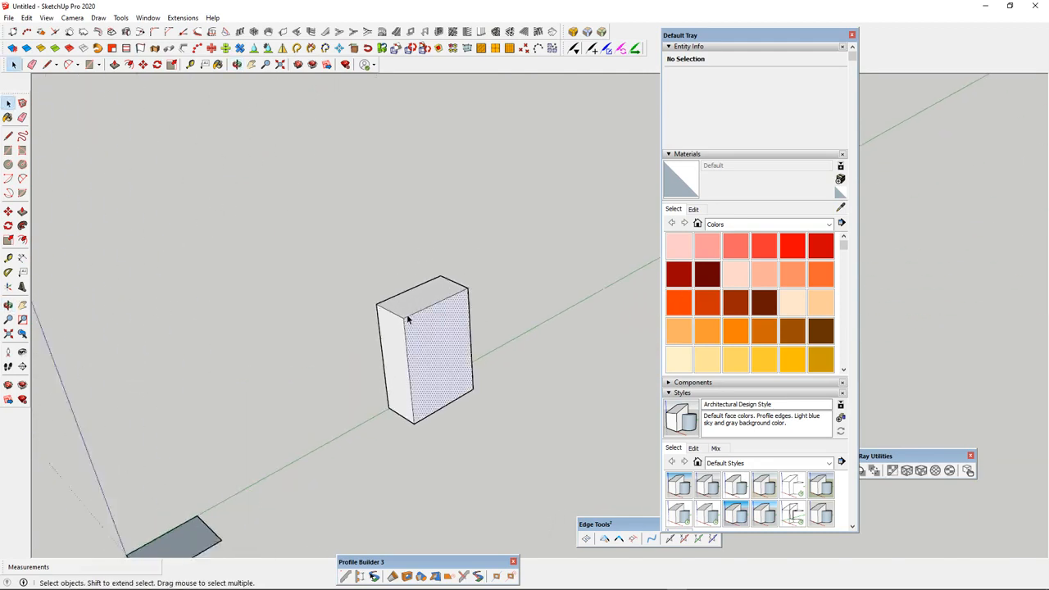
{"action": "left_click", "coordinate": [473, 292]}
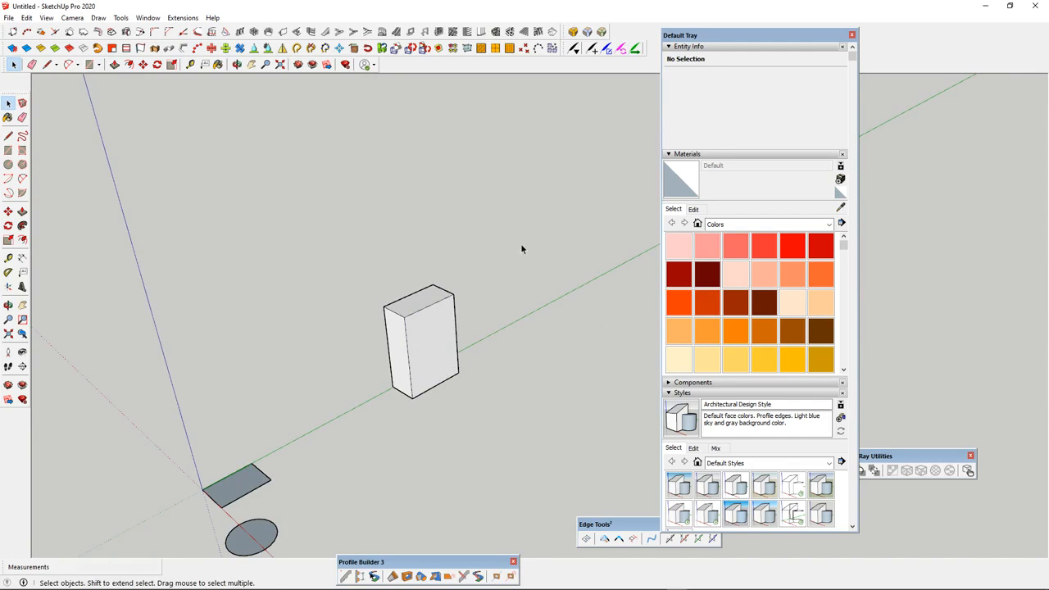
Select the entire box, including all faces and edges, with a selection window and make it a group
{"action": "left_click_drag", "start_coordinate": [534, 238], "coordinate": [347, 434]}
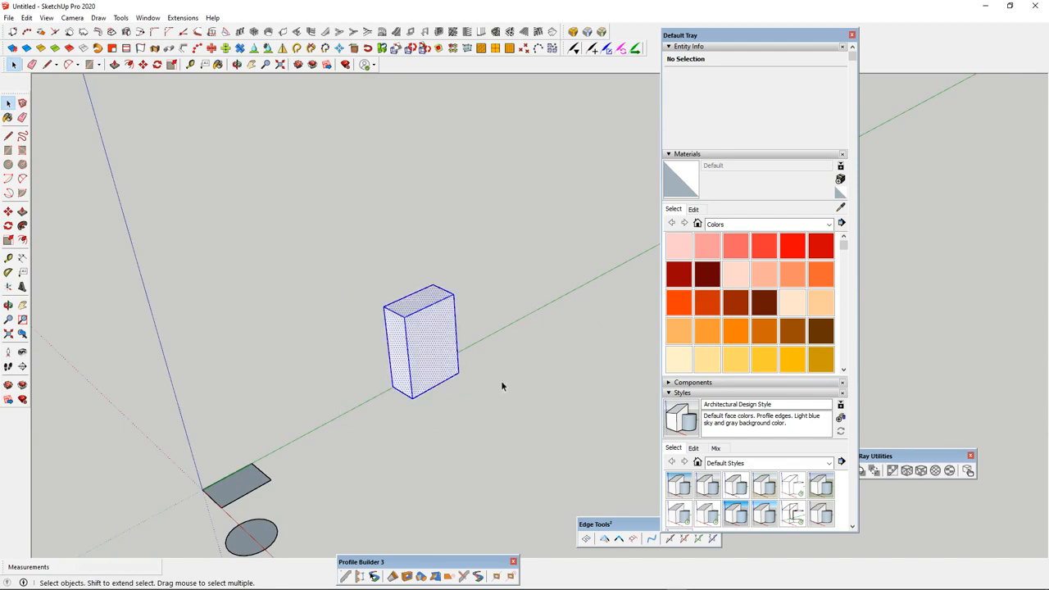
{"action": "middle_click_drag", "start_coordinate": [219, 343], "coordinate": [82, 204]}
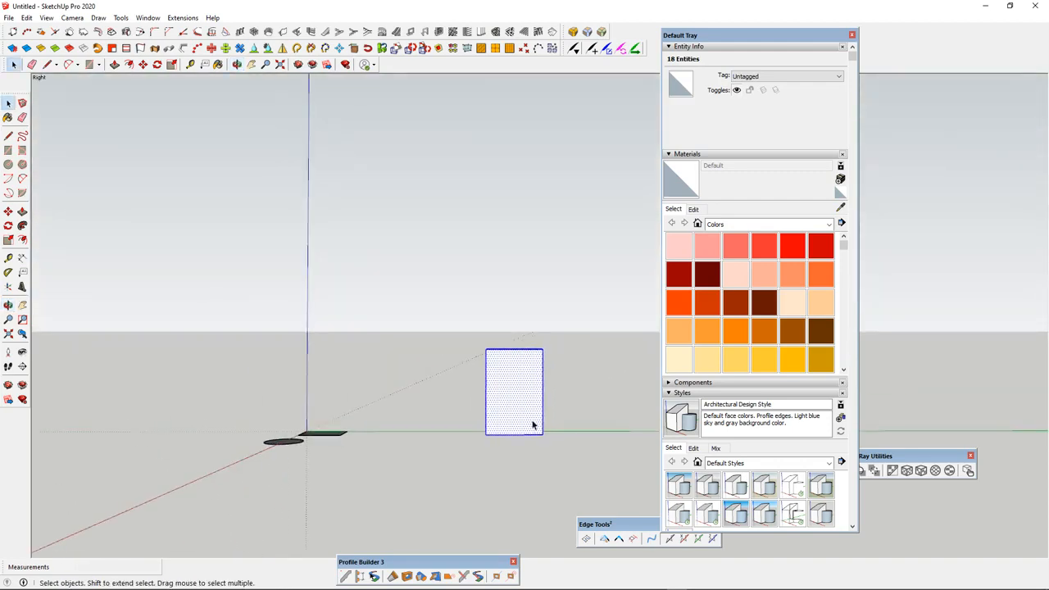
{"action": "scroll", "coordinate": [537, 412], "scroll_direction": "up", "scroll_amount": 4}
{"action": "middle_click_drag", "start_coordinate": [529, 400], "coordinate": [472, 451]}
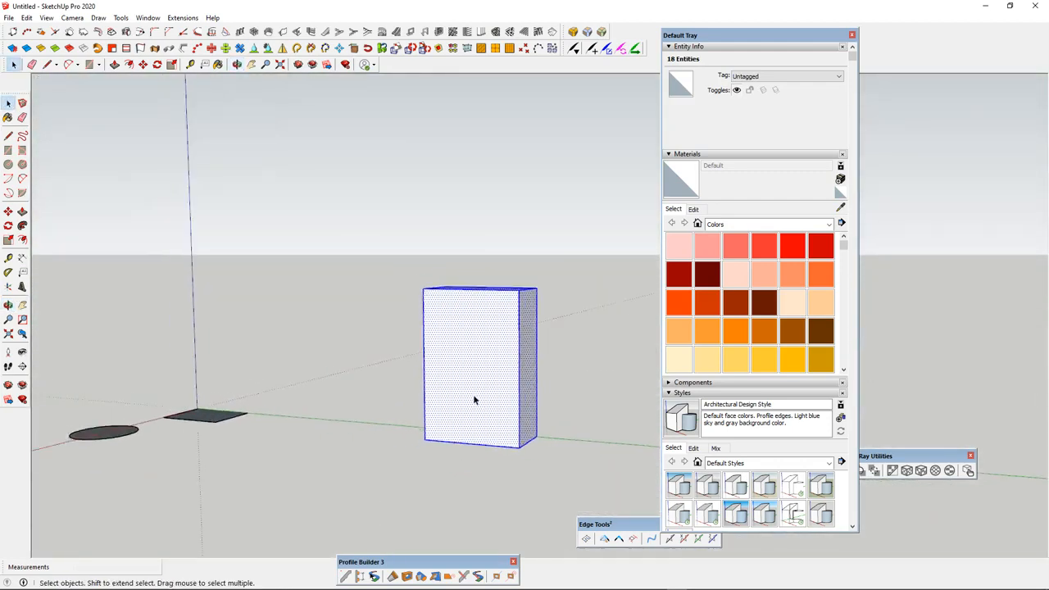
{"action": "scroll", "coordinate": [473, 394], "scroll_direction": "down", "scroll_amount": 2}
{"action": "scroll", "coordinate": [471, 352], "scroll_direction": "up", "scroll_amount": 1}
{"action": "right_click", "coordinate": [478, 352]}
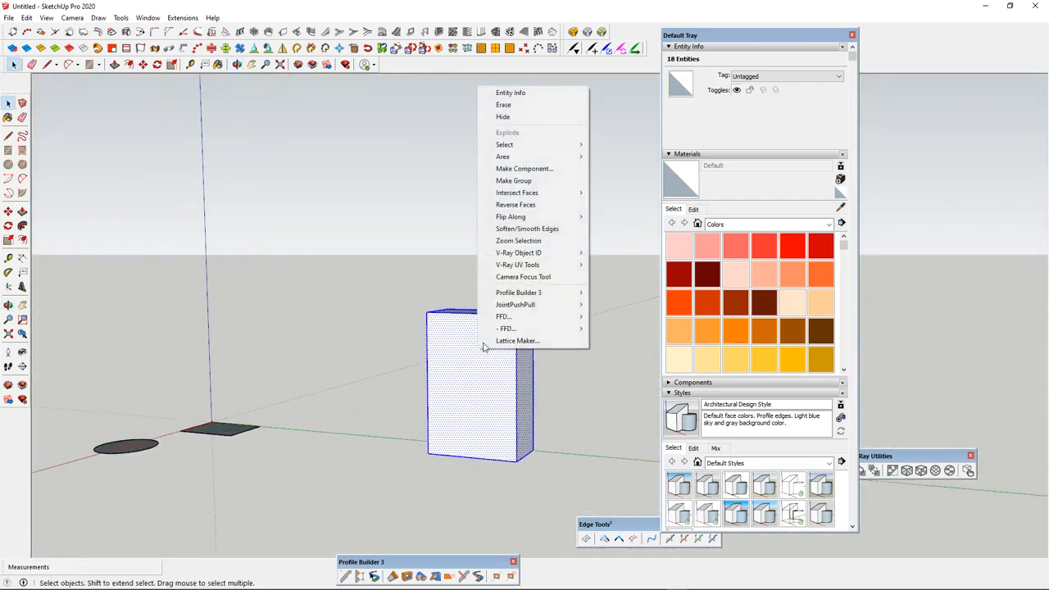
{"action": "left_click", "coordinate": [522, 181]}
Deselect the new box group, select it again as one object, and inspect it from different sides
{"action": "left_click", "coordinate": [413, 323]}
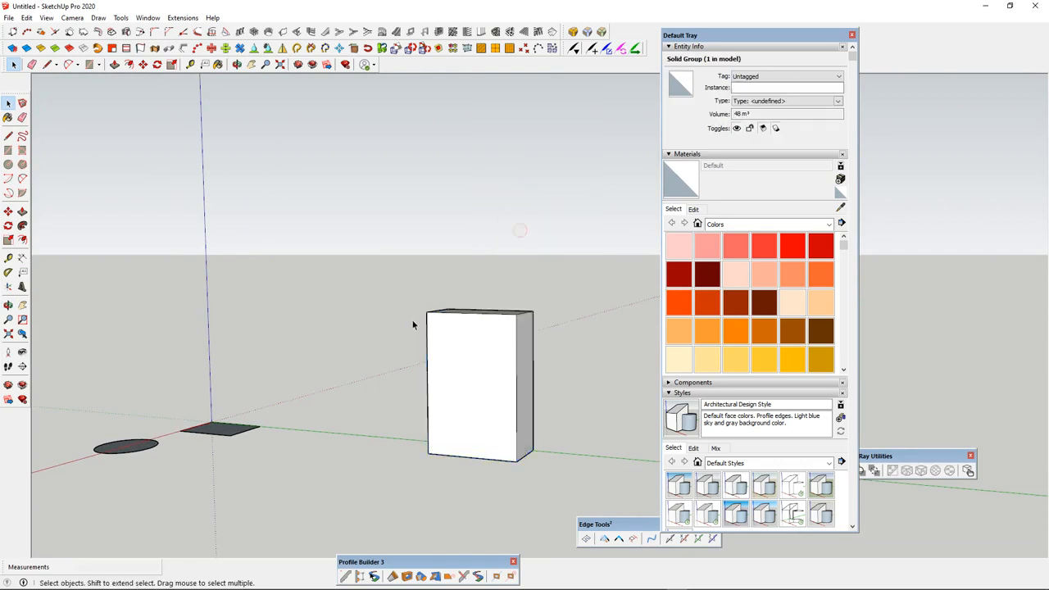
{"action": "middle_click_drag", "start_coordinate": [412, 323], "coordinate": [475, 363]}
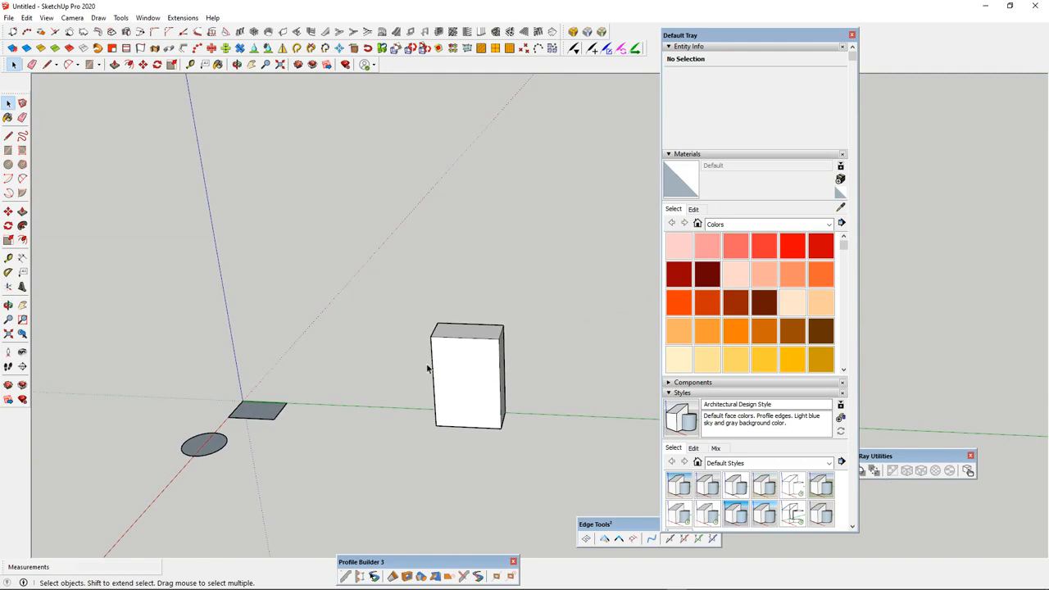
{"action": "left_click", "coordinate": [490, 357]}
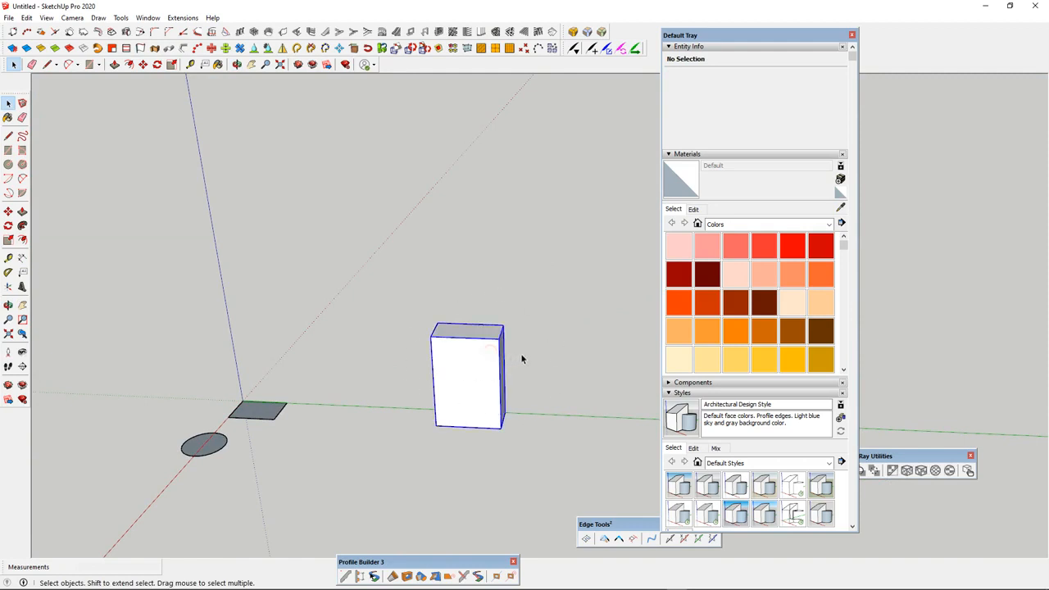
{"action": "middle_click_drag", "start_coordinate": [520, 356], "coordinate": [430, 325]}
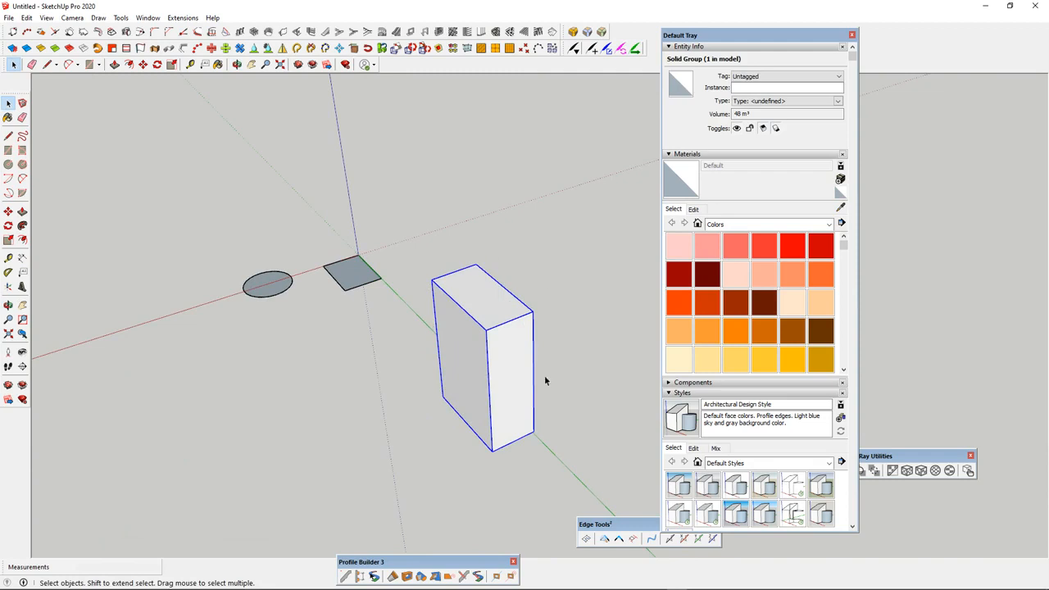
{"action": "middle_click_drag", "start_coordinate": [545, 382], "coordinate": [406, 162]}
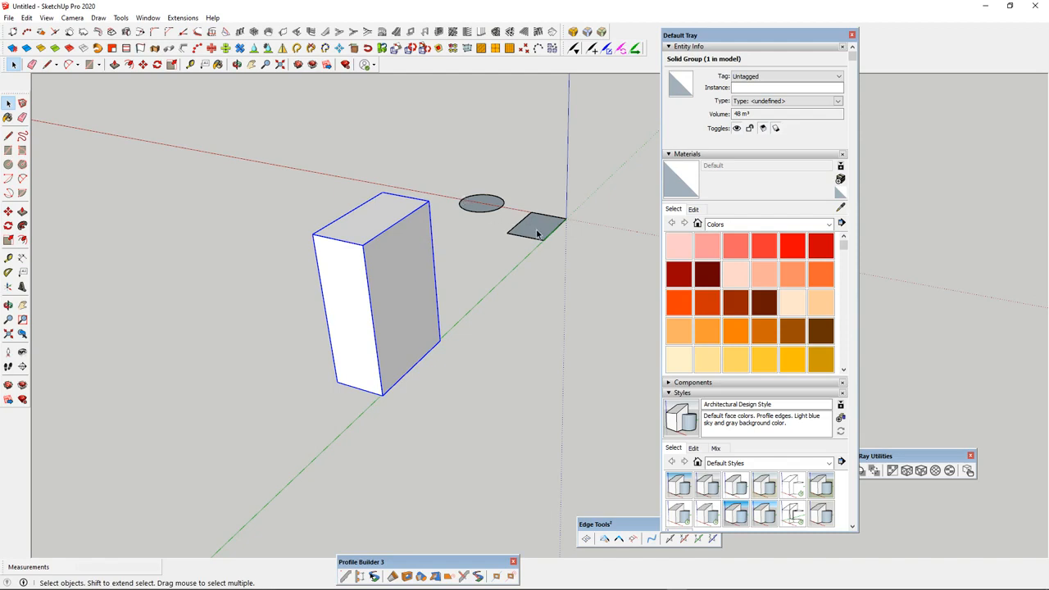
Open the selected box group for editing
{"action": "scroll", "coordinate": [382, 258], "scroll_direction": "down", "scroll_amount": 3}
{"action": "scroll", "coordinate": [382, 260], "scroll_direction": "up", "scroll_amount": 2}
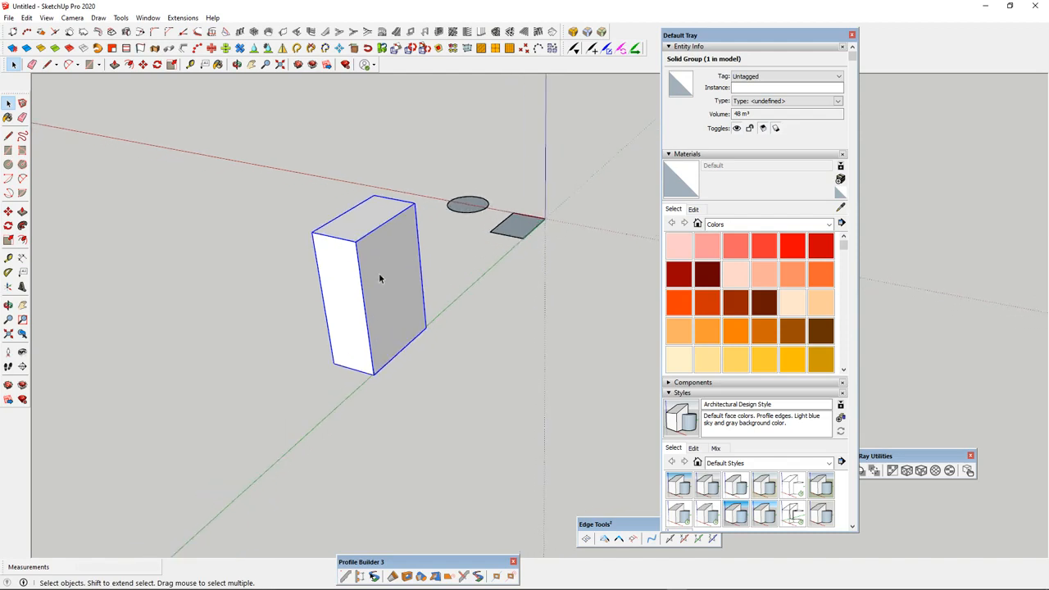
{"action": "middle_click_drag", "start_coordinate": [327, 285], "coordinate": [369, 266]}
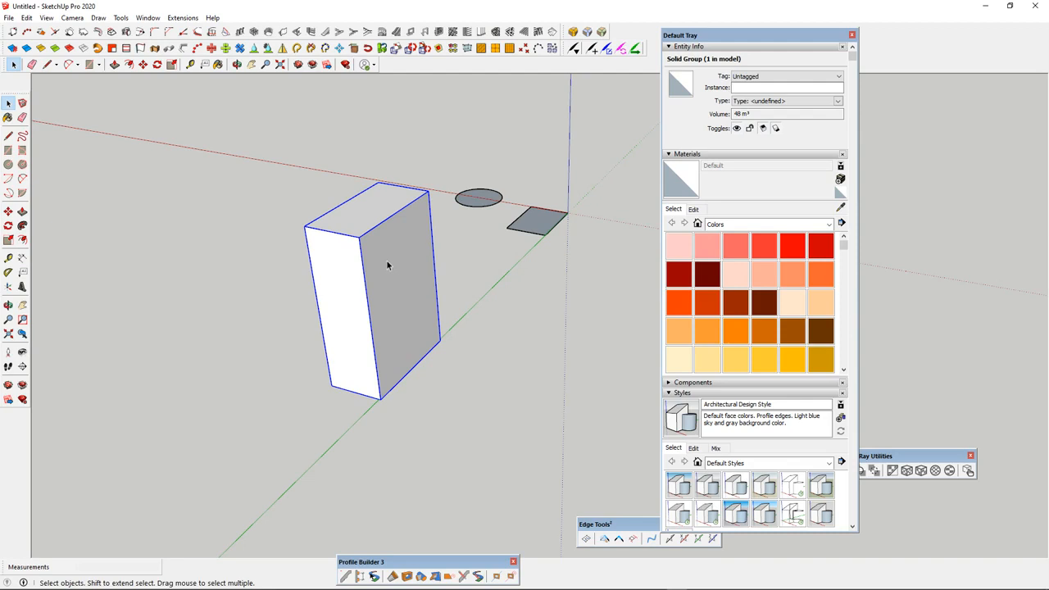
{"action": "middle_click_drag", "start_coordinate": [391, 235], "coordinate": [305, 220]}
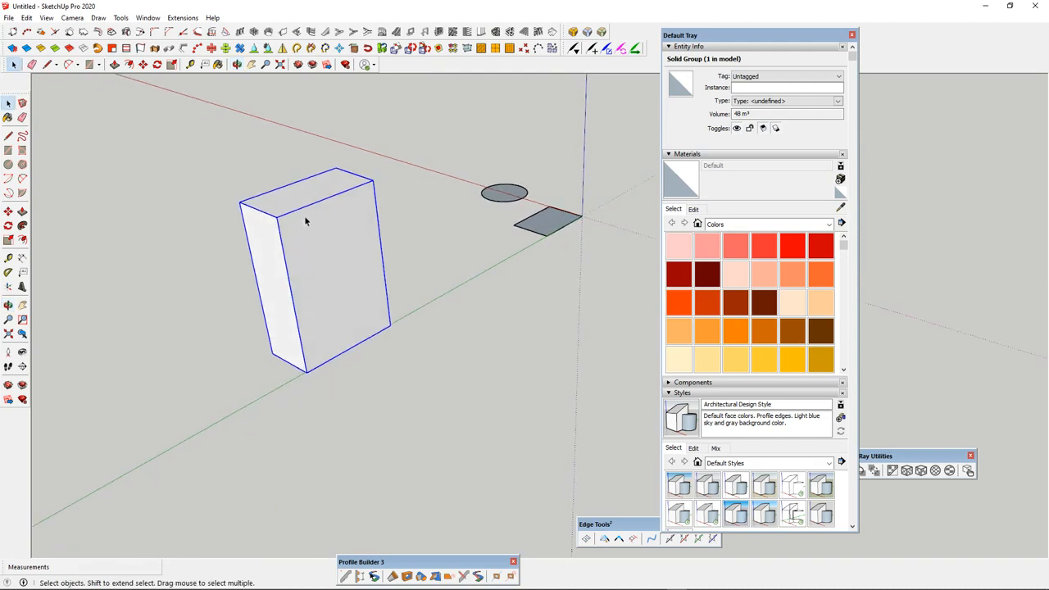
{"action": "right_click", "coordinate": [308, 227]}
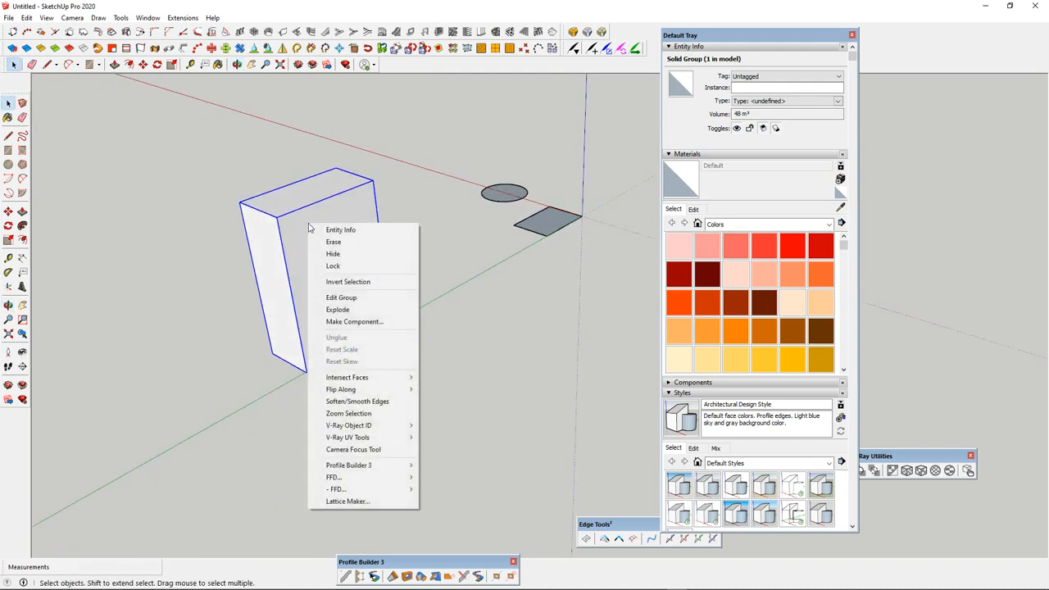
{"action": "left_click", "coordinate": [347, 299]}
Select only the narrow end face of the box inside the open group
{"action": "middle_click_drag", "start_coordinate": [335, 295], "coordinate": [462, 211]}
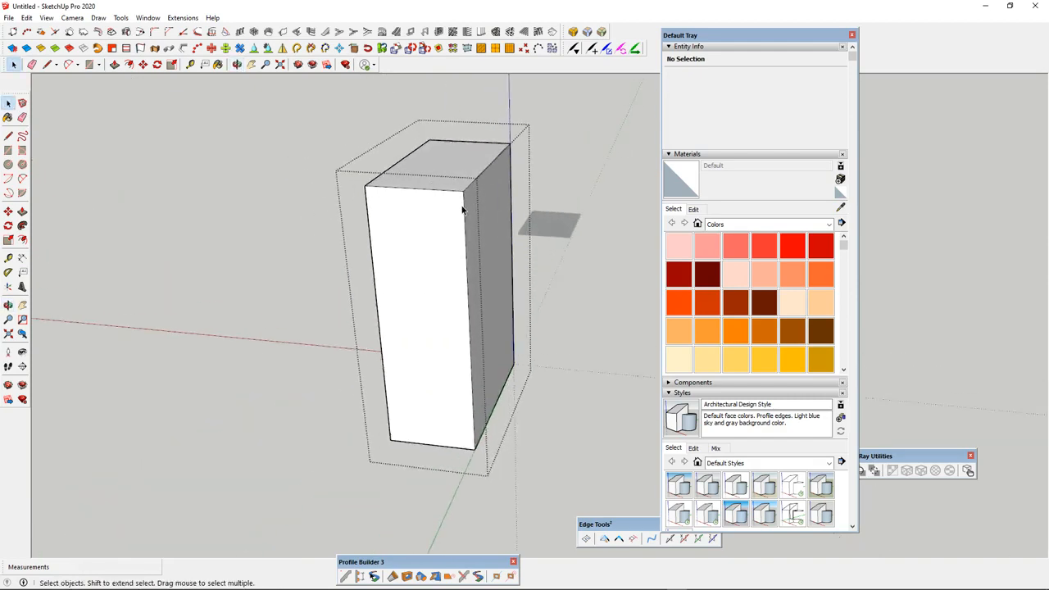
{"action": "scroll", "coordinate": [462, 210], "scroll_direction": "up", "scroll_amount": 1}
{"action": "left_click", "coordinate": [435, 215]}
{"action": "middle_click_drag", "start_coordinate": [347, 178], "coordinate": [280, 161]}
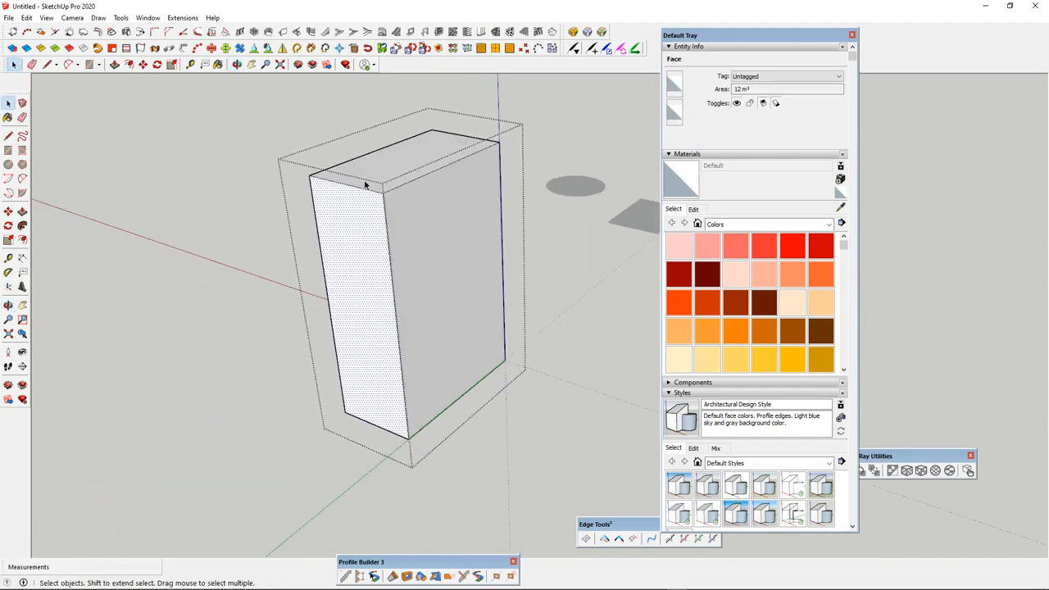
Select the box's wide side face inside the group and pull it outward about 2975 mm with Push/Pull
{"action": "middle_click_drag", "start_coordinate": [322, 384], "coordinate": [487, 246]}
{"action": "scroll", "coordinate": [481, 245], "scroll_direction": "down", "scroll_amount": 3}
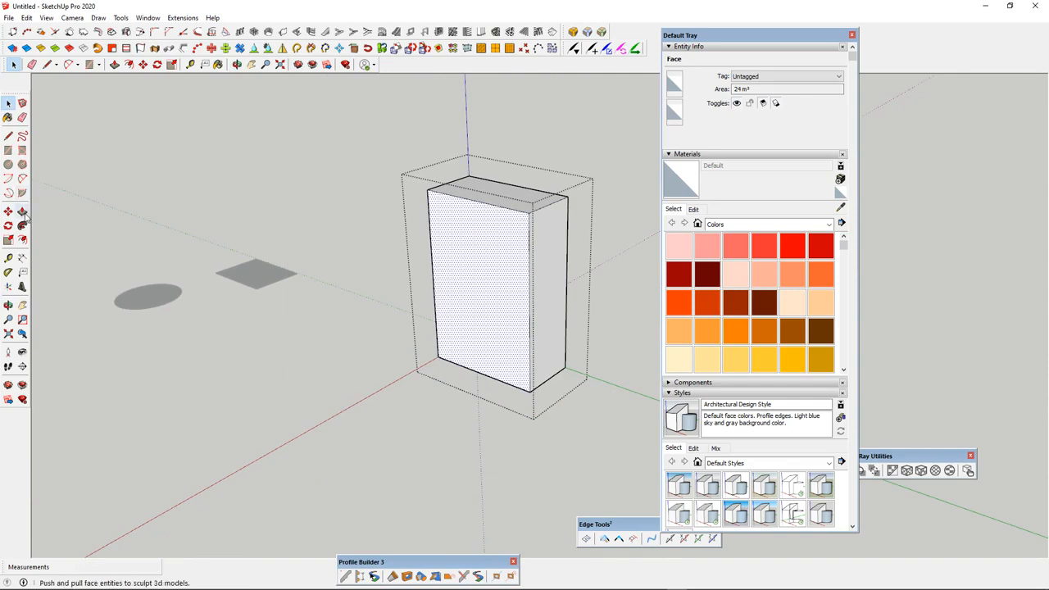
{"action": "key", "text": "XF86AudioLowerVolume"}
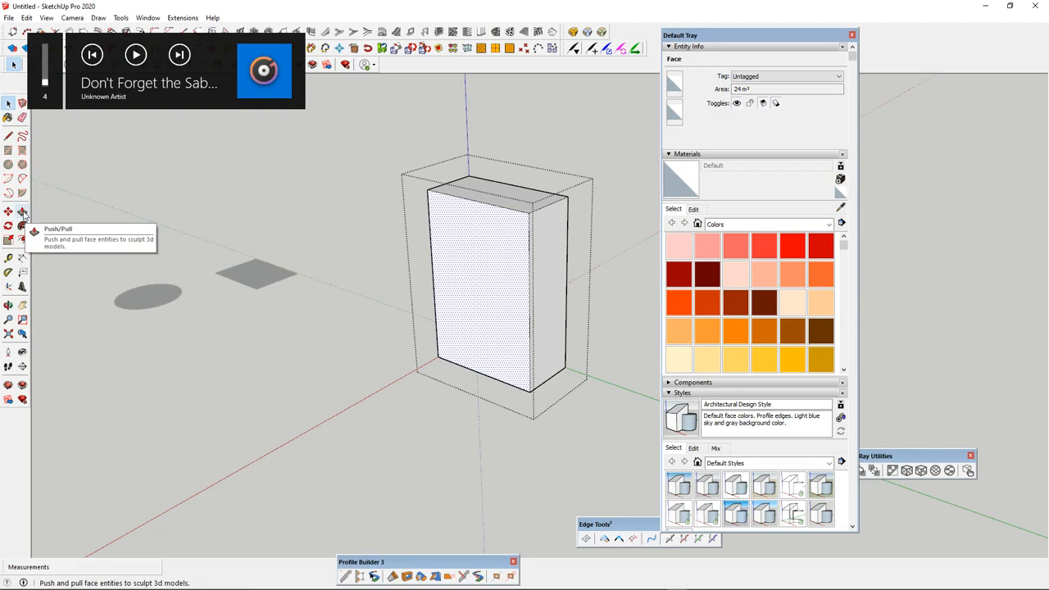
{"action": "left_click", "coordinate": [22, 211]}
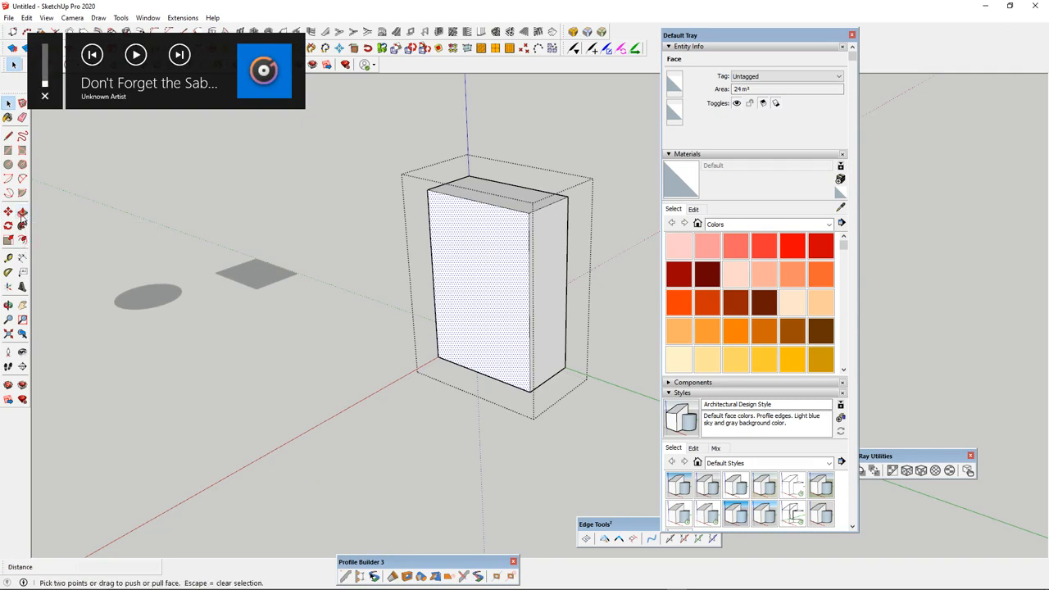
{"action": "left_click", "coordinate": [496, 292]}
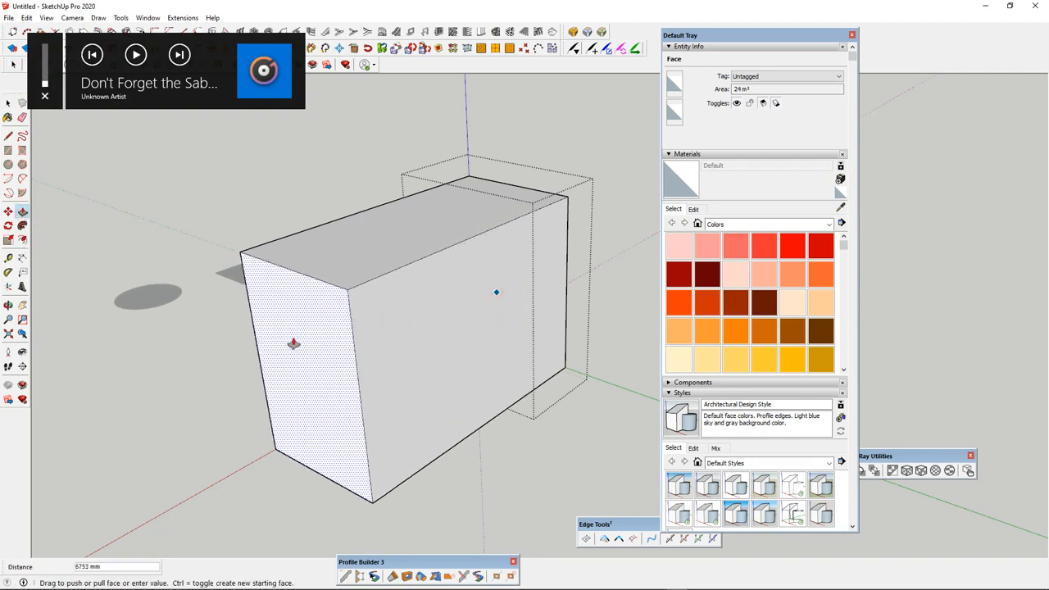
{"action": "left_click", "coordinate": [424, 318]}
{"action": "scroll", "coordinate": [536, 311], "scroll_direction": "down", "scroll_amount": 3}
{"action": "middle_click_drag", "start_coordinate": [459, 316], "coordinate": [324, 315]}
{"action": "middle_click_drag", "start_coordinate": [434, 245], "coordinate": [139, 217]}
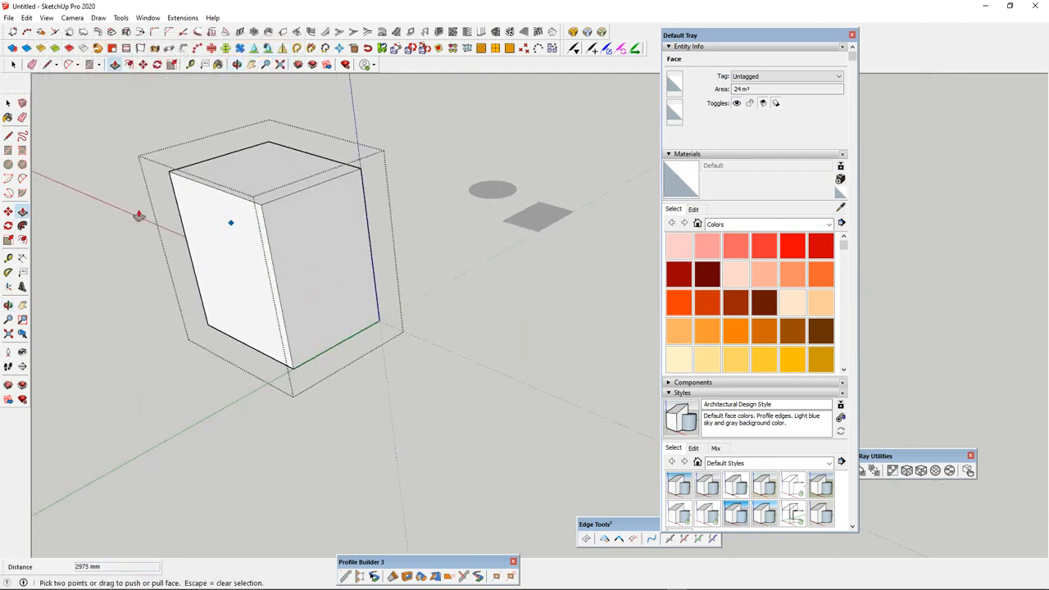
Draw a rectangle about 2585 by 2381 mm on the upper part of the box's side face next to the origin shapes
{"action": "left_click", "coordinate": [10, 150]}
{"action": "scroll", "coordinate": [328, 248], "scroll_direction": "up", "scroll_amount": 3}
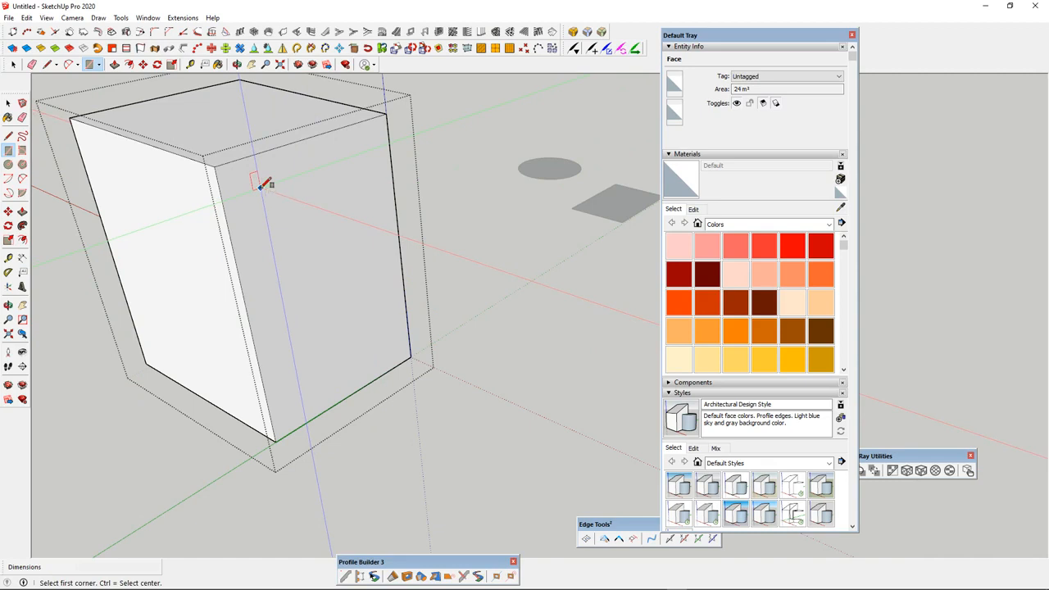
{"action": "left_click", "coordinate": [260, 188]}
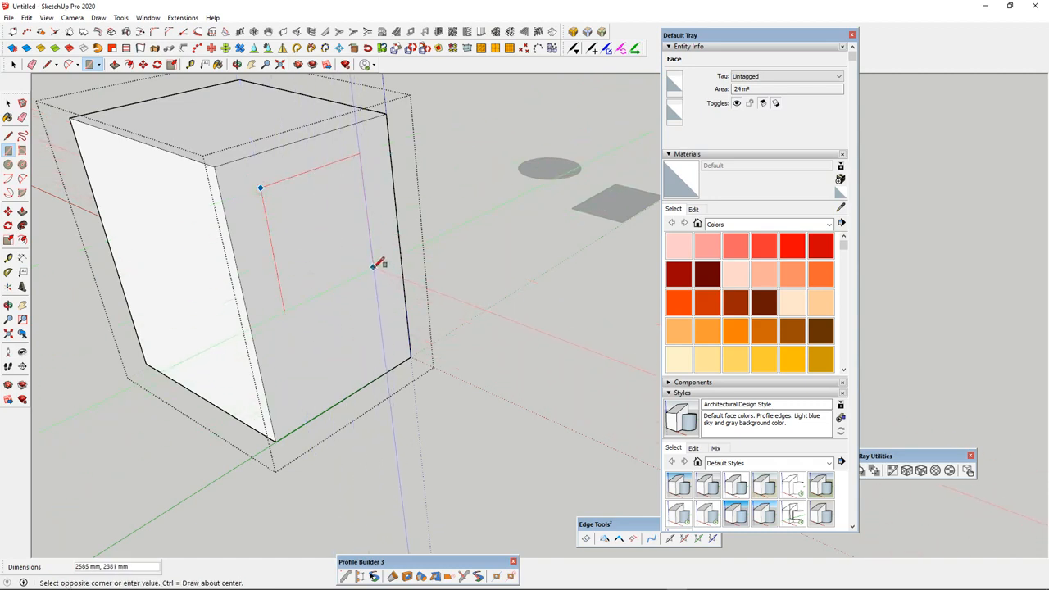
{"action": "left_click", "coordinate": [374, 267]}
{"action": "left_click", "coordinate": [8, 102]}
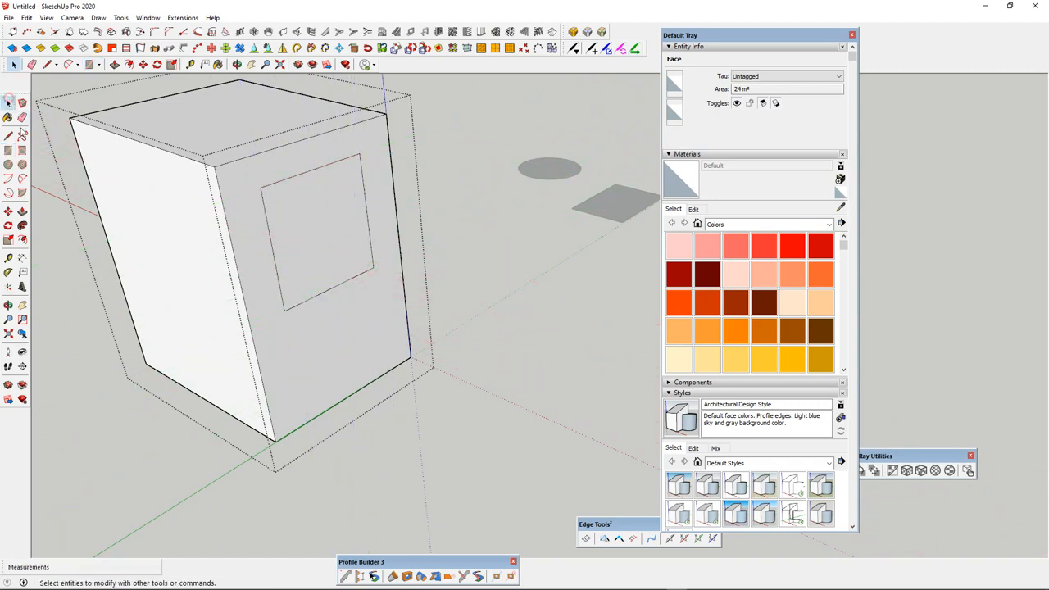
Extrude the new rectangle outward about 3489 mm from the side face with Push/Pull
{"action": "left_click", "coordinate": [23, 212]}
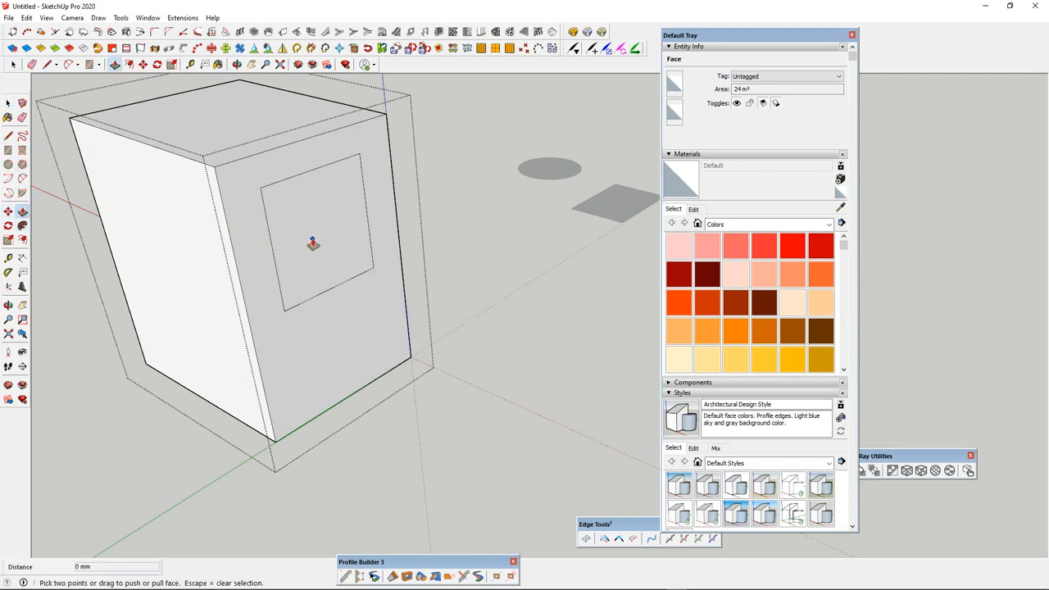
{"action": "left_click", "coordinate": [310, 238]}
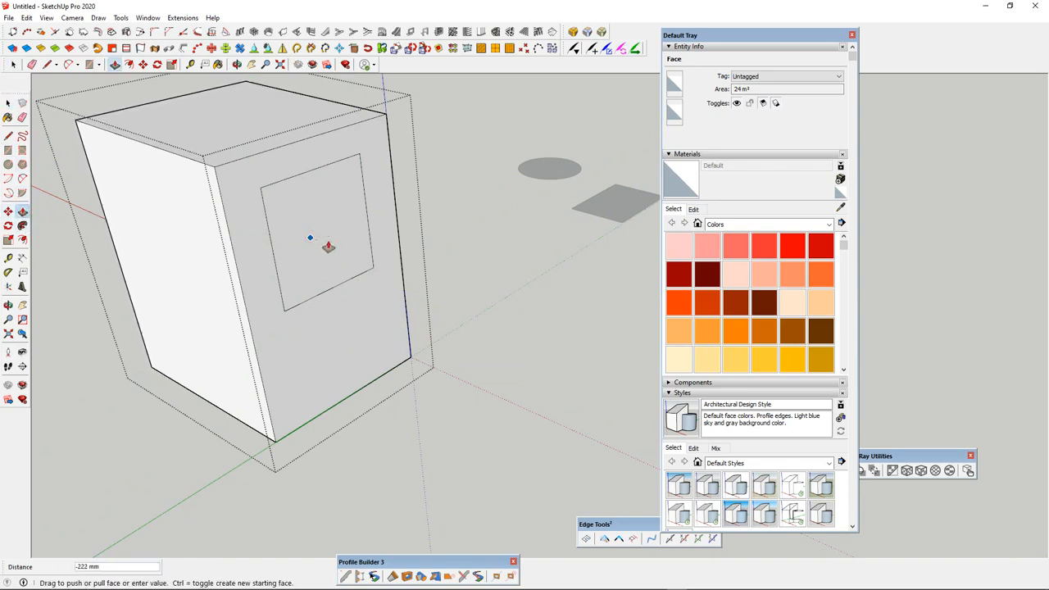
{"action": "key", "text": "Escape"}
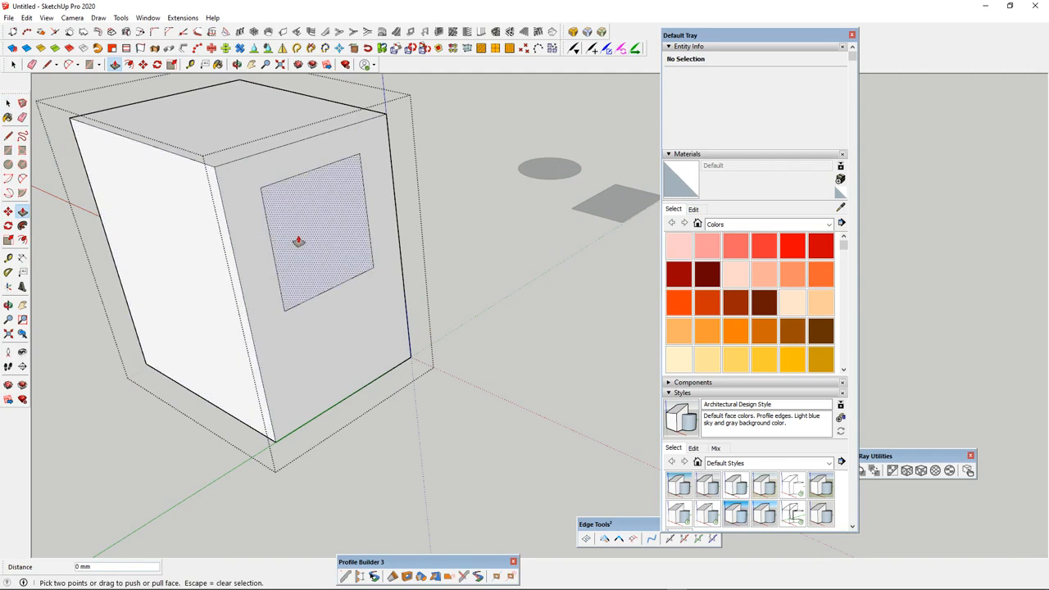
{"action": "left_click", "coordinate": [298, 238]}
{"action": "left_click", "coordinate": [431, 281]}
{"action": "middle_click_drag", "start_coordinate": [431, 281], "coordinate": [332, 225]}
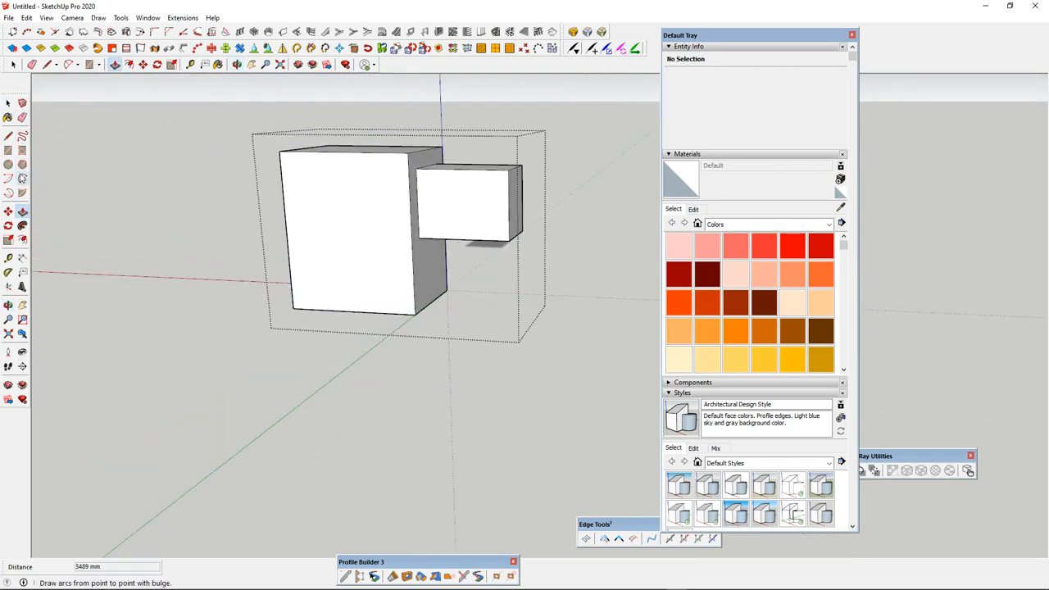
Draw an upright rectangle about 2752 by 1550 mm in the middle of the box's adjacent large face
{"action": "left_click", "coordinate": [9, 150]}
{"action": "scroll", "coordinate": [333, 227], "scroll_direction": "up", "scroll_amount": 2}
{"action": "left_click", "coordinate": [358, 173]}
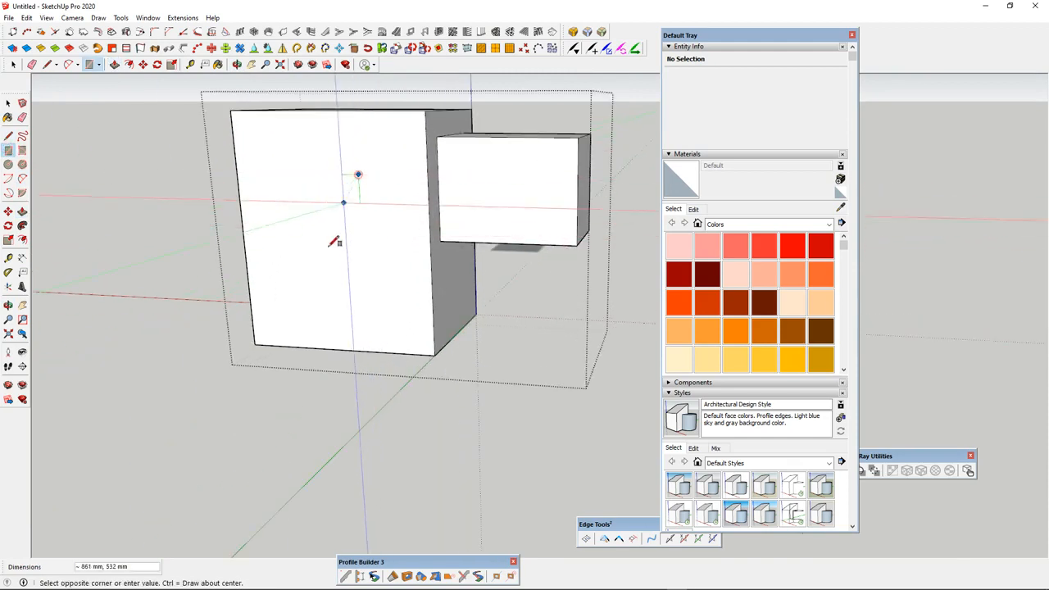
{"action": "left_click", "coordinate": [308, 282]}
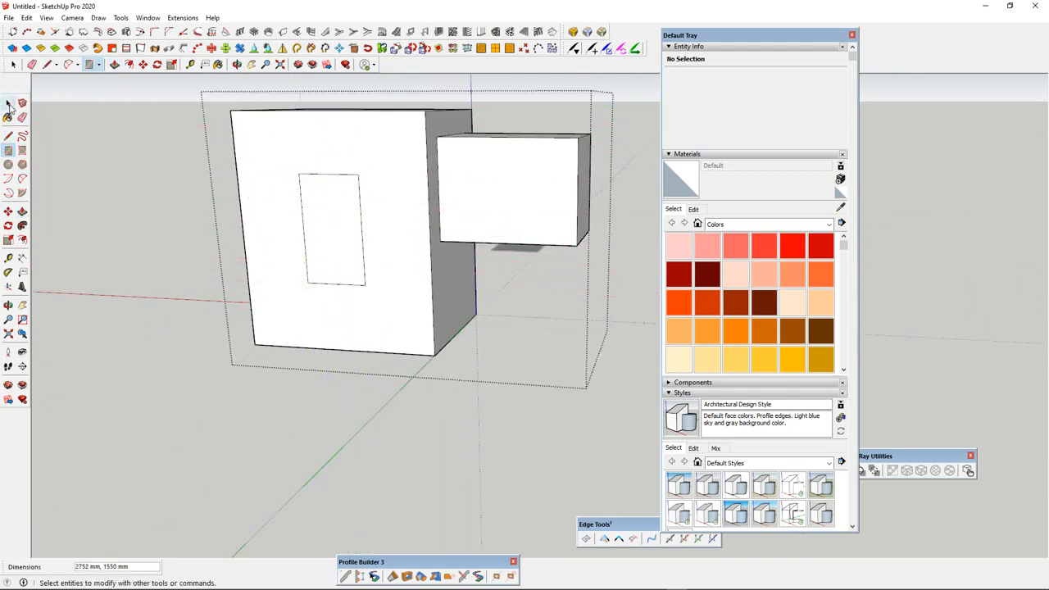
{"action": "key", "text": "space"}
Select the upright rectangle's face and extrude it outward about 1279 mm with Push/Pull
{"action": "left_click", "coordinate": [313, 239]}
{"action": "middle_click_drag", "start_coordinate": [313, 239], "coordinate": [210, 283]}
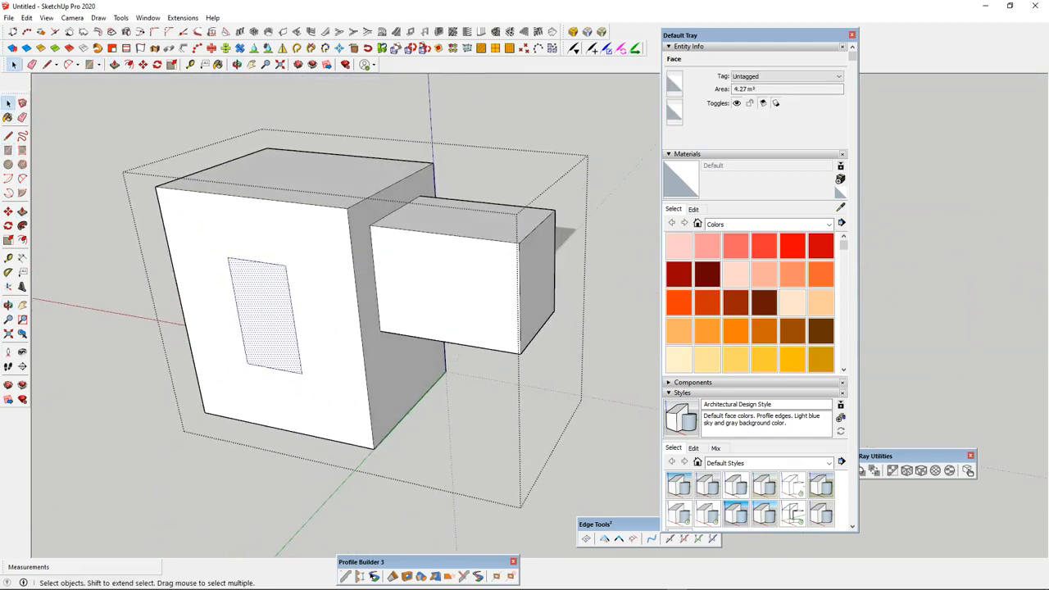
{"action": "left_click", "coordinate": [22, 210]}
{"action": "left_click", "coordinate": [281, 320]}
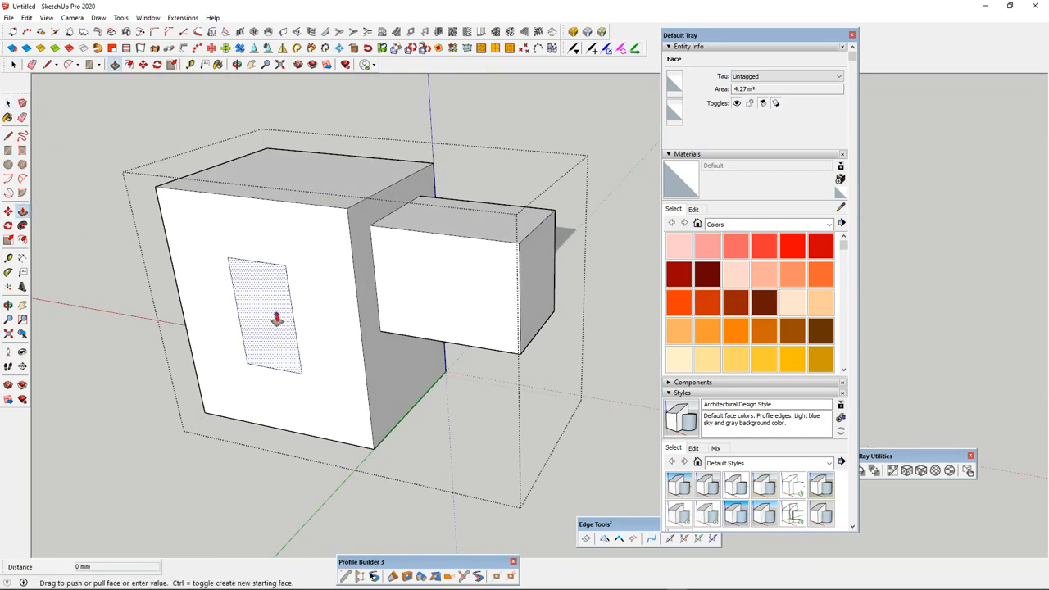
{"action": "left_click", "coordinate": [248, 359]}
{"action": "scroll", "coordinate": [369, 319], "scroll_direction": "down", "scroll_amount": 3}
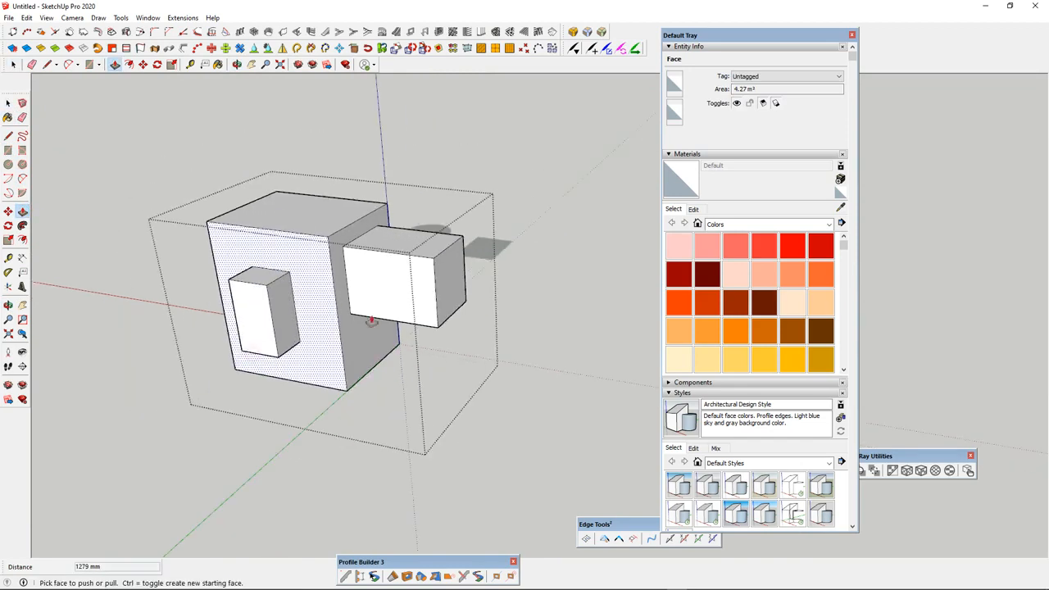
{"action": "middle_click_drag", "start_coordinate": [370, 319], "coordinate": [262, 286]}
{"action": "scroll", "coordinate": [344, 218], "scroll_direction": "down", "scroll_amount": 1}
Close the group, reopen it with all its faces and edges selected, and exit it again
{"action": "key", "text": "space"}
{"action": "left_click", "coordinate": [347, 217]}
{"action": "scroll", "coordinate": [303, 185], "scroll_direction": "up", "scroll_amount": 2}
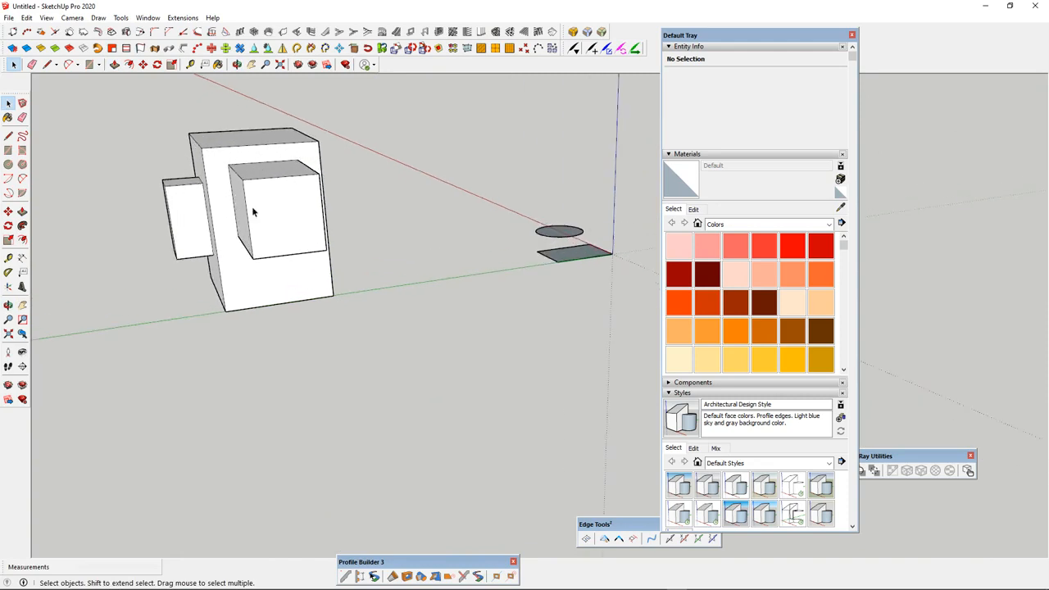
{"action": "triple_click", "coordinate": [266, 197]}
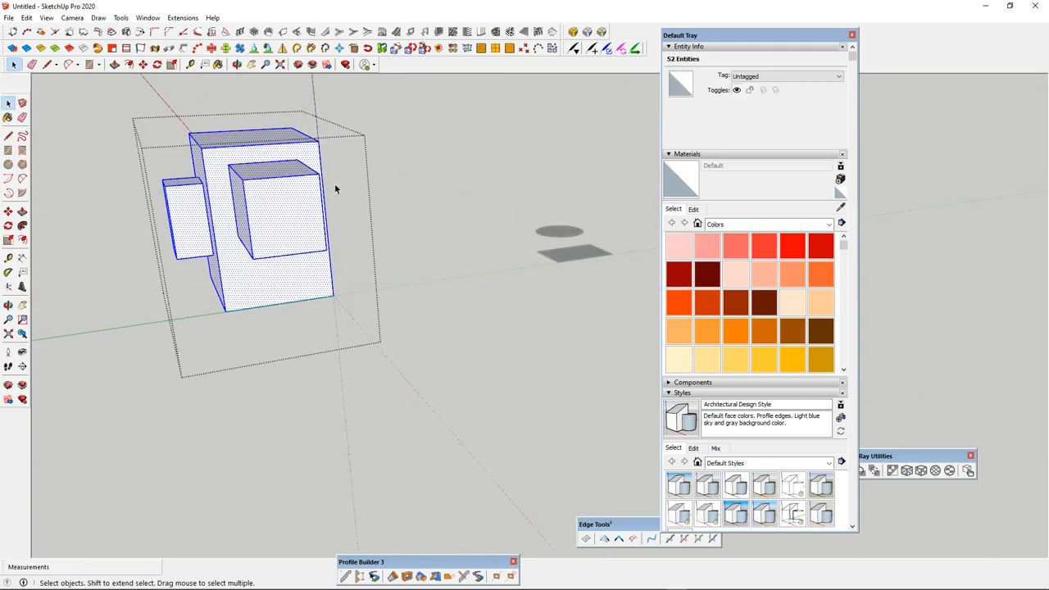
{"action": "left_click", "coordinate": [447, 141]}
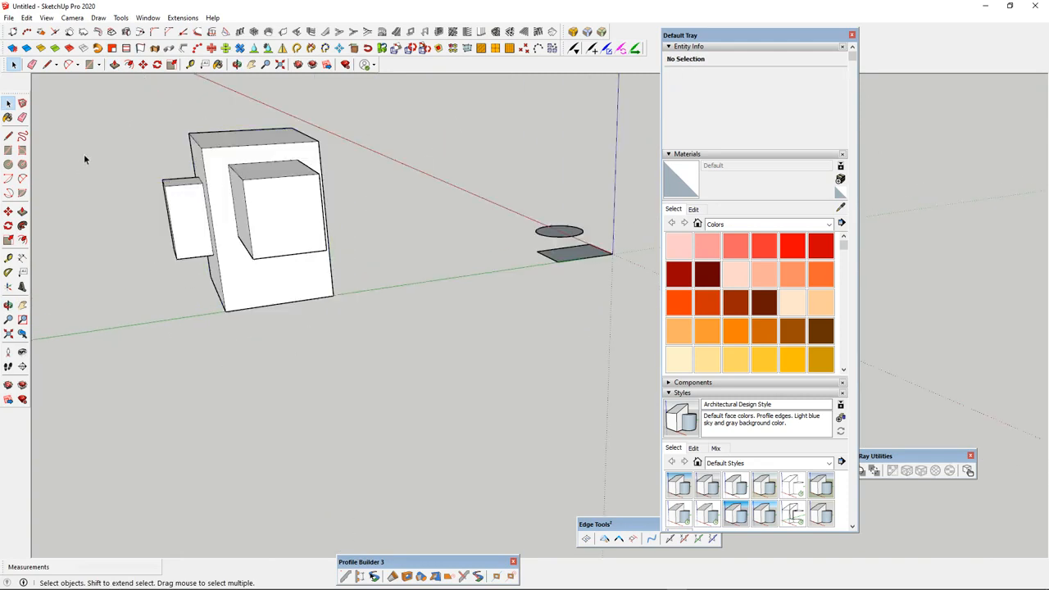
Select the extended box group as a single object and examine it from several angles and distances
{"action": "left_click", "coordinate": [263, 221]}
{"action": "middle_click_drag", "start_coordinate": [321, 253], "coordinate": [124, 246]}
{"action": "scroll", "coordinate": [368, 300], "scroll_direction": "down", "scroll_amount": 3}
{"action": "scroll", "coordinate": [294, 175], "scroll_direction": "up", "scroll_amount": 5}
{"action": "mouse_move", "coordinate": [419, 228]}
{"action": "middle_mouse_down"}
{"action": "mouse_move", "coordinate": [268, 292]}
{"action": "mouse_move", "coordinate": [408, 250]}
{"action": "mouse_move", "coordinate": [362, 260]}
{"action": "mouse_move", "coordinate": [434, 261]}
{"action": "middle_mouse_up"}
{"action": "scroll", "coordinate": [261, 270], "scroll_direction": "down", "scroll_amount": 5}
{"action": "scroll", "coordinate": [251, 248], "scroll_direction": "up", "scroll_amount": 3}
{"action": "scroll", "coordinate": [393, 251], "scroll_direction": "down", "scroll_amount": 5}
{"action": "scroll", "coordinate": [358, 275], "scroll_direction": "up", "scroll_amount": 4}
{"action": "scroll", "coordinate": [419, 260], "scroll_direction": "down", "scroll_amount": 3}
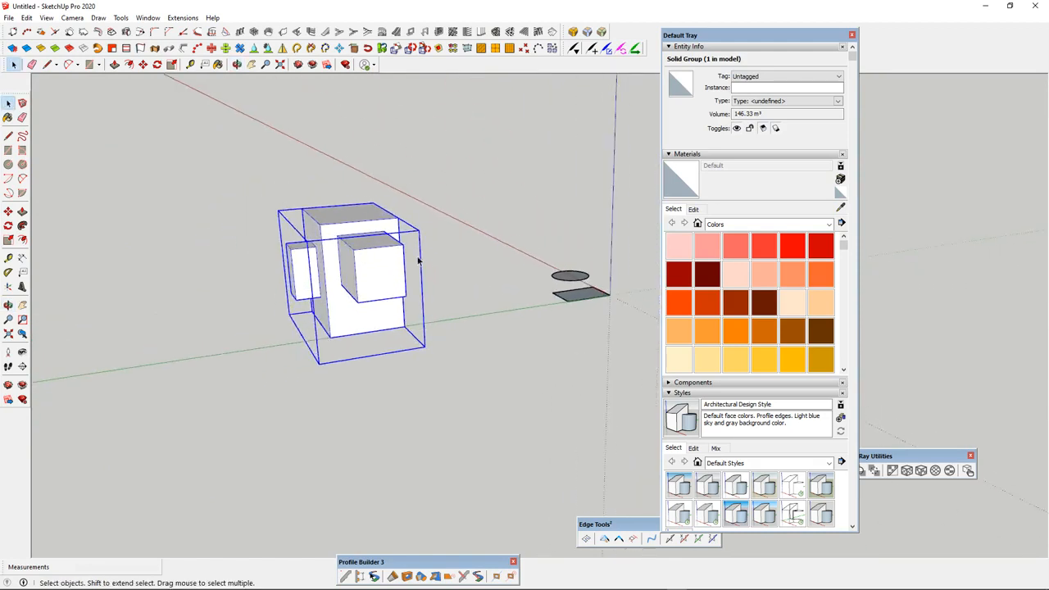
{"action": "scroll", "coordinate": [414, 279], "scroll_direction": "up", "scroll_amount": 3}
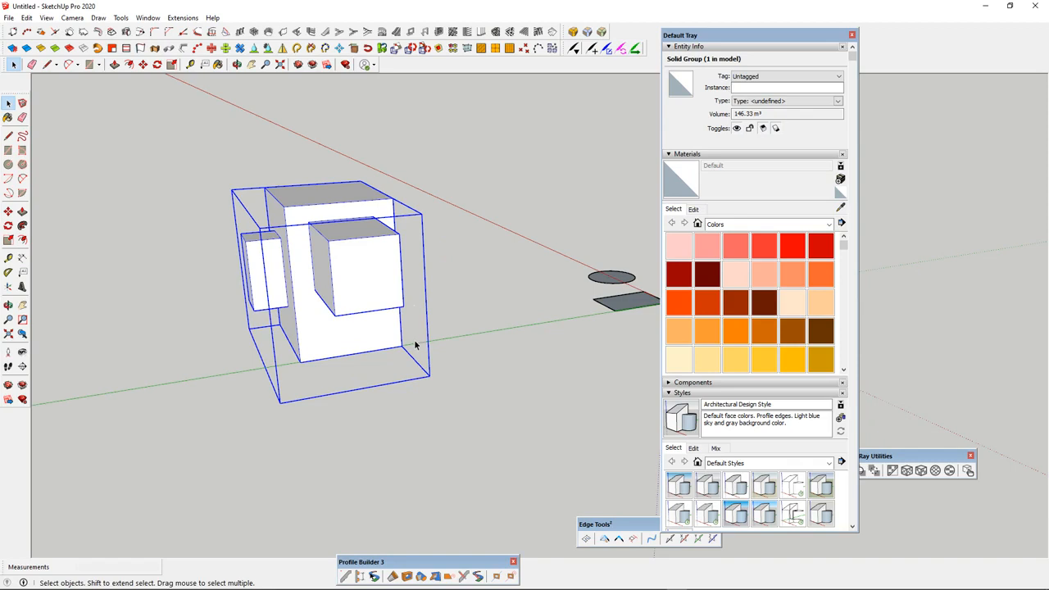
{"action": "middle_click_drag", "start_coordinate": [415, 345], "coordinate": [417, 313]}
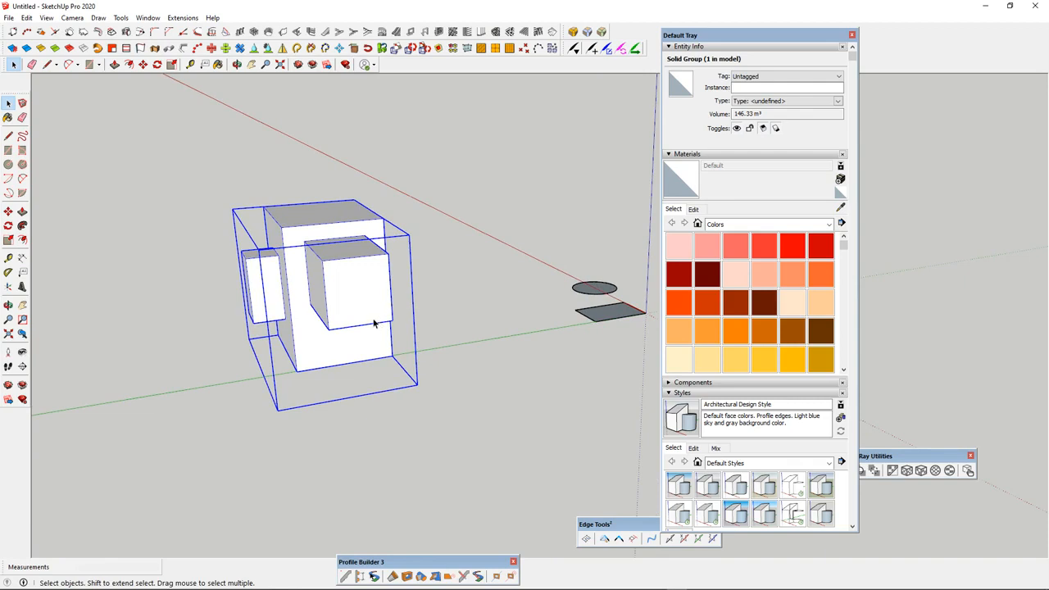
{"action": "middle_click_drag", "start_coordinate": [373, 324], "coordinate": [356, 286]}
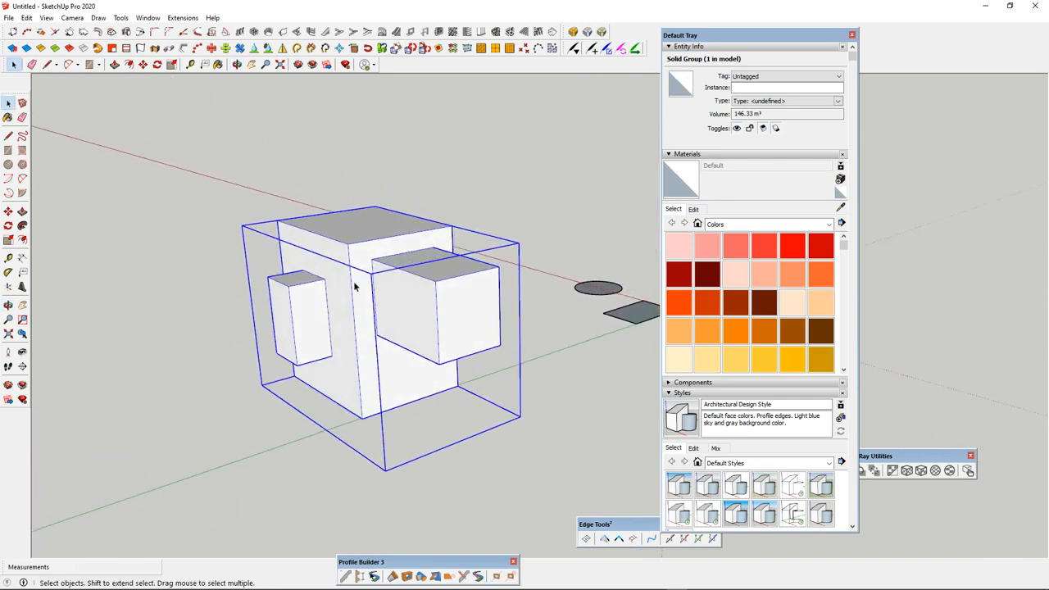
{"action": "scroll", "coordinate": [355, 283], "scroll_direction": "down", "scroll_amount": 2}
{"action": "scroll", "coordinate": [355, 277], "scroll_direction": "up", "scroll_amount": 1}
{"action": "scroll", "coordinate": [356, 277], "scroll_direction": "up", "scroll_amount": 1}
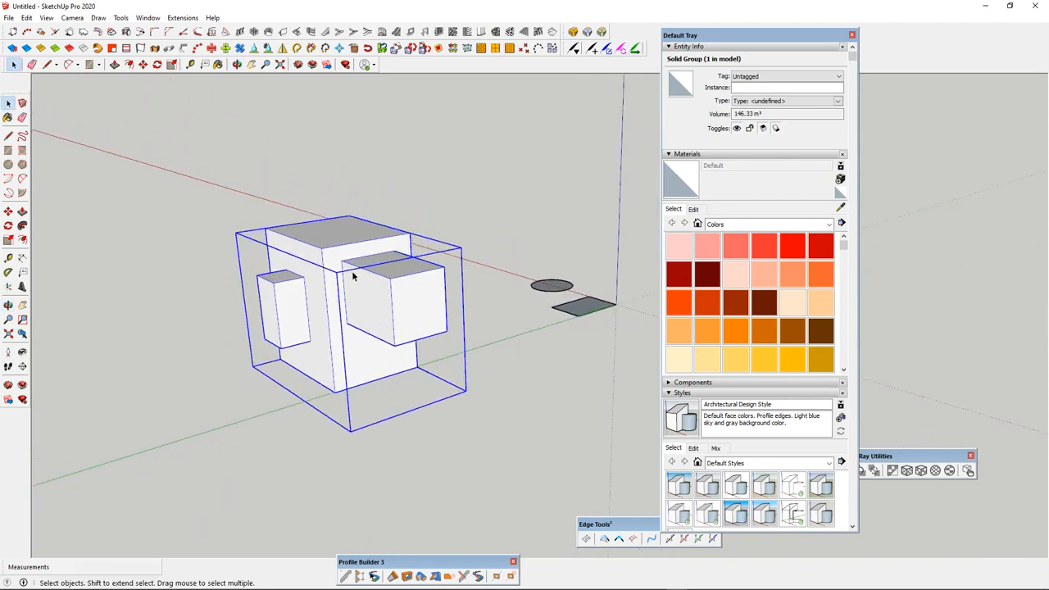
{"action": "scroll", "coordinate": [348, 276], "scroll_direction": "down", "scroll_amount": 2}
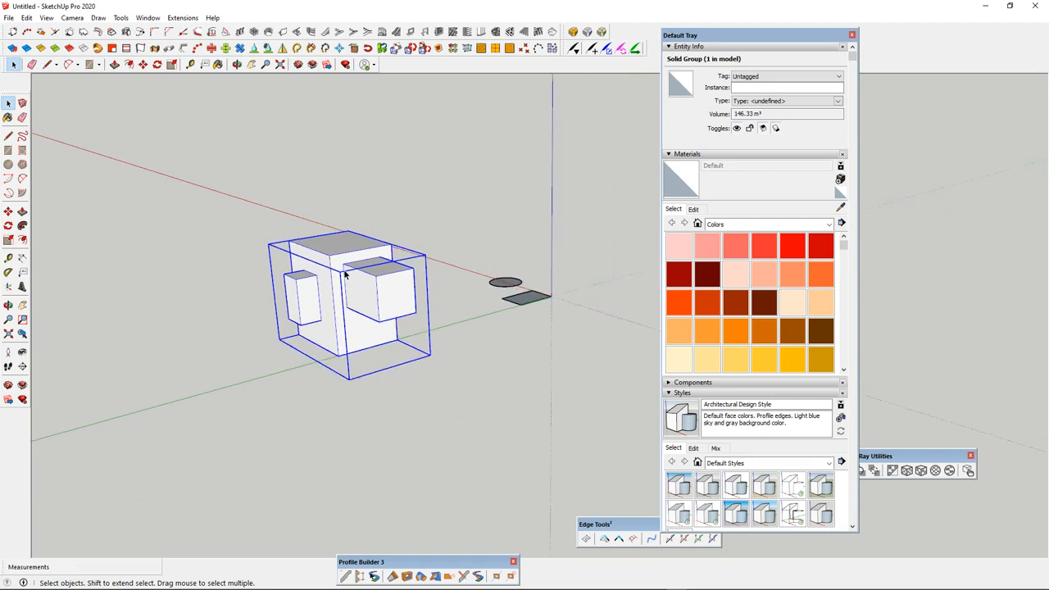
{"action": "scroll", "coordinate": [360, 277], "scroll_direction": "up", "scroll_amount": 2}
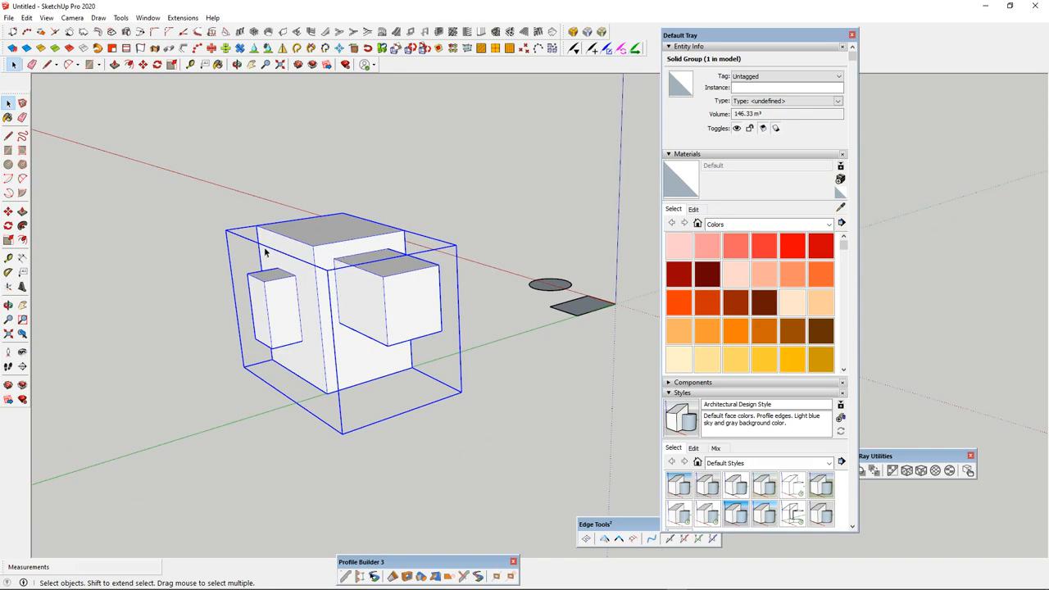
Try to move the box group straight up along the blue axis from its lower front corner
{"action": "left_click", "coordinate": [8, 211]}
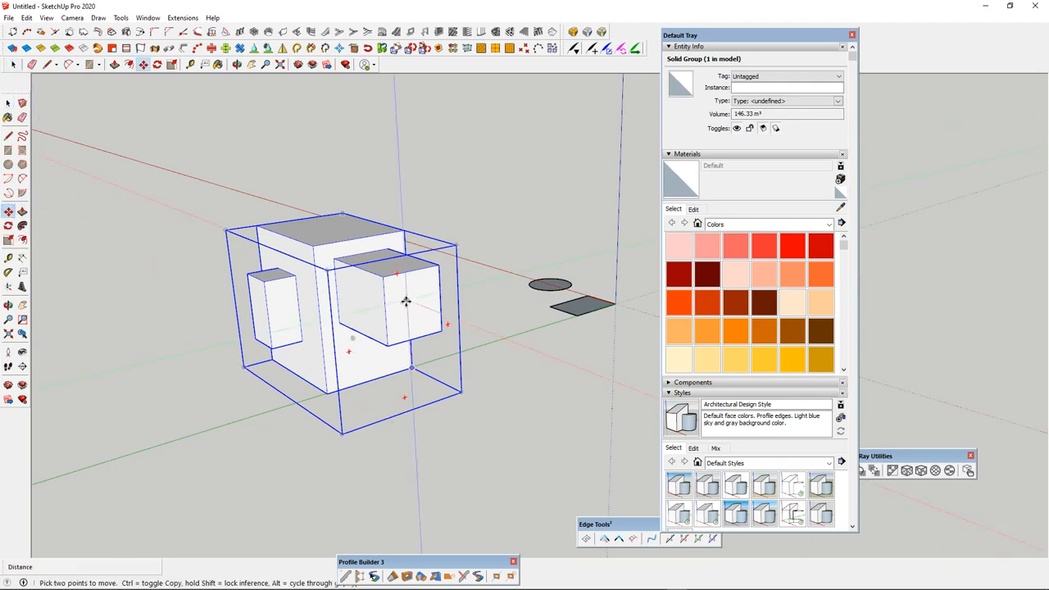
{"action": "scroll", "coordinate": [405, 300], "scroll_direction": "down", "scroll_amount": 2}
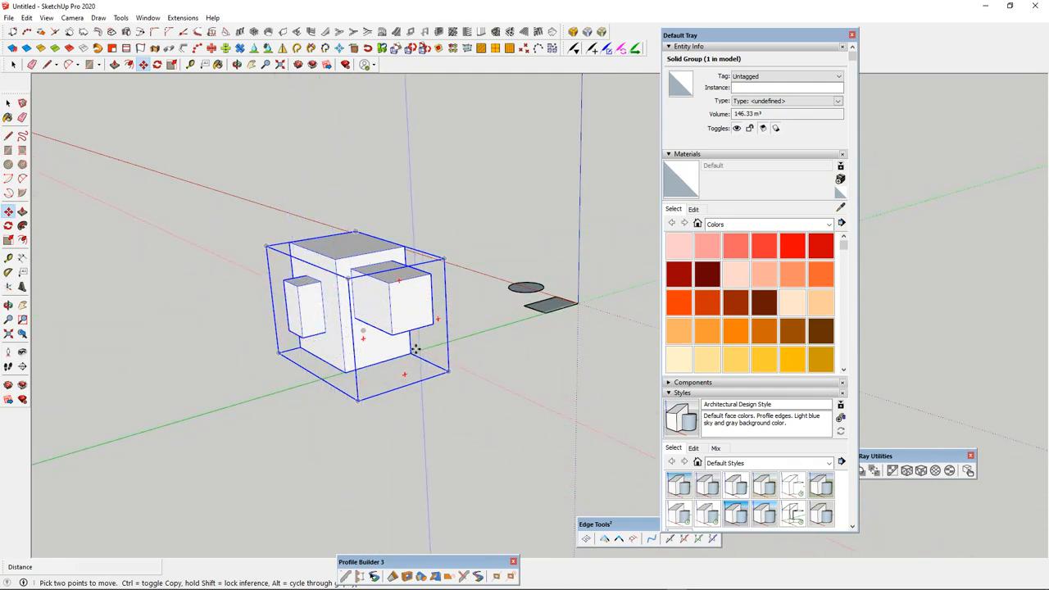
{"action": "middle_click_drag", "start_coordinate": [403, 365], "coordinate": [361, 373]}
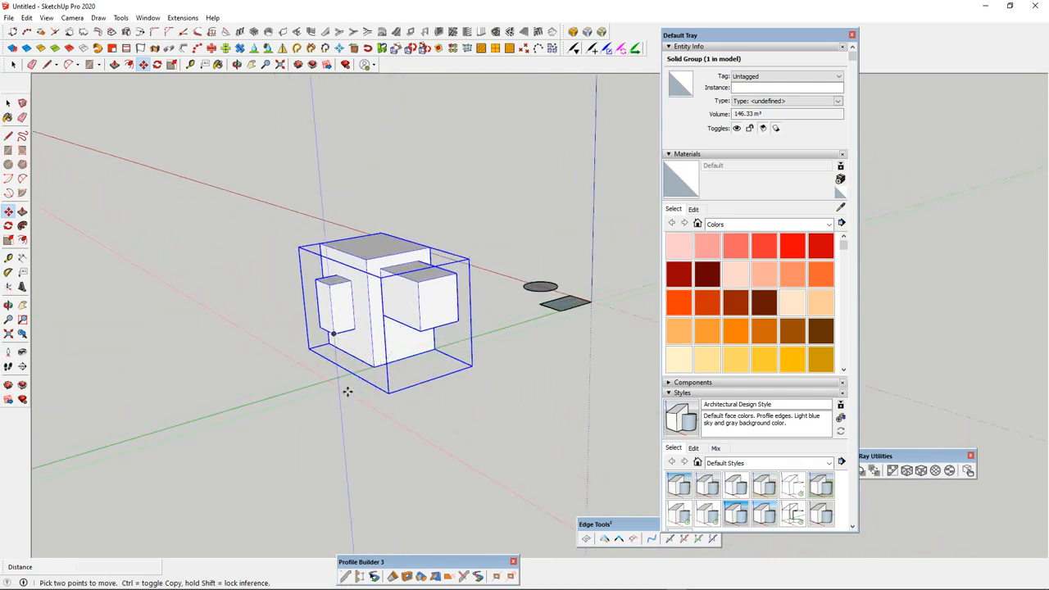
{"action": "scroll", "coordinate": [347, 391], "scroll_direction": "up", "scroll_amount": 2}
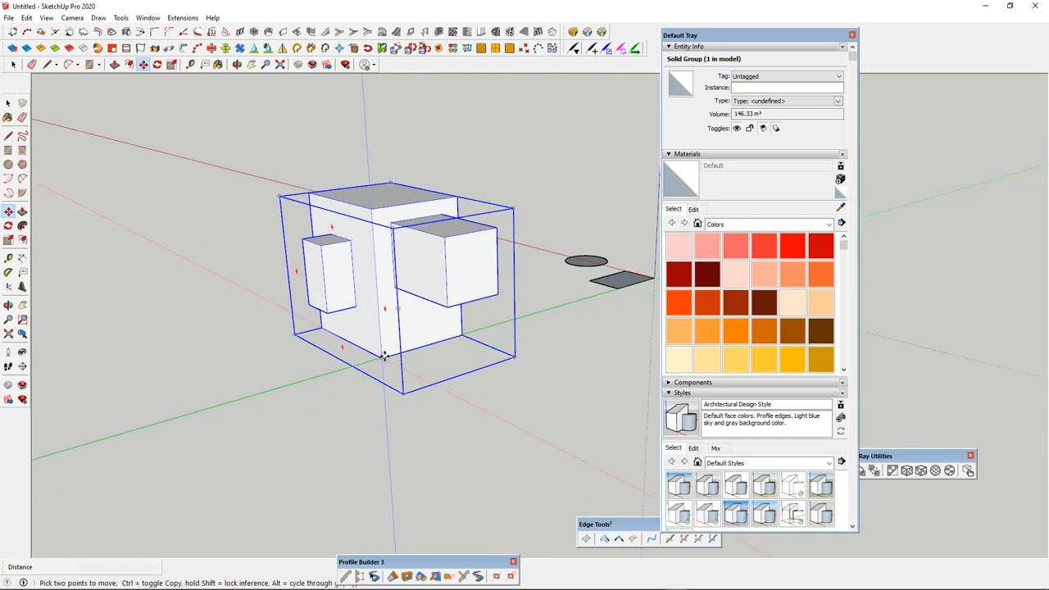
{"action": "left_click", "coordinate": [377, 350]}
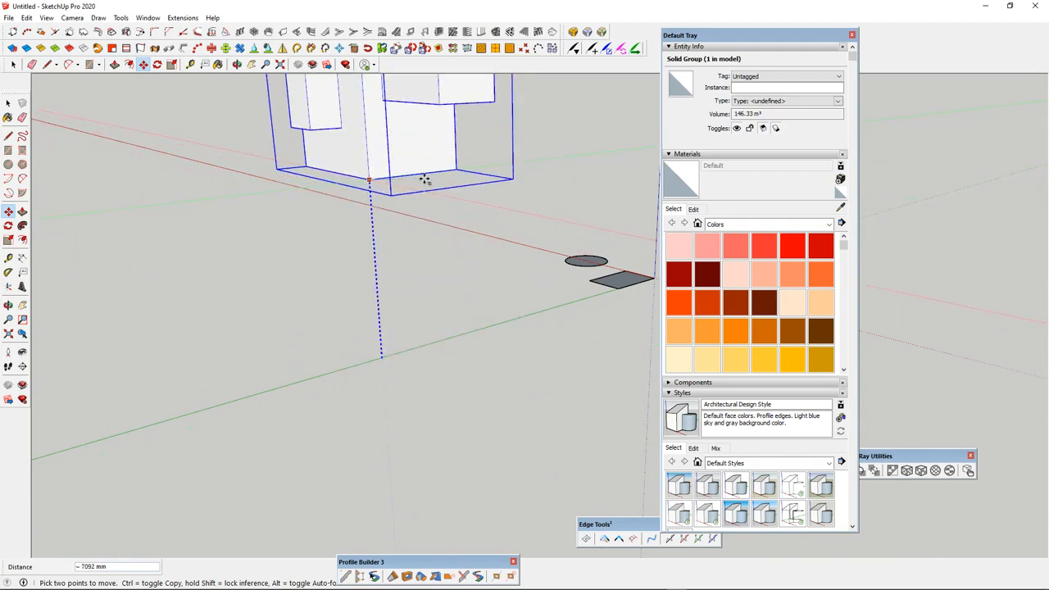
{"action": "key", "text": "Escape"}
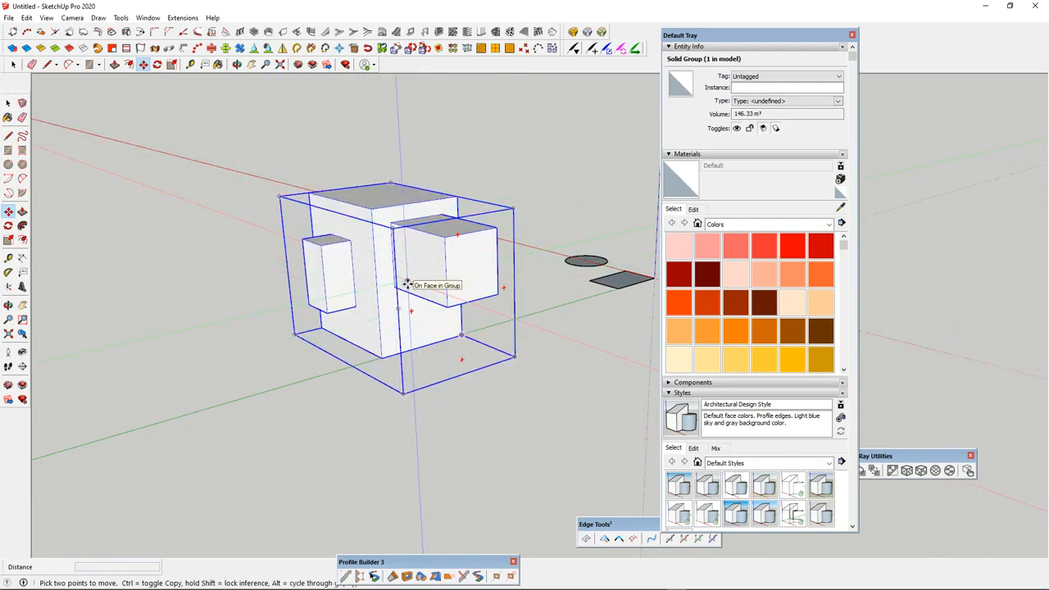
Try moving the box group from the same corner with the direction locked alternately to the red and green axes
{"action": "left_click", "coordinate": [382, 355]}
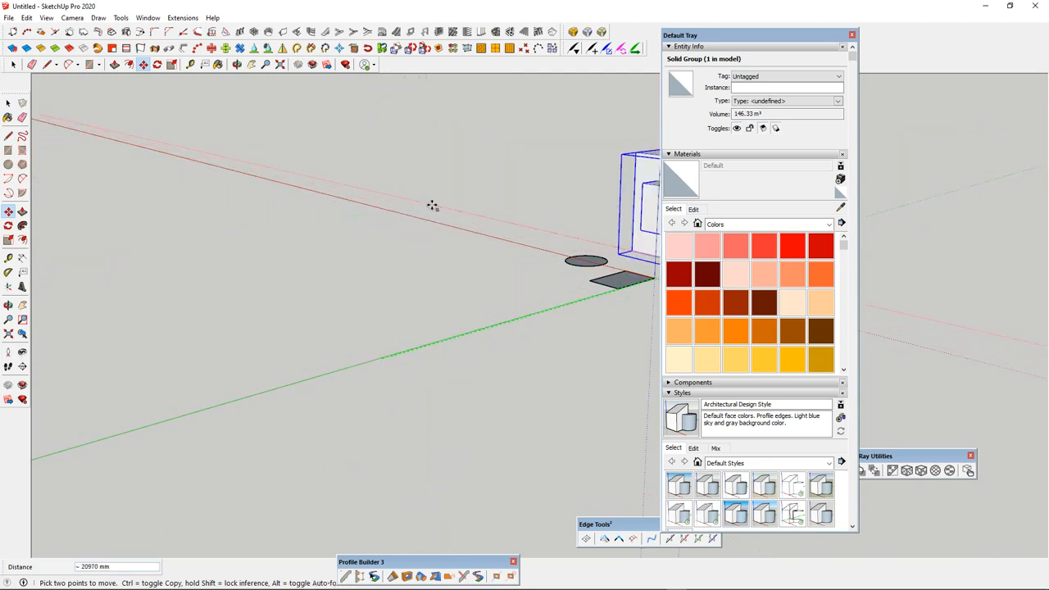
{"action": "key", "text": "Right"}
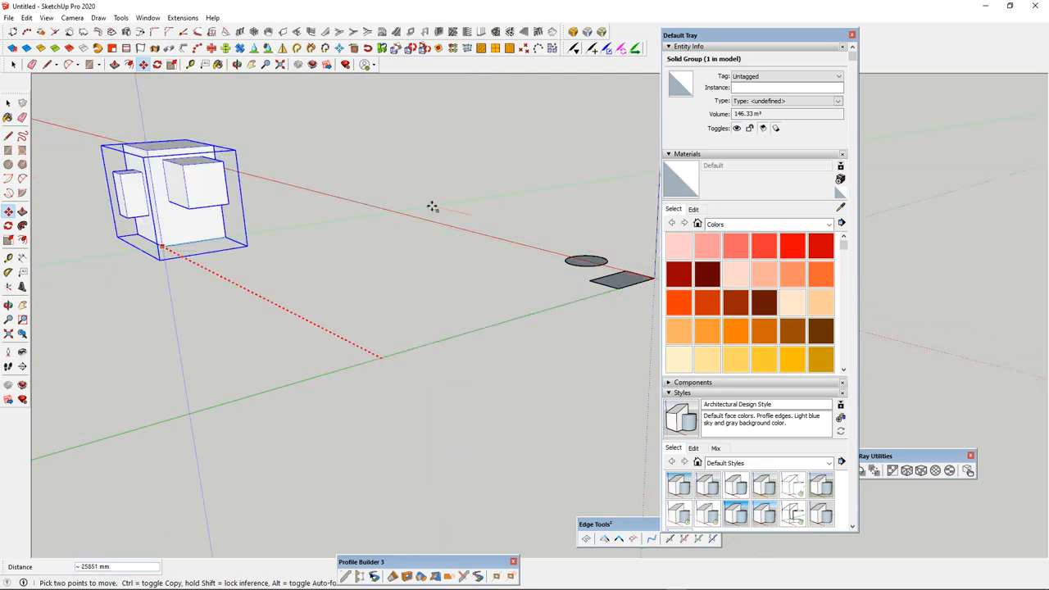
{"action": "key", "text": "Up"}
{"action": "key", "text": "Right"}
{"action": "key", "text": "Left"}
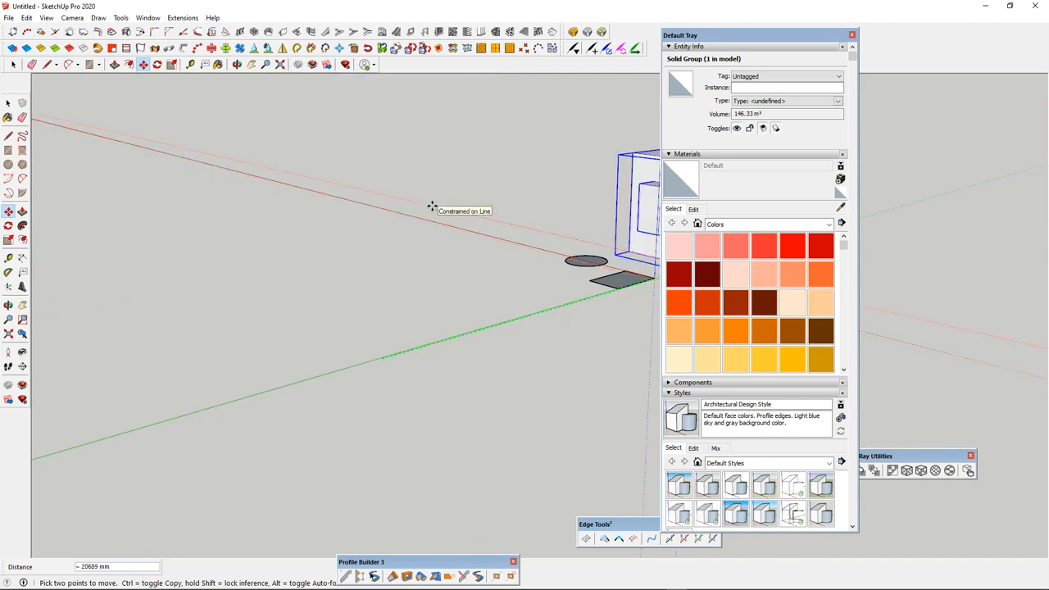
{"action": "key", "text": "Left"}
{"action": "key", "text": "Right"}
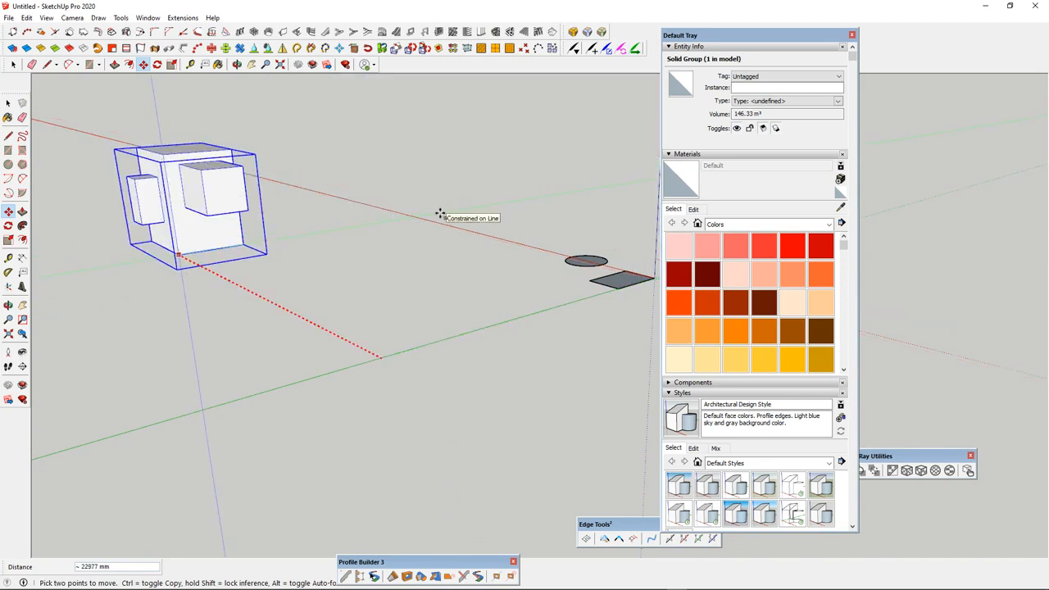
{"action": "key", "text": "Left"}
{"action": "key", "text": "Escape"}
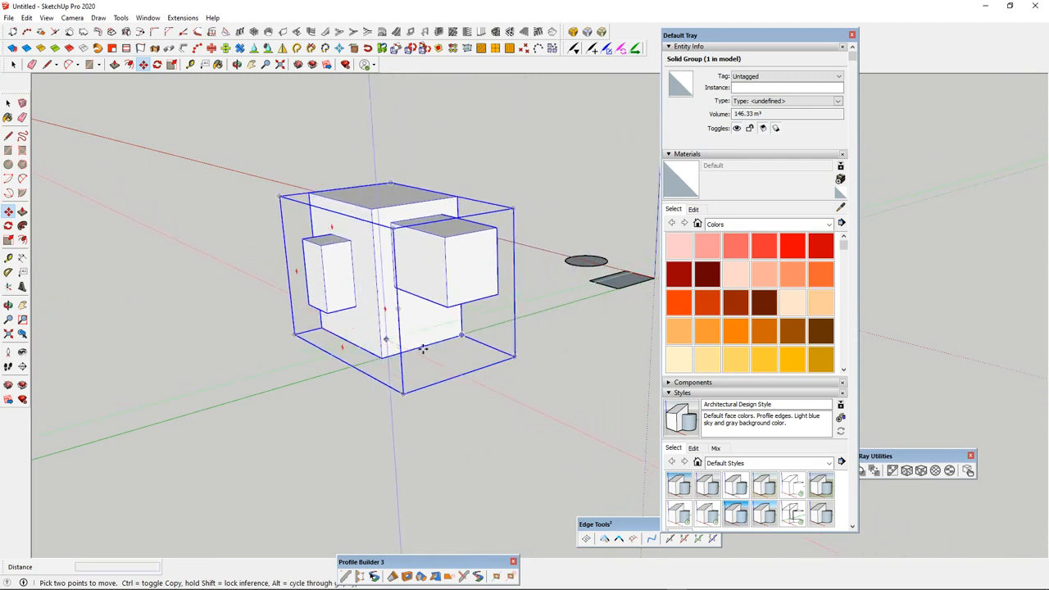
Move the box group 2000 mm along the green axis, away from the origin, from its lower front corner
{"action": "left_click", "coordinate": [364, 354]}
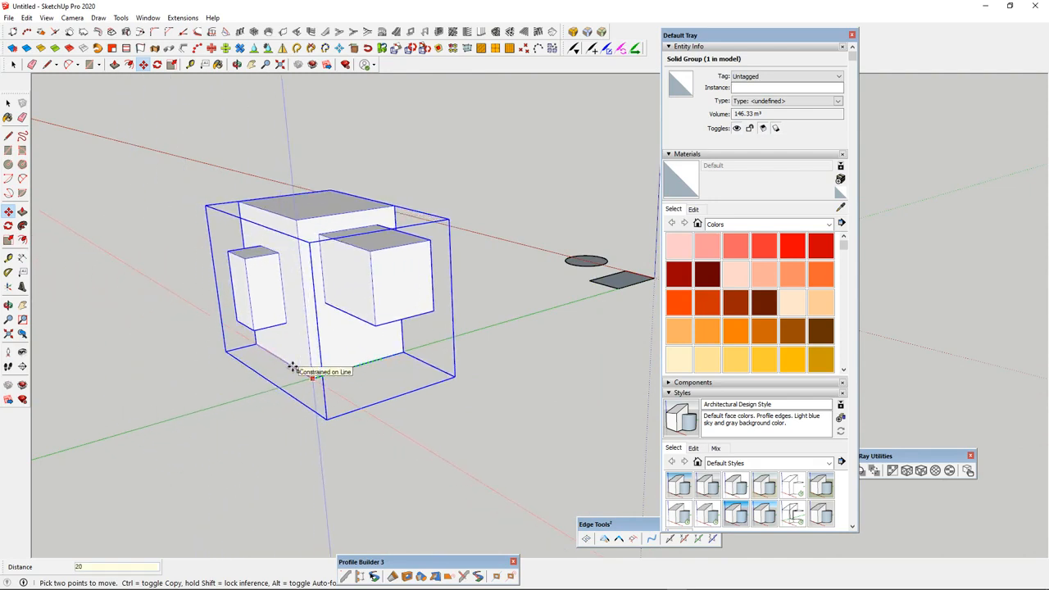
{"action": "key", "text": "Return"}
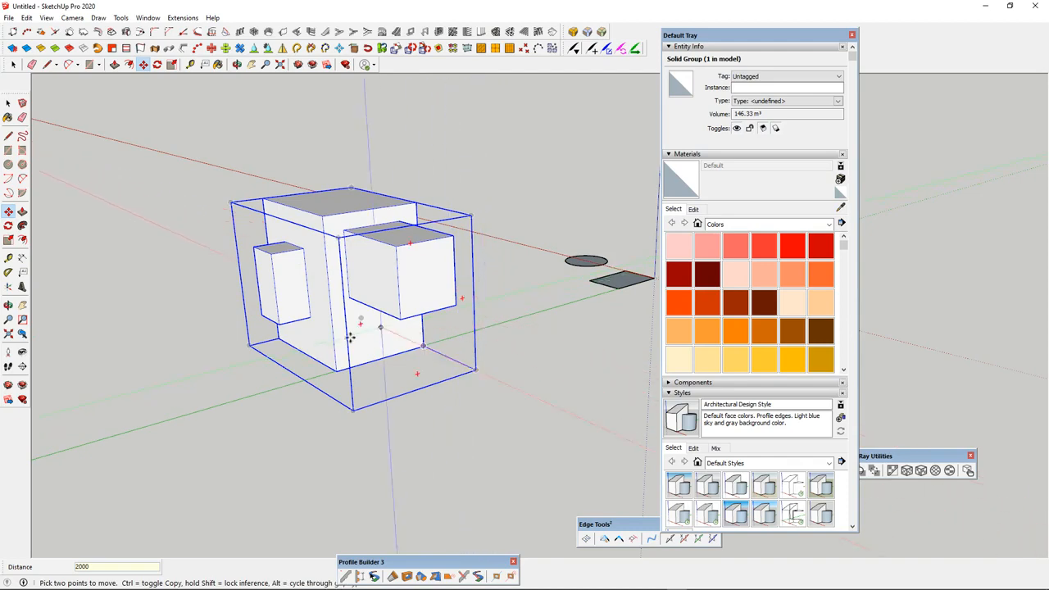
{"action": "scroll", "coordinate": [336, 326], "scroll_direction": "down", "scroll_amount": 2}
{"action": "scroll", "coordinate": [410, 304], "scroll_direction": "up", "scroll_amount": 2}
{"action": "middle_click_drag", "start_coordinate": [390, 336], "coordinate": [263, 377]}
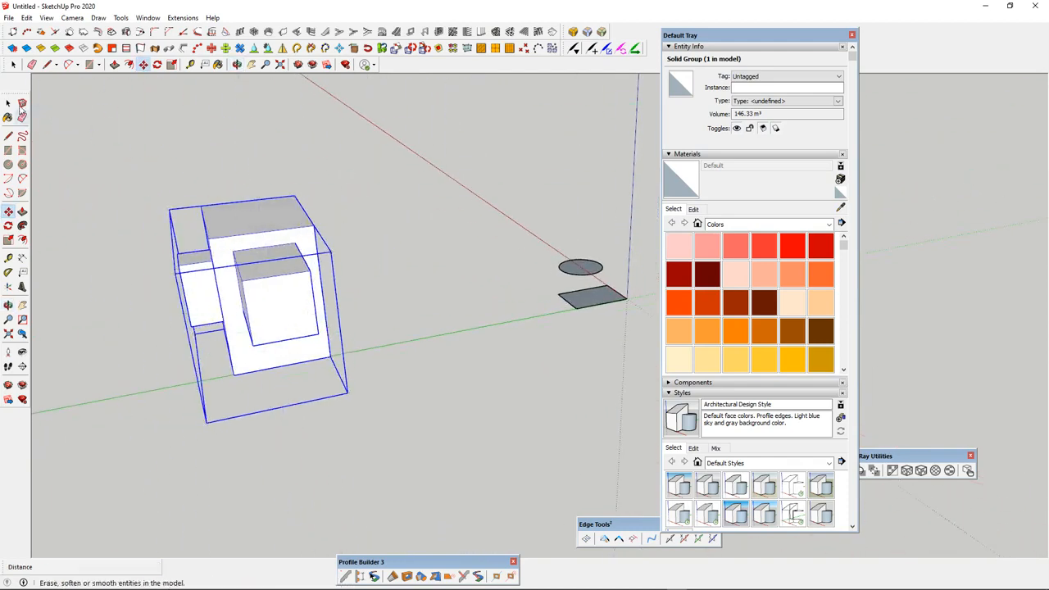
Select the small rectangle at the origin with its edges, reduce the selection to its face, and clear it
{"action": "left_click", "coordinate": [8, 102]}
{"action": "scroll", "coordinate": [426, 336], "scroll_direction": "down", "scroll_amount": 2}
{"action": "scroll", "coordinate": [572, 308], "scroll_direction": "up", "scroll_amount": 2}
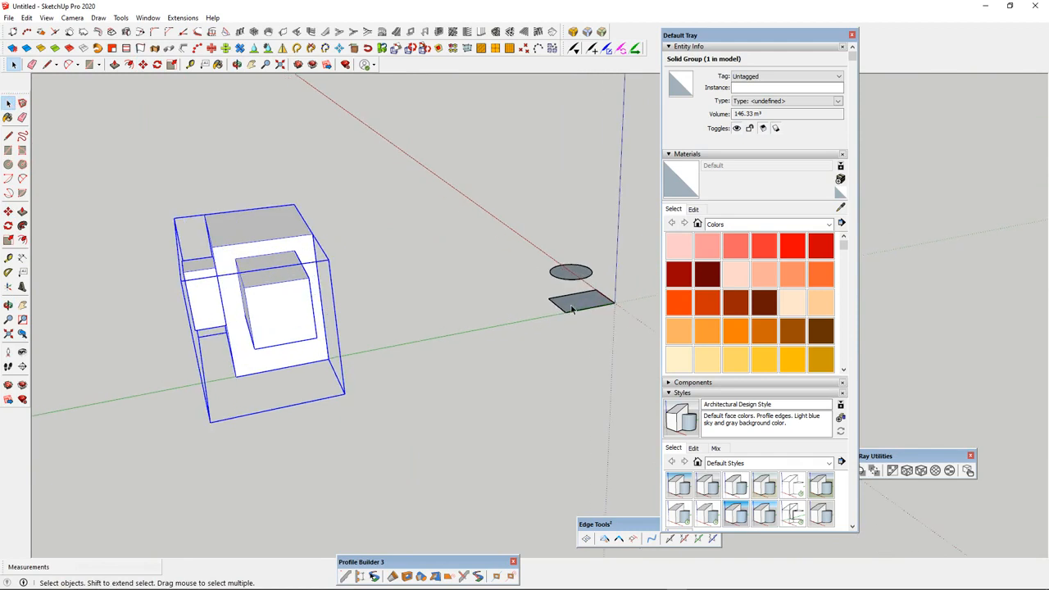
{"action": "double_click", "coordinate": [579, 306]}
{"action": "scroll", "coordinate": [601, 300], "scroll_direction": "up", "scroll_amount": 2}
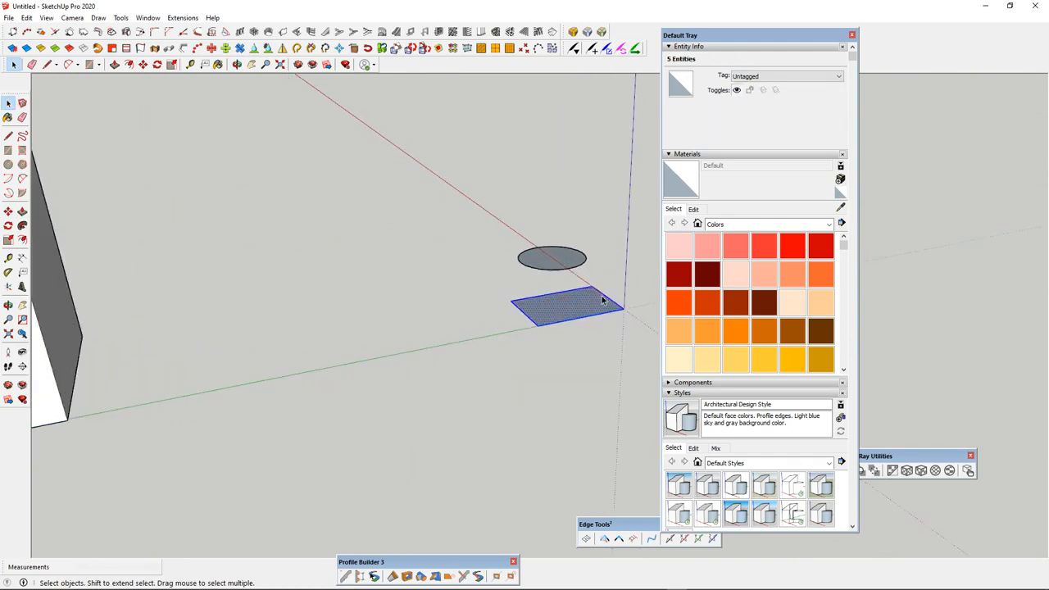
{"action": "left_click", "coordinate": [556, 308]}
{"action": "scroll", "coordinate": [380, 327], "scroll_direction": "down", "scroll_amount": 2}
{"action": "scroll", "coordinate": [516, 324], "scroll_direction": "up", "scroll_amount": 2}
{"action": "scroll", "coordinate": [495, 328], "scroll_direction": "up", "scroll_amount": 1}
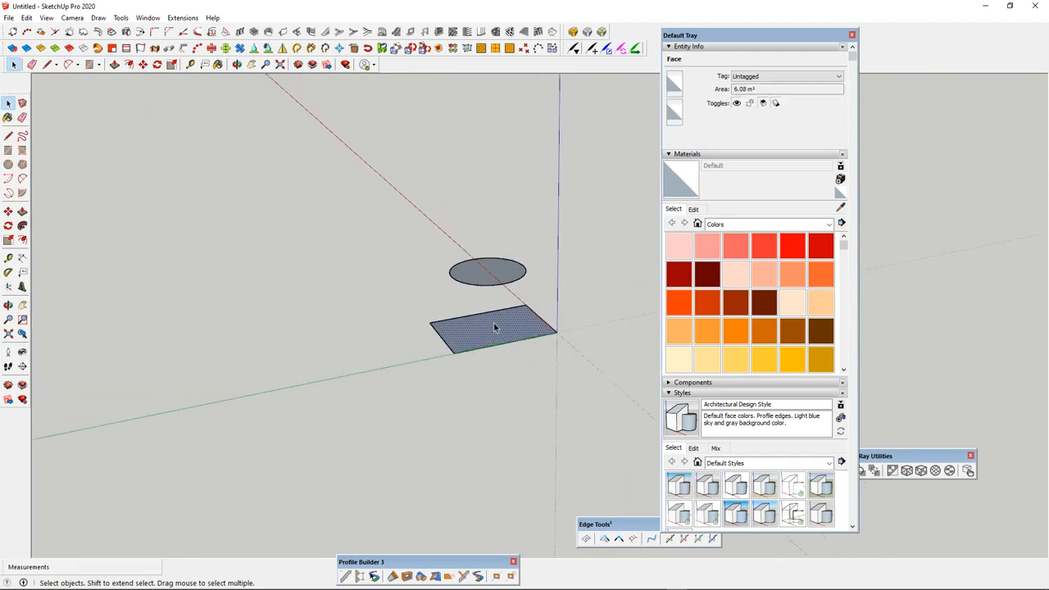
{"action": "left_click", "coordinate": [563, 303]}
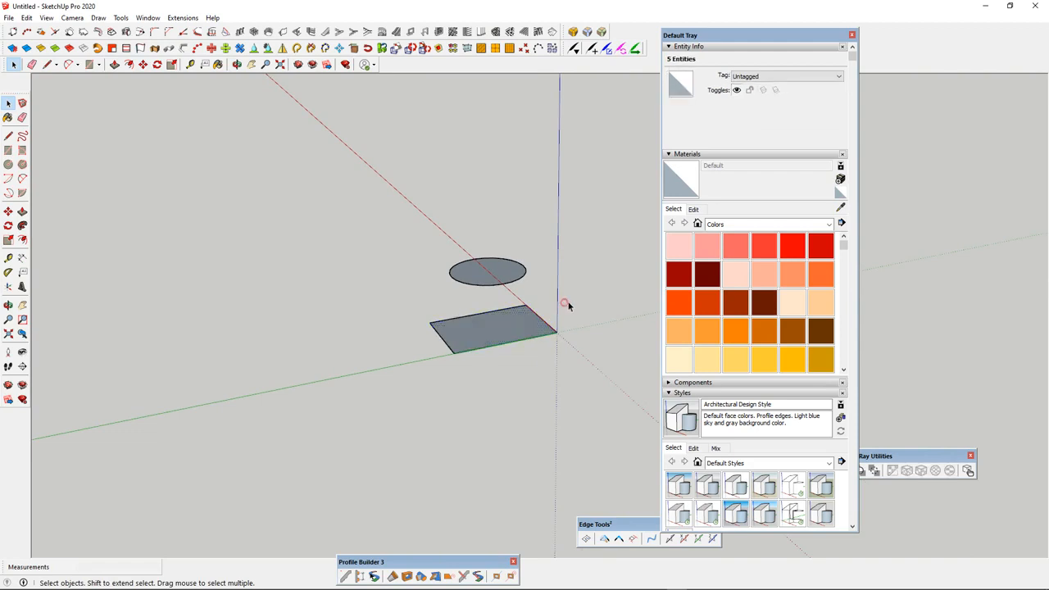
Select the rectangle at the origin together with all its edges and make it a group
{"action": "middle_click_drag", "start_coordinate": [562, 304], "coordinate": [533, 311]}
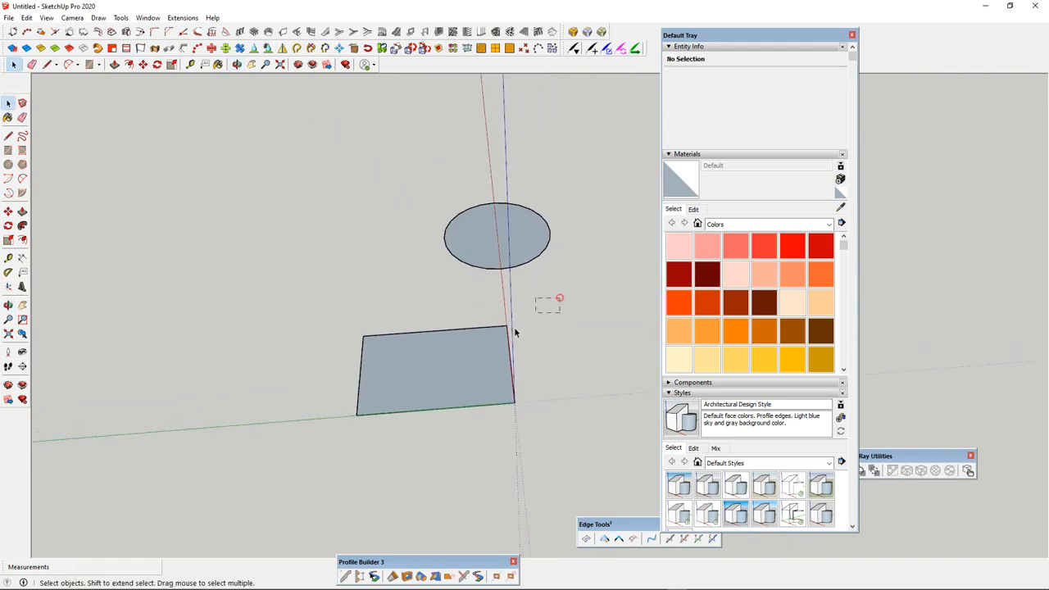
{"action": "left_click_drag", "start_coordinate": [258, 490], "coordinate": [386, 418]}
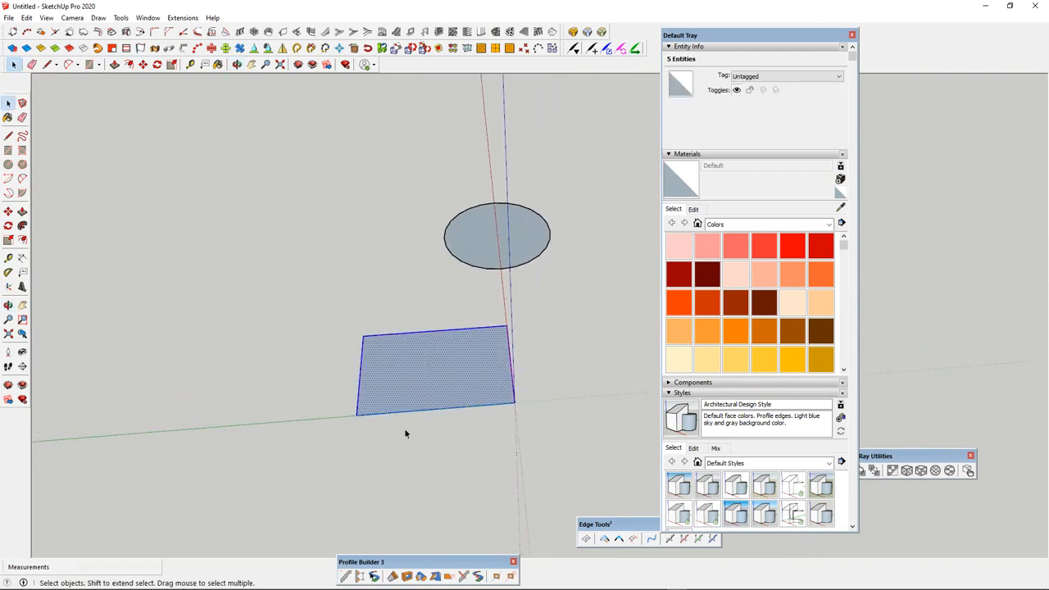
{"action": "right_click", "coordinate": [413, 353]}
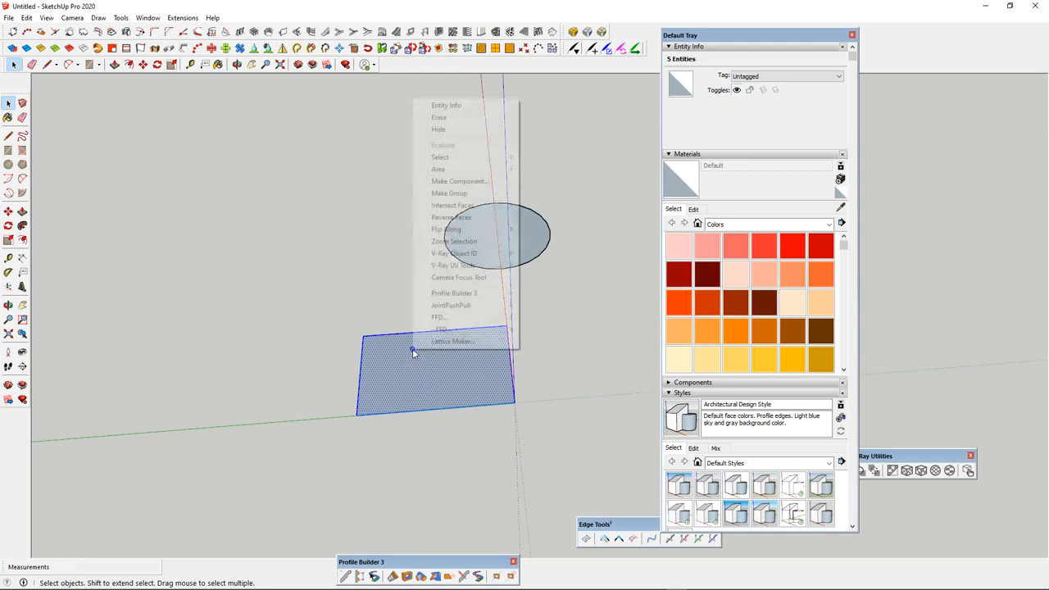
{"action": "left_click", "coordinate": [459, 192]}
Move the rectangle group 11805 mm so its near corner sits just beside the box's bottom corner
{"action": "scroll", "coordinate": [500, 348], "scroll_direction": "down", "scroll_amount": 5}
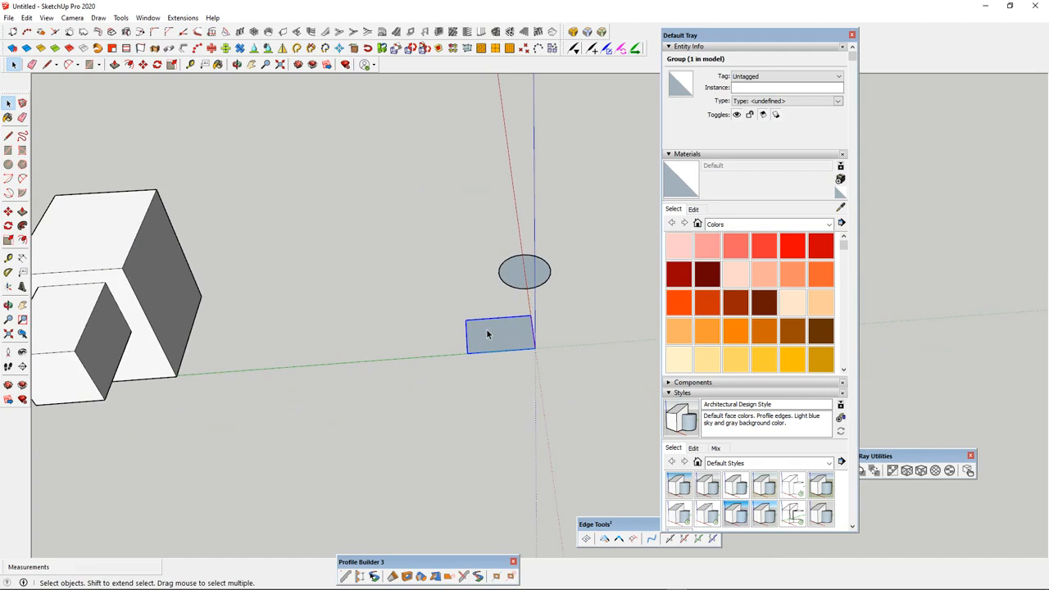
{"action": "middle_click_drag", "start_coordinate": [503, 353], "coordinate": [312, 355]}
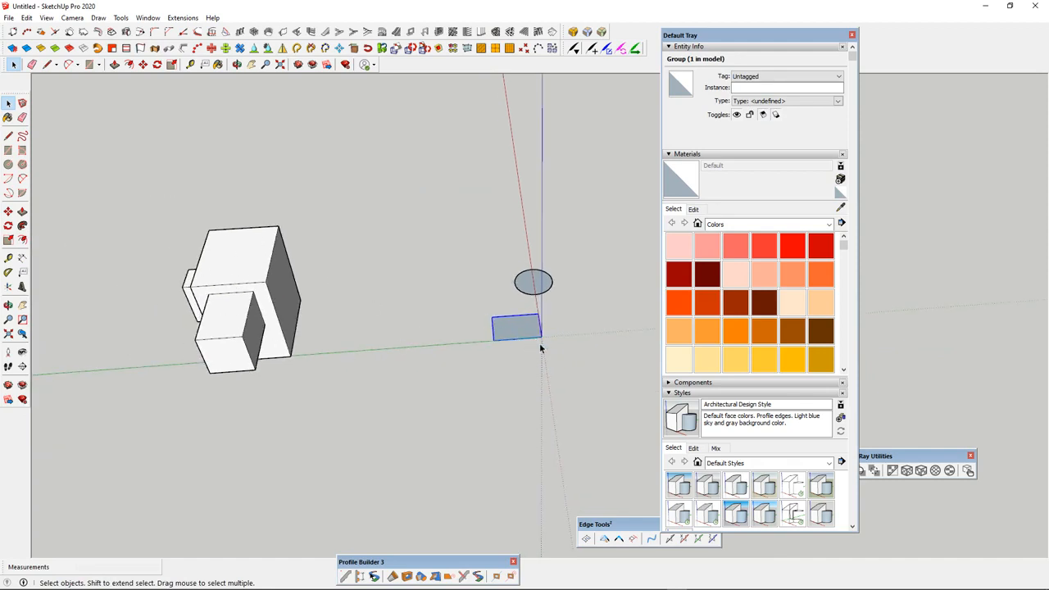
{"action": "left_click", "coordinate": [8, 211]}
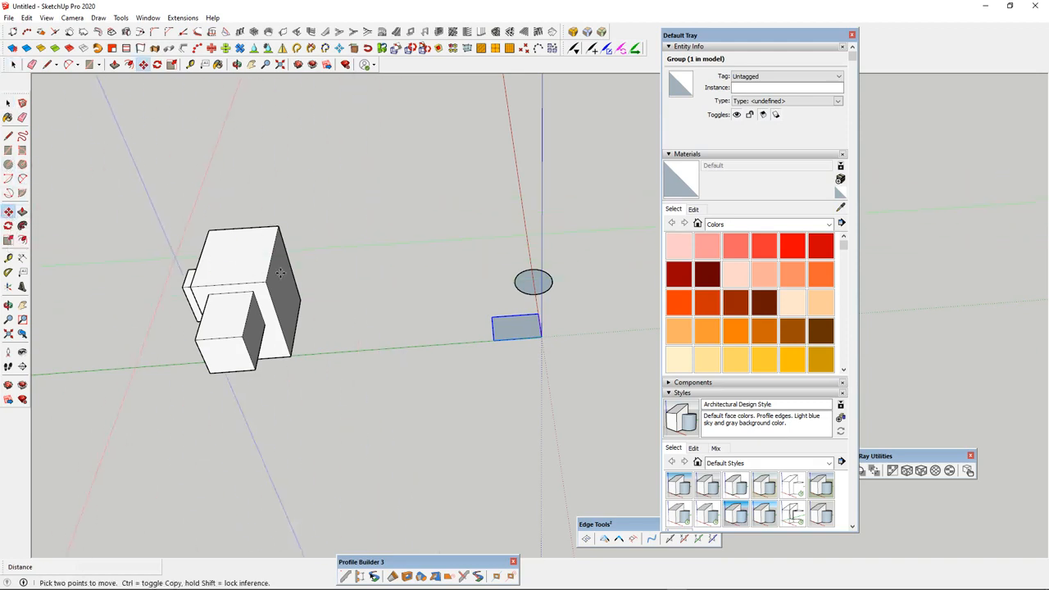
{"action": "left_click", "coordinate": [493, 339]}
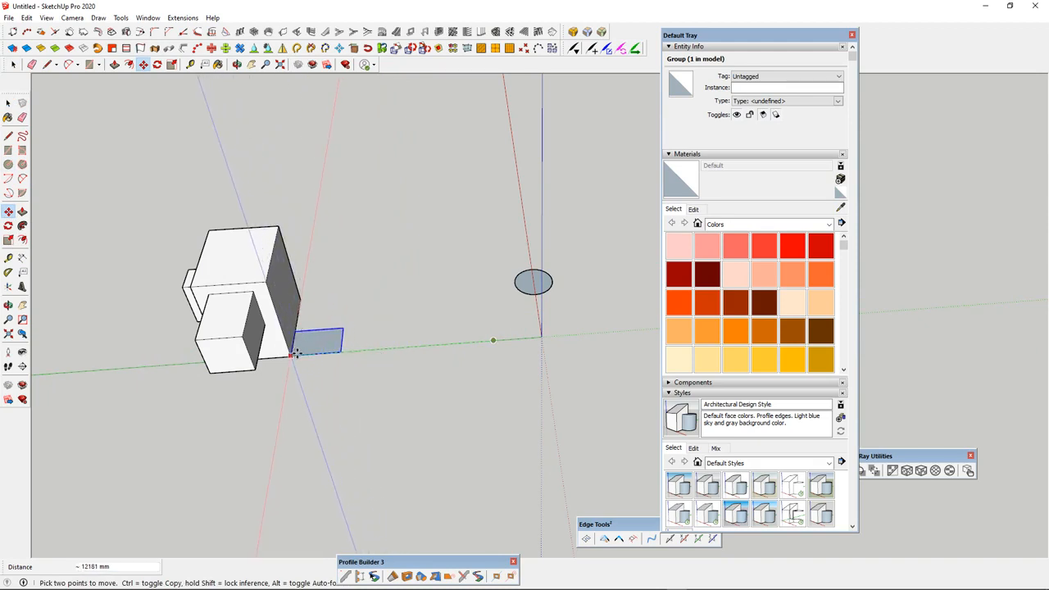
{"action": "left_click", "coordinate": [299, 354]}
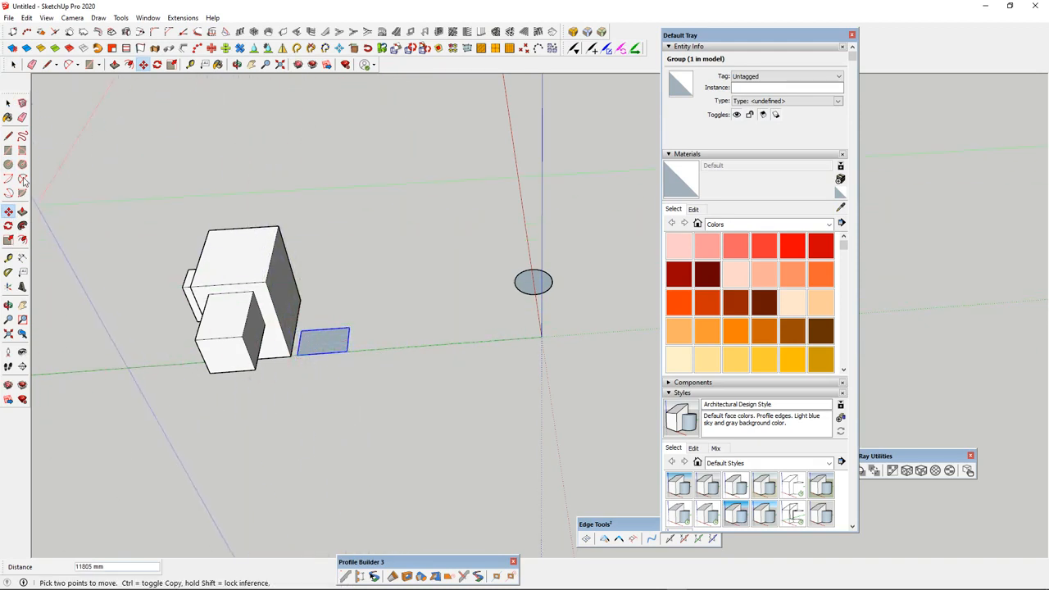
Scale the rectangle group lengthwise beneath and past the box, and stretch it far out along the red axis
{"action": "left_click", "coordinate": [8, 240]}
{"action": "scroll", "coordinate": [328, 342], "scroll_direction": "up", "scroll_amount": 5}
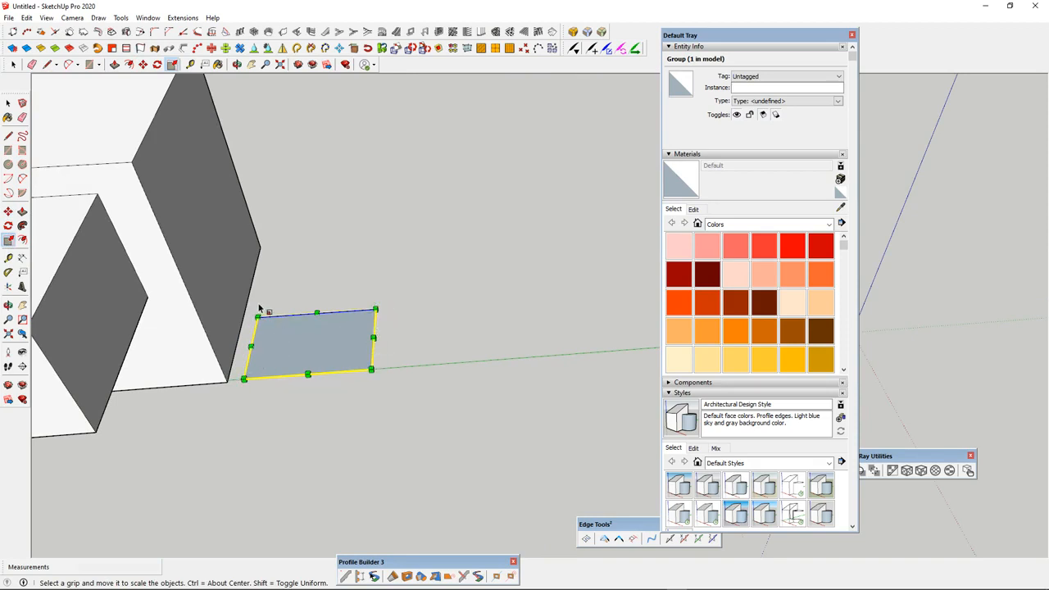
{"action": "scroll", "coordinate": [375, 313], "scroll_direction": "down", "scroll_amount": 4}
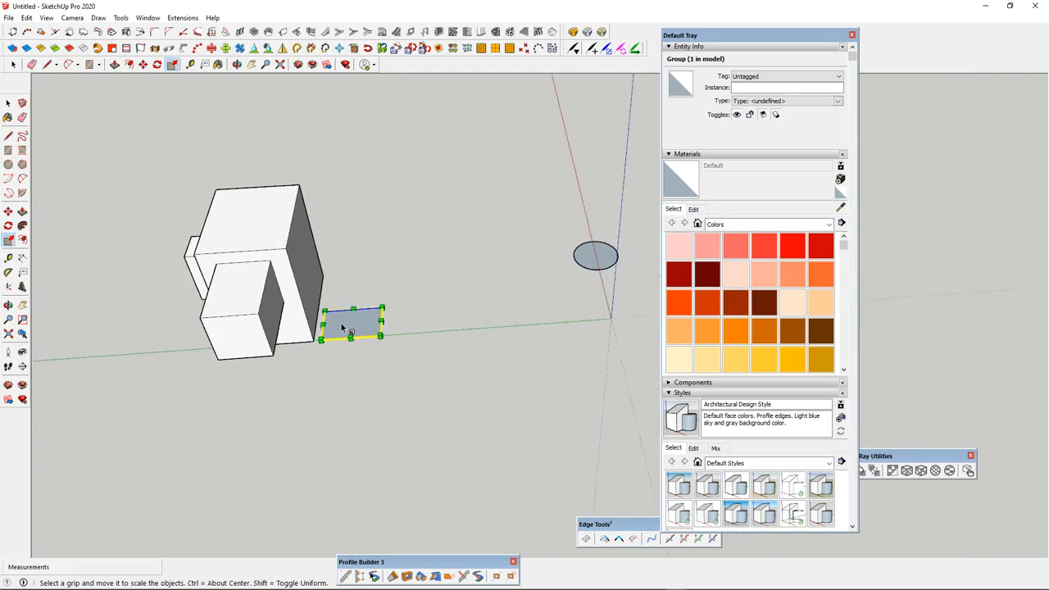
{"action": "scroll", "coordinate": [342, 326], "scroll_direction": "up", "scroll_amount": 2}
{"action": "scroll", "coordinate": [172, 335], "scroll_direction": "down", "scroll_amount": 3}
{"action": "left_click_drag", "start_coordinate": [314, 327], "coordinate": [49, 345]}
{"action": "mouse_move", "coordinate": [253, 379]}
{"action": "middle_mouse_down"}
{"action": "mouse_move", "coordinate": [234, 274]}
{"action": "mouse_move", "coordinate": [366, 112]}
{"action": "mouse_move", "coordinate": [220, 277]}
{"action": "middle_mouse_up"}
{"action": "left_click_drag", "start_coordinate": [211, 263], "coordinate": [353, 157]}
{"action": "middle_click_drag", "start_coordinate": [403, 117], "coordinate": [470, 443]}
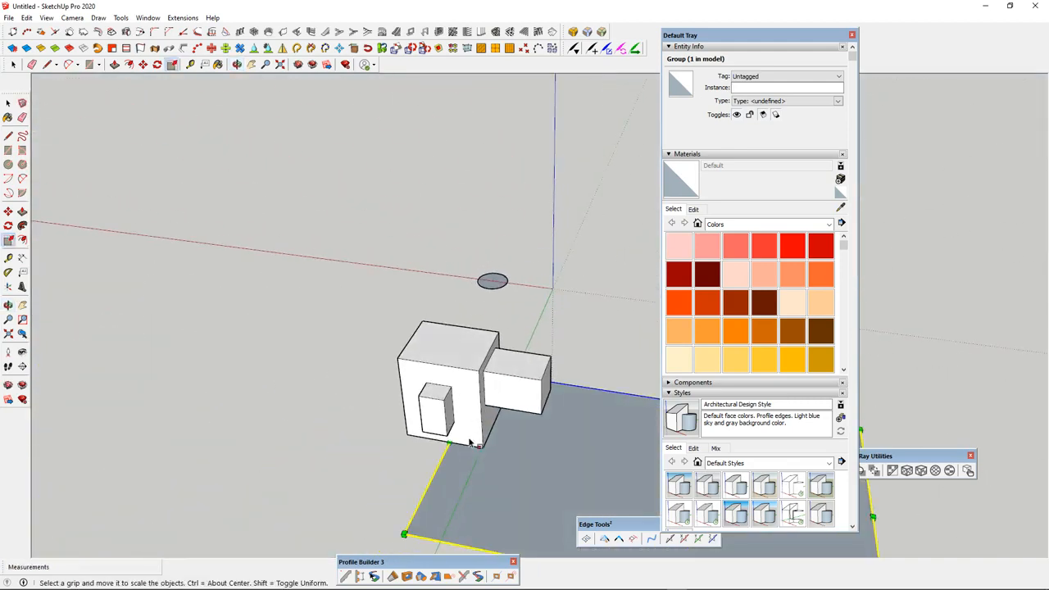
Scale the rectangle group past the box's back side along the red axis and by 1.43 along the green axis
{"action": "left_click_drag", "start_coordinate": [449, 442], "coordinate": [239, 403]}
{"action": "scroll", "coordinate": [472, 395], "scroll_direction": "down", "scroll_amount": 2}
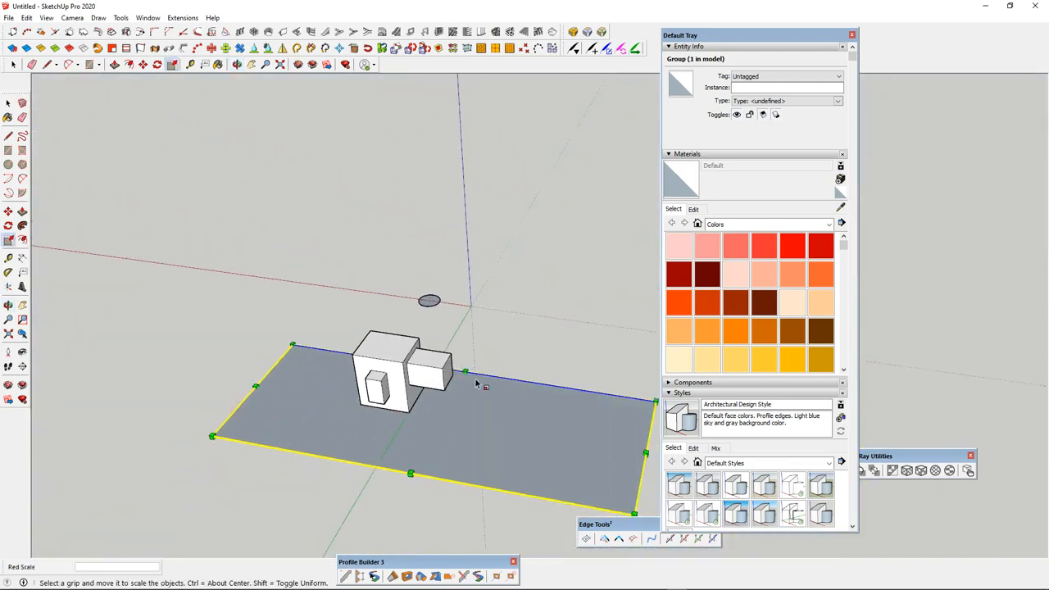
{"action": "middle_click_drag", "start_coordinate": [472, 396], "coordinate": [385, 321]}
{"action": "key", "text": "s"}
{"action": "left_click_drag", "start_coordinate": [399, 313], "coordinate": [482, 289]}
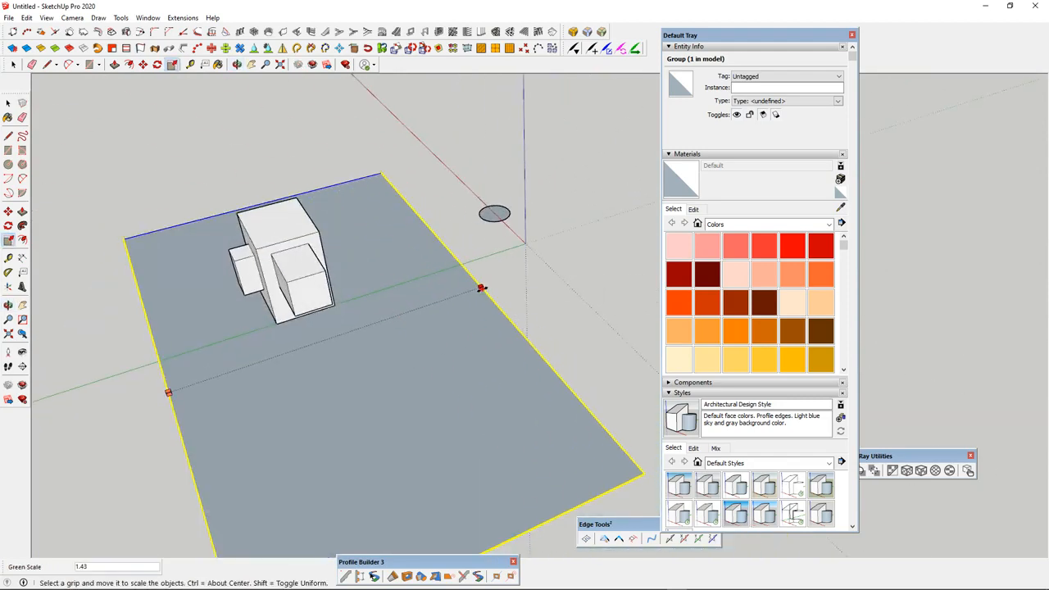
Examine the box standing on the enlarged rectangle from several angles and distances
{"action": "scroll", "coordinate": [264, 310], "scroll_direction": "down", "scroll_amount": 3}
{"action": "middle_click_drag", "start_coordinate": [263, 289], "coordinate": [459, 280]}
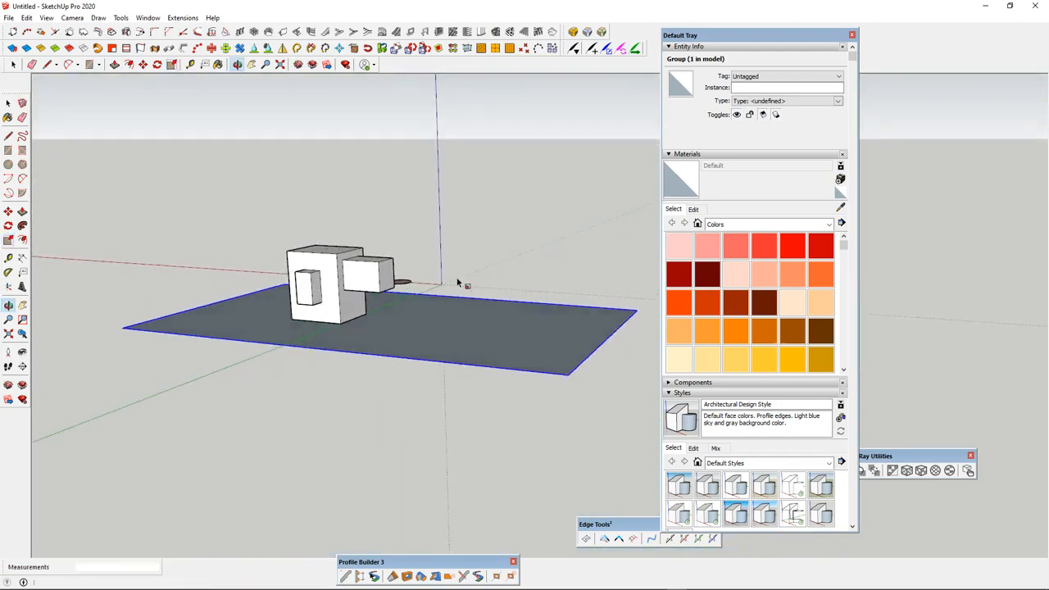
{"action": "scroll", "coordinate": [344, 309], "scroll_direction": "up", "scroll_amount": 2}
{"action": "middle_click_drag", "start_coordinate": [392, 318], "coordinate": [230, 360]}
{"action": "scroll", "coordinate": [232, 366], "scroll_direction": "down", "scroll_amount": 3}
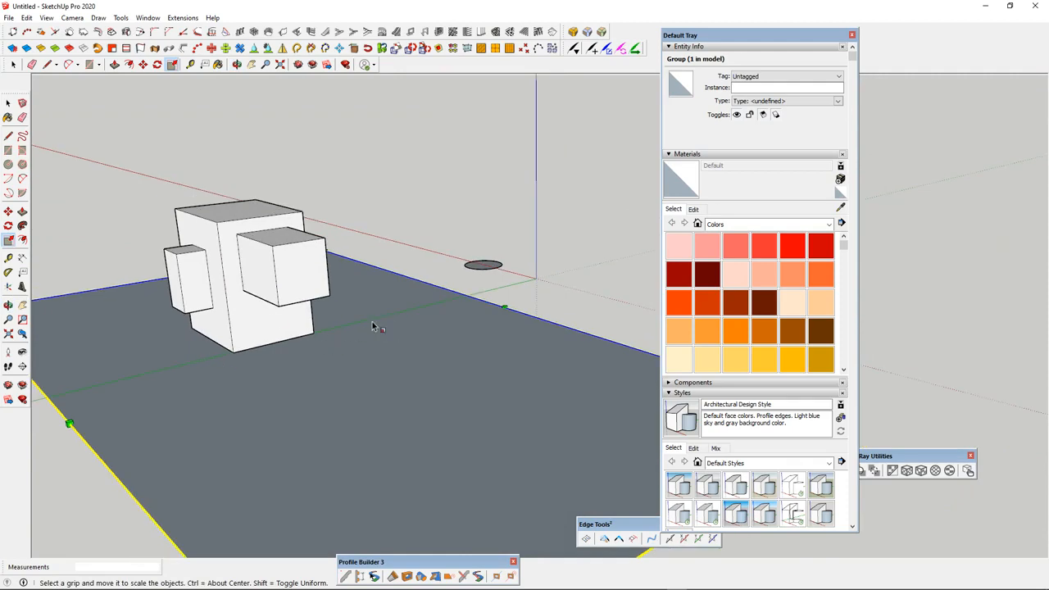
{"action": "left_click", "coordinate": [9, 104]}
{"action": "scroll", "coordinate": [319, 311], "scroll_direction": "down", "scroll_amount": 2}
{"action": "scroll", "coordinate": [319, 312], "scroll_direction": "up", "scroll_amount": 2}
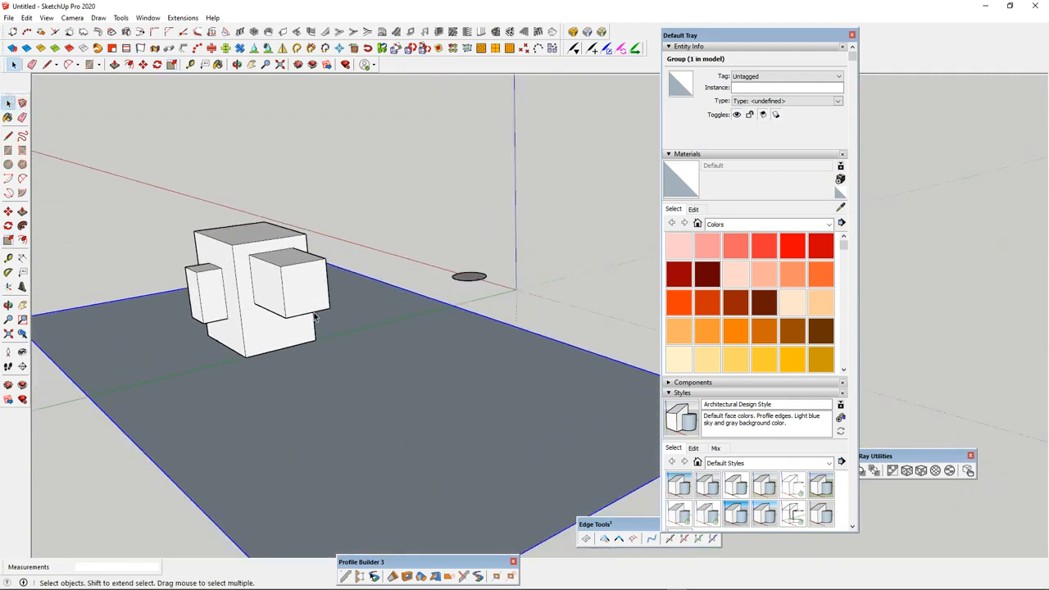
{"action": "middle_click_drag", "start_coordinate": [320, 313], "coordinate": [567, 281]}
{"action": "scroll", "coordinate": [354, 285], "scroll_direction": "down", "scroll_amount": 2}
{"action": "scroll", "coordinate": [318, 303], "scroll_direction": "up", "scroll_amount": 2}
{"action": "scroll", "coordinate": [259, 306], "scroll_direction": "down", "scroll_amount": 3}
{"action": "scroll", "coordinate": [386, 313], "scroll_direction": "up", "scroll_amount": 4}
{"action": "scroll", "coordinate": [382, 315], "scroll_direction": "up", "scroll_amount": 2}
{"action": "middle_click_drag", "start_coordinate": [382, 315], "coordinate": [566, 332]}
{"action": "scroll", "coordinate": [245, 307], "scroll_direction": "down", "scroll_amount": 4}
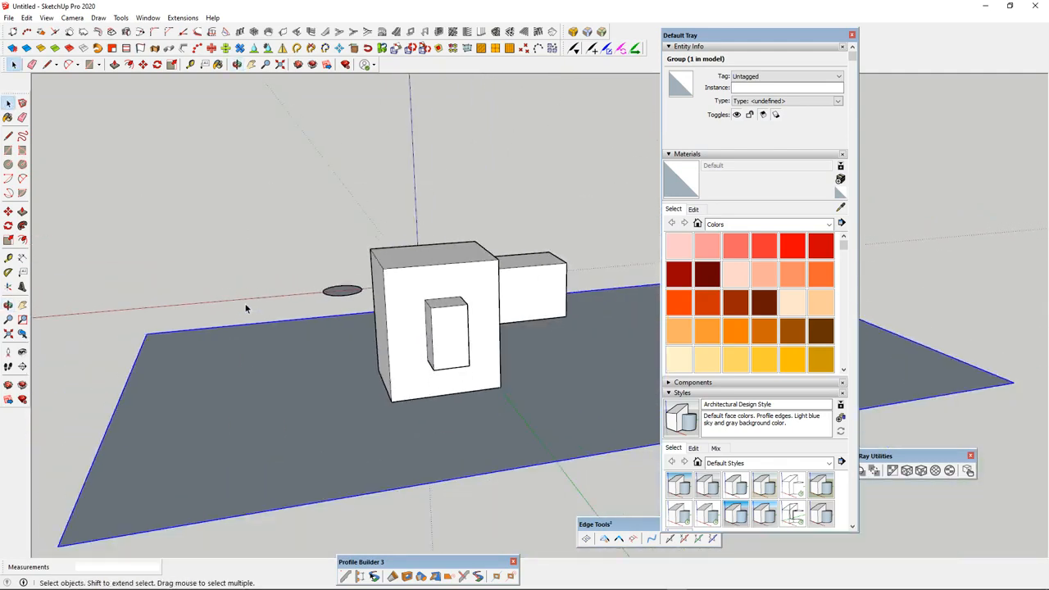
Clear the selection and examine the box with its two protruding blocks on the large rectangle from opposite front corners
{"action": "scroll", "coordinate": [478, 281], "scroll_direction": "up", "scroll_amount": 3}
{"action": "left_click", "coordinate": [478, 246]}
{"action": "scroll", "coordinate": [390, 300], "scroll_direction": "down", "scroll_amount": 3}
{"action": "scroll", "coordinate": [393, 306], "scroll_direction": "up", "scroll_amount": 3}
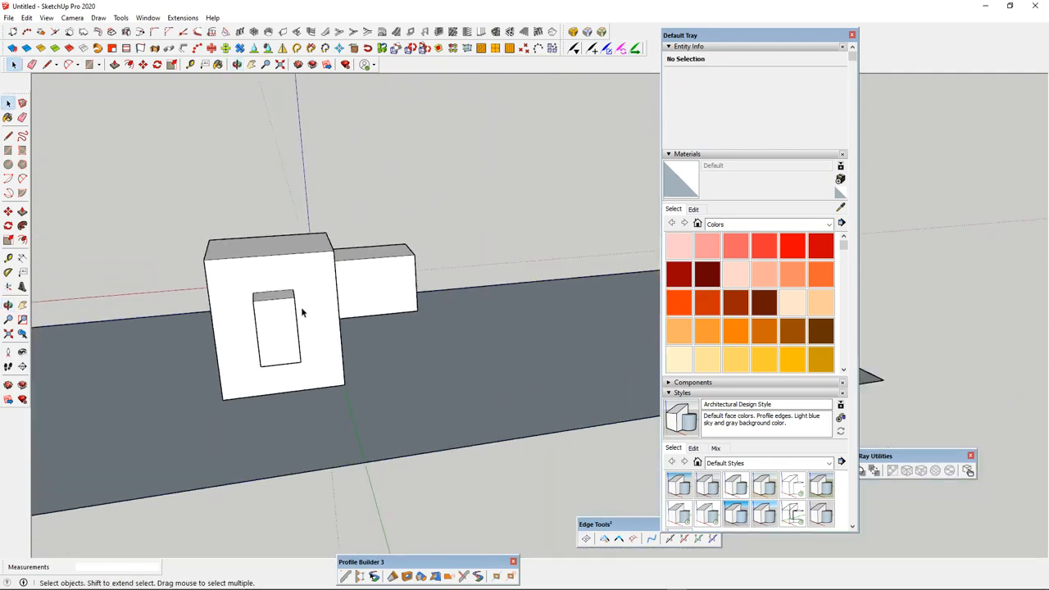
{"action": "middle_click_drag", "start_coordinate": [339, 296], "coordinate": [163, 334]}
{"action": "scroll", "coordinate": [197, 335], "scroll_direction": "down", "scroll_amount": 2}
{"action": "scroll", "coordinate": [202, 316], "scroll_direction": "down", "scroll_amount": 3}
{"action": "scroll", "coordinate": [245, 285], "scroll_direction": "up", "scroll_amount": 5}
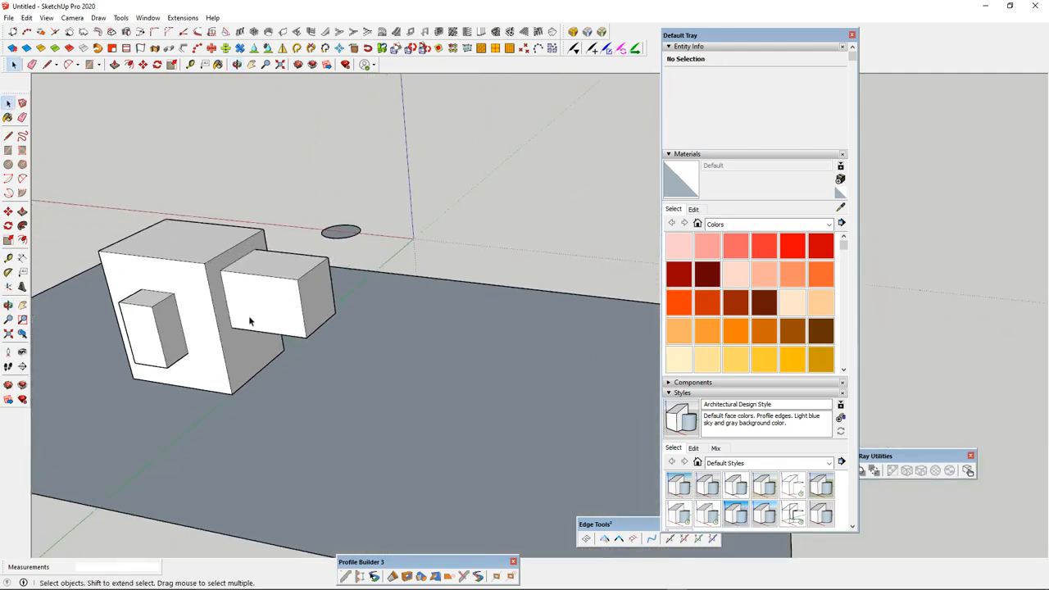
{"action": "middle_click_drag", "start_coordinate": [249, 318], "coordinate": [213, 332]}
{"action": "scroll", "coordinate": [234, 256], "scroll_direction": "down", "scroll_amount": 2}
{"action": "middle_click_drag", "start_coordinate": [234, 257], "coordinate": [231, 295]}
{"action": "scroll", "coordinate": [273, 291], "scroll_direction": "up", "scroll_amount": 2}
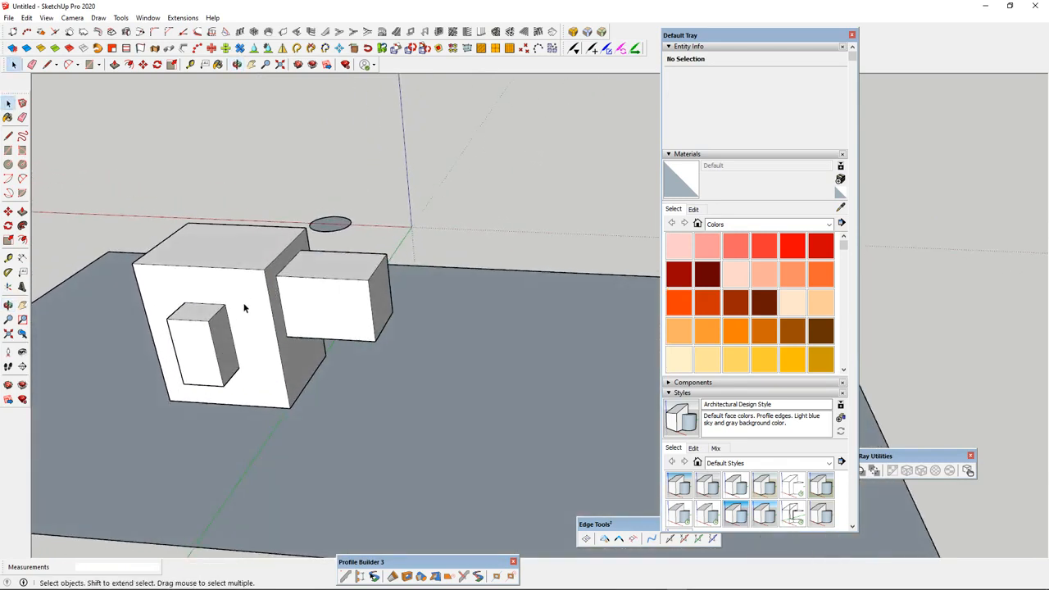
Select the box group and convert it into a component, keeping the default definition name and settings
{"action": "left_click", "coordinate": [238, 291]}
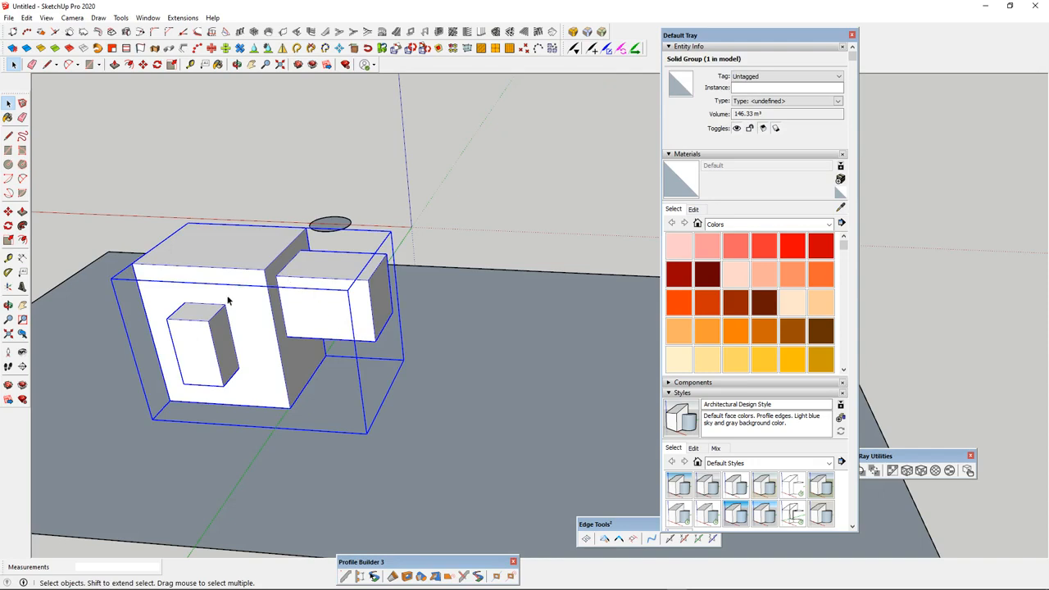
{"action": "scroll", "coordinate": [229, 319], "scroll_direction": "down", "scroll_amount": 3}
{"action": "scroll", "coordinate": [241, 321], "scroll_direction": "up", "scroll_amount": 4}
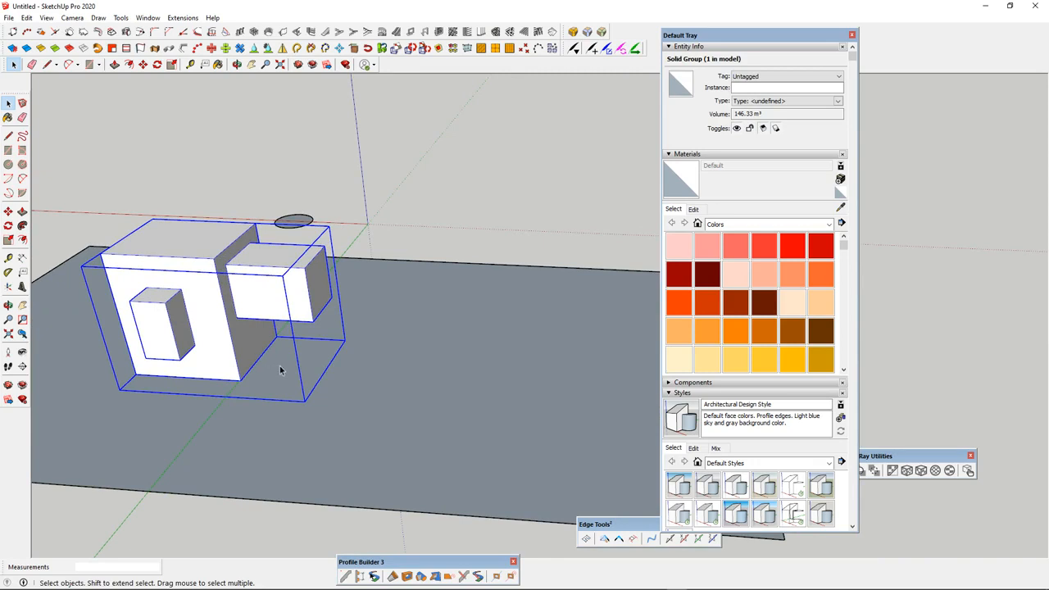
{"action": "middle_click_drag", "start_coordinate": [379, 328], "coordinate": [361, 312]}
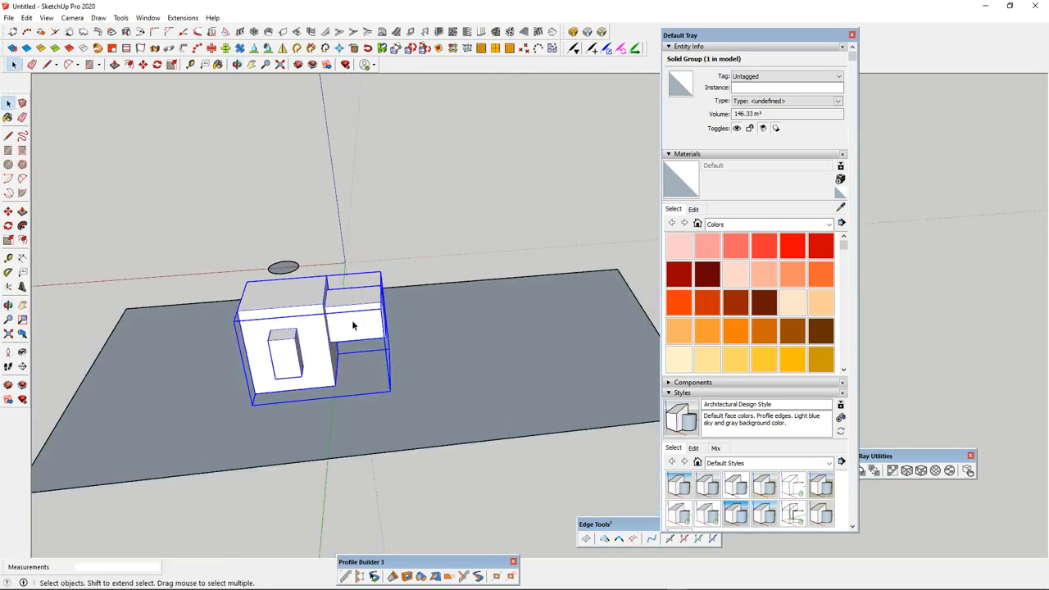
{"action": "scroll", "coordinate": [352, 325], "scroll_direction": "up", "scroll_amount": 3}
{"action": "middle_click_drag", "start_coordinate": [336, 350], "coordinate": [275, 338]}
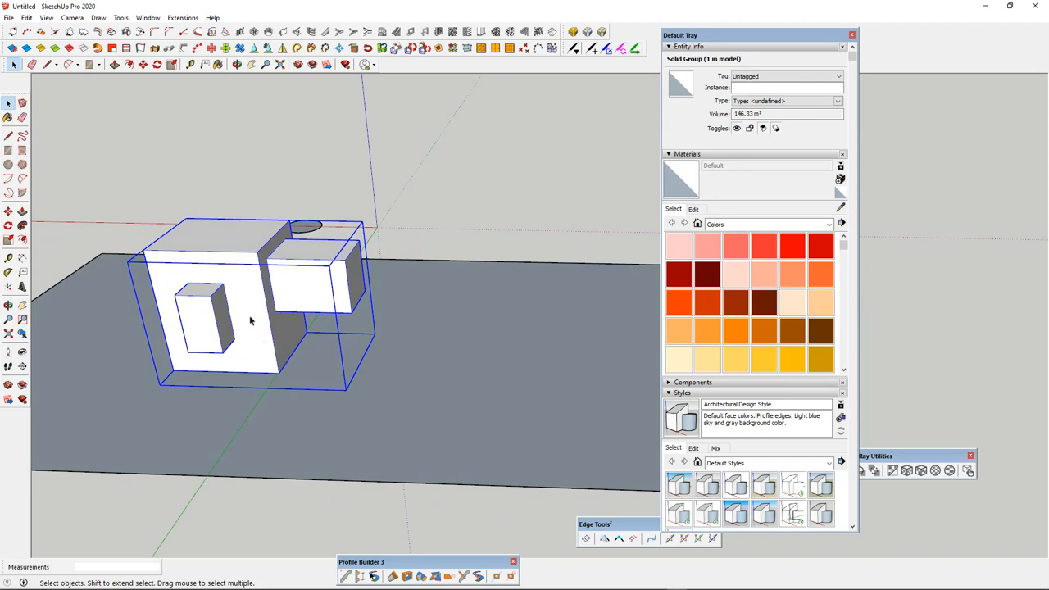
{"action": "middle_click_drag", "start_coordinate": [251, 321], "coordinate": [366, 363]}
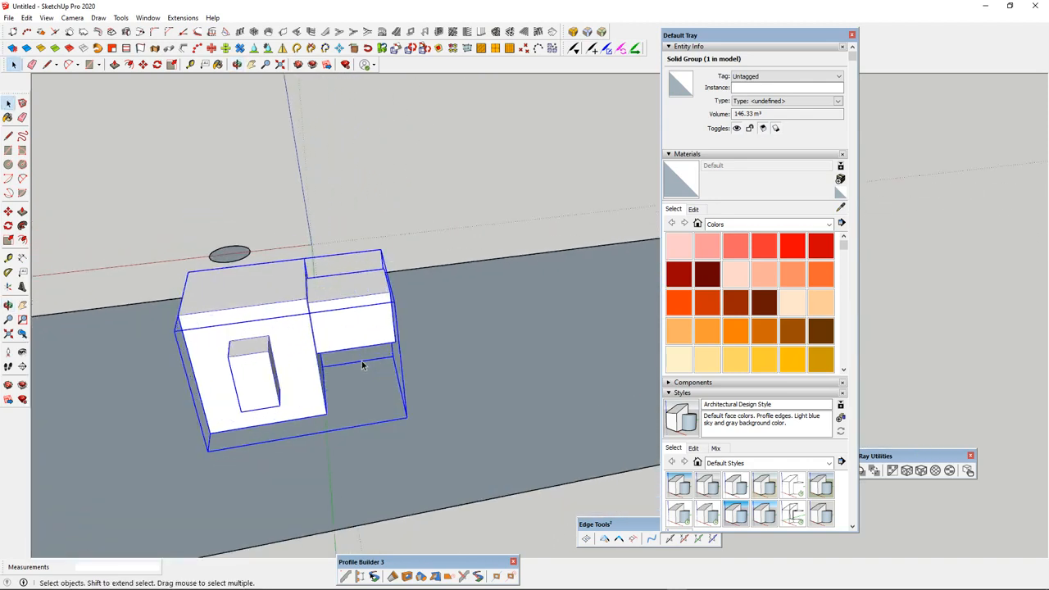
{"action": "scroll", "coordinate": [220, 367], "scroll_direction": "down", "scroll_amount": 3}
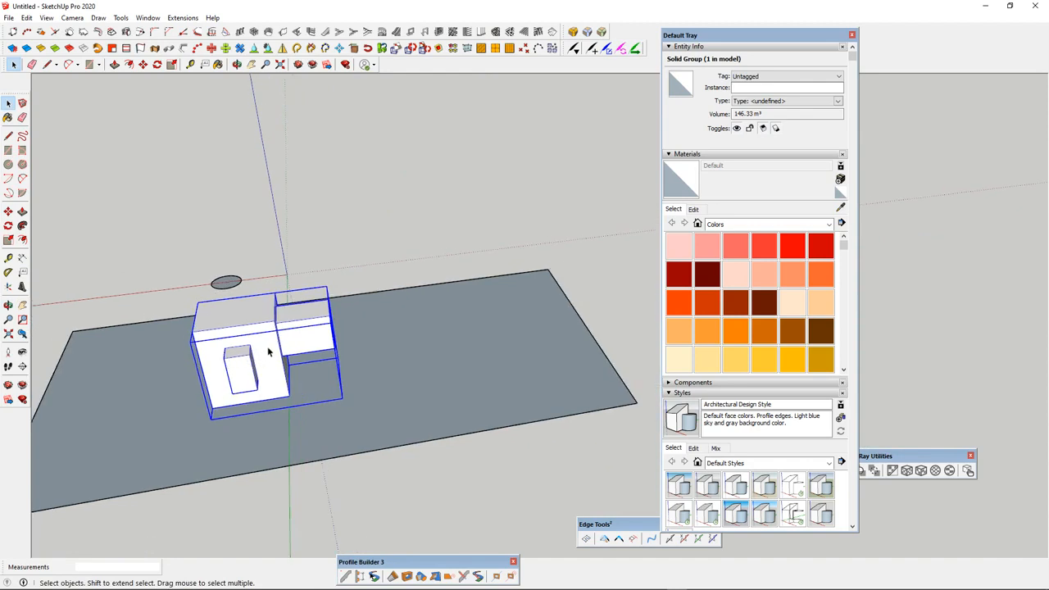
{"action": "right_click", "coordinate": [271, 350]}
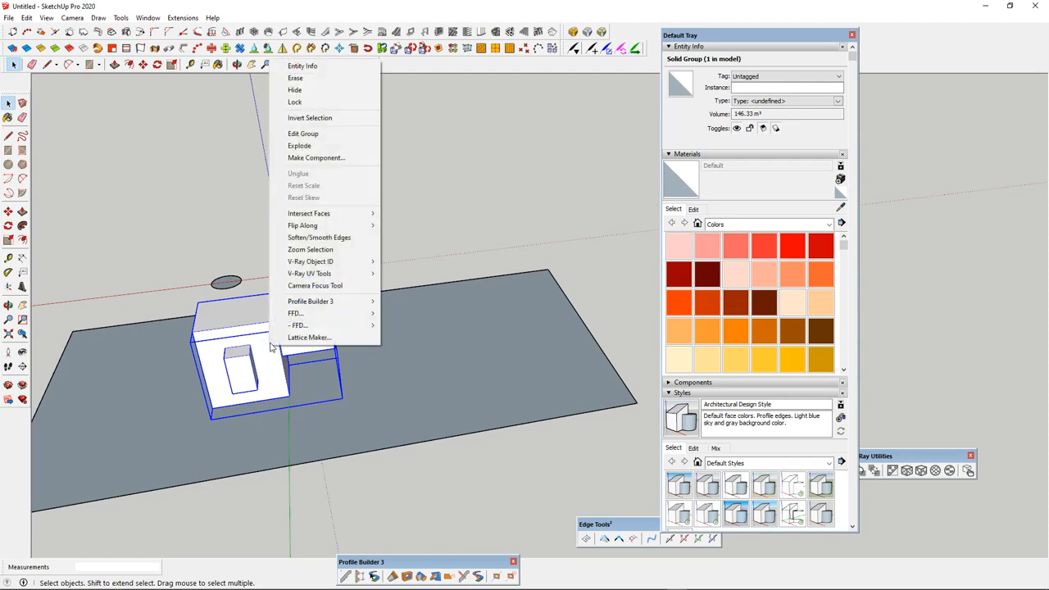
{"action": "left_click", "coordinate": [313, 160]}
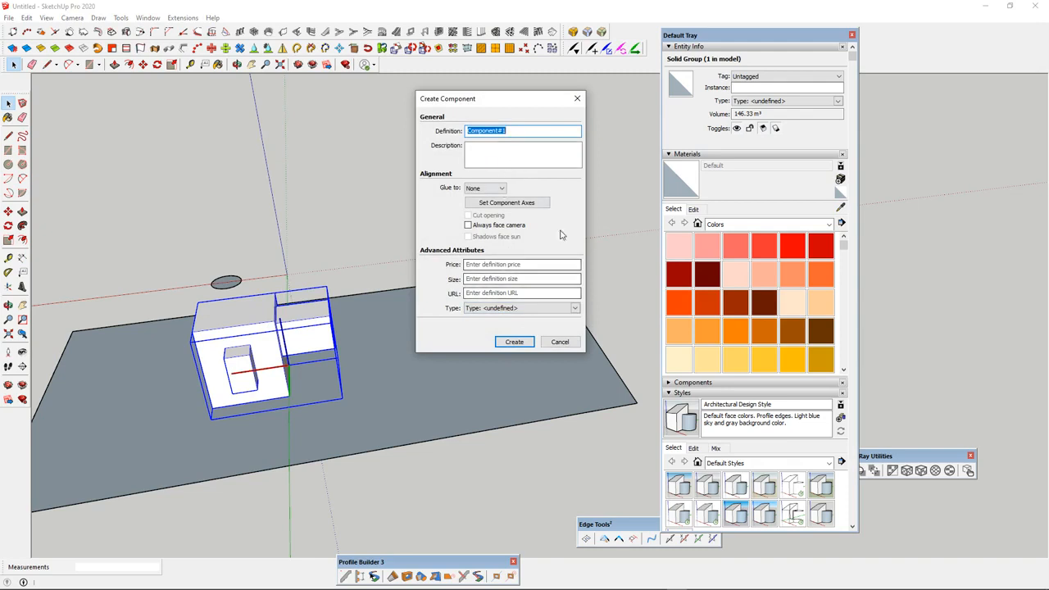
{"action": "left_click", "coordinate": [519, 346]}
Examine the box component on the rectangle from nearer and farther distances
{"action": "scroll", "coordinate": [254, 378], "scroll_direction": "up", "scroll_amount": 3}
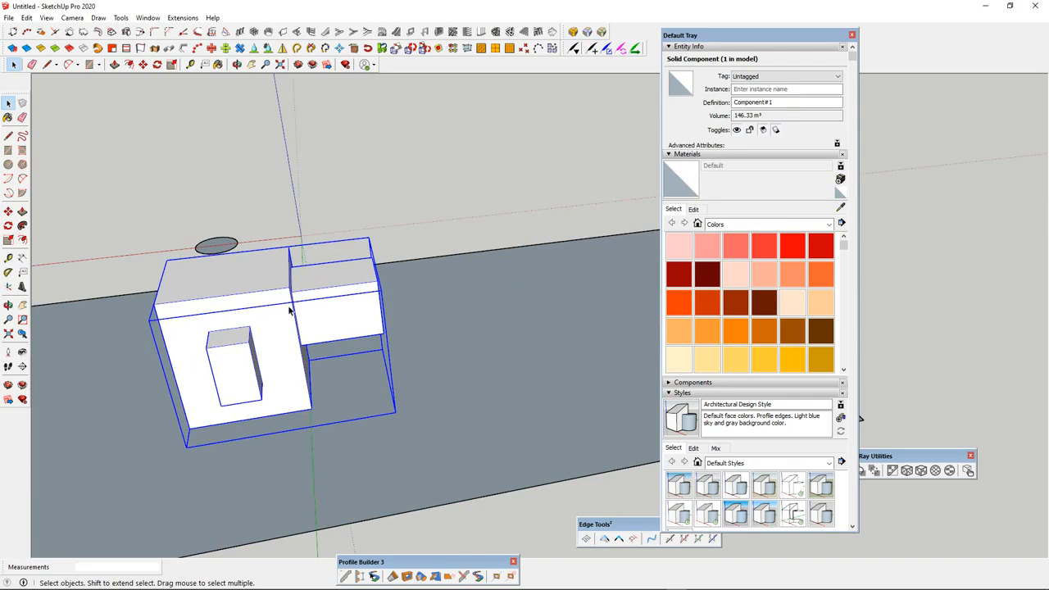
{"action": "middle_click_drag", "start_coordinate": [268, 314], "coordinate": [292, 345]}
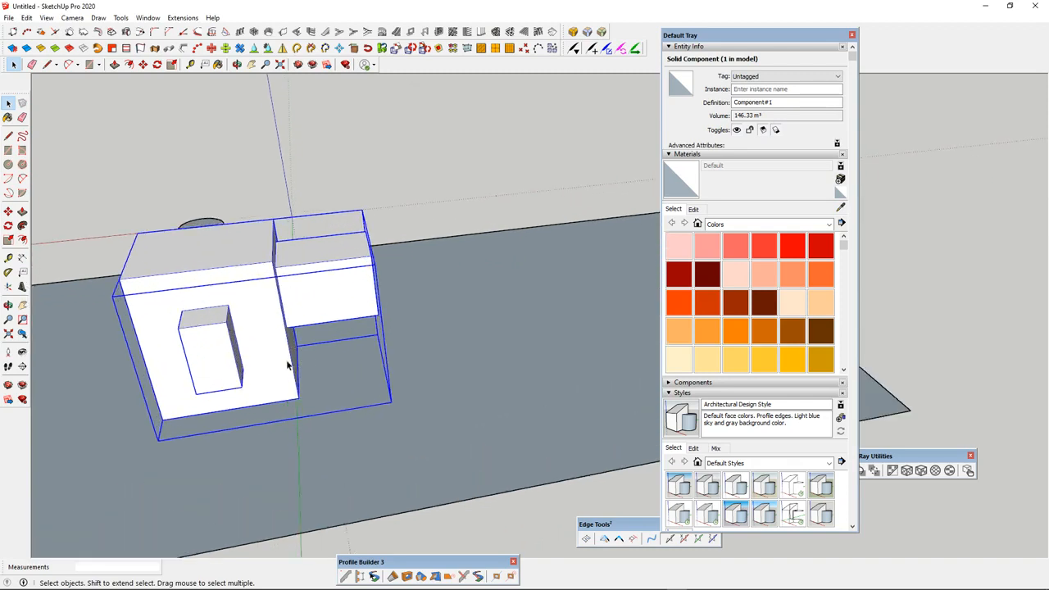
{"action": "scroll", "coordinate": [283, 370], "scroll_direction": "down", "scroll_amount": 4}
{"action": "scroll", "coordinate": [270, 367], "scroll_direction": "up", "scroll_amount": 3}
{"action": "scroll", "coordinate": [278, 373], "scroll_direction": "down", "scroll_amount": 1}
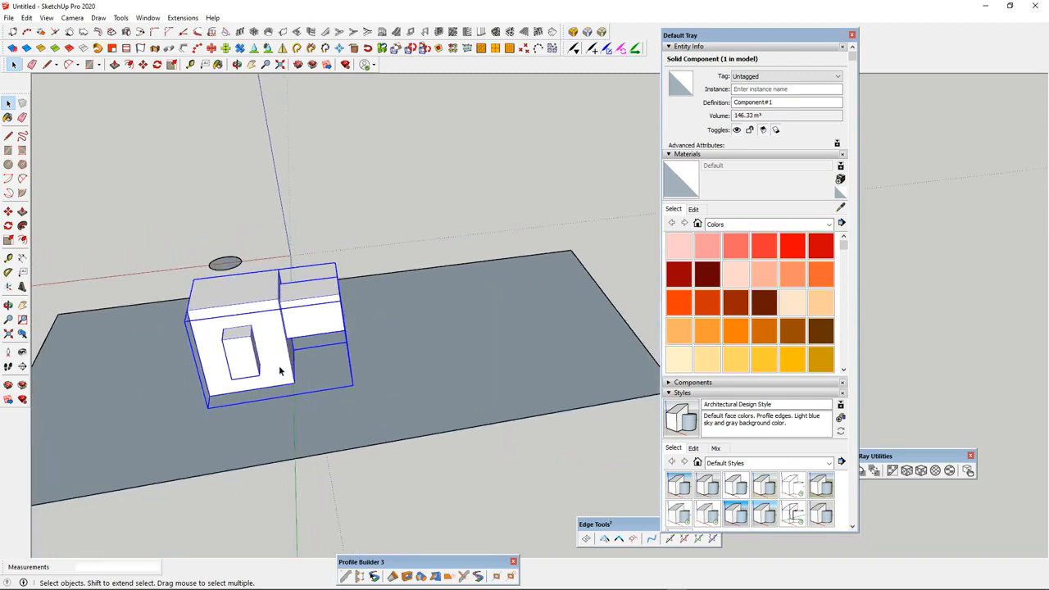
{"action": "scroll", "coordinate": [279, 367], "scroll_direction": "up", "scroll_amount": 2}
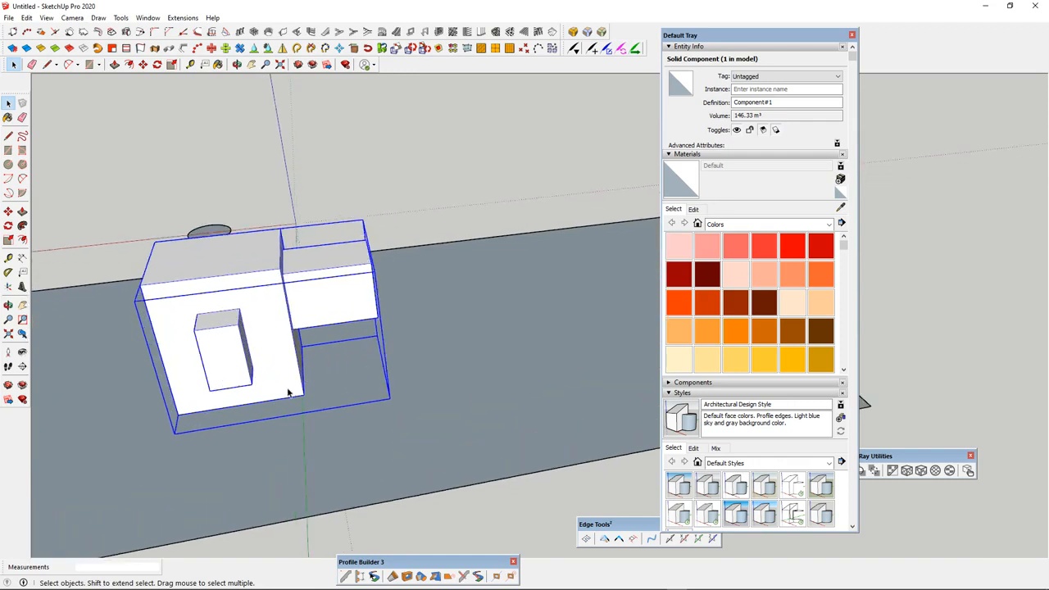
{"action": "scroll", "coordinate": [301, 325], "scroll_direction": "down", "scroll_amount": 3}
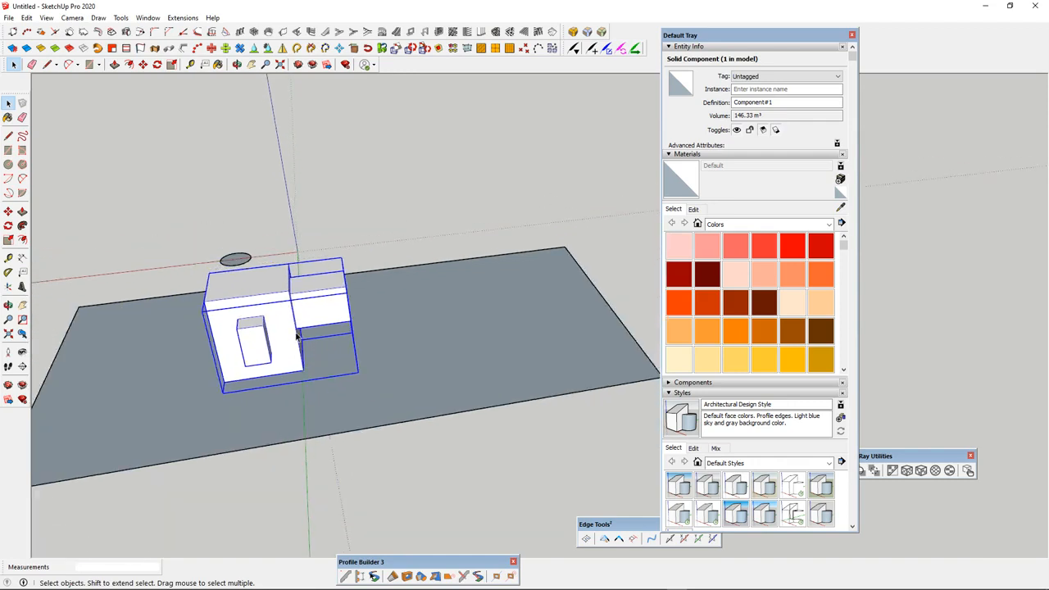
{"action": "scroll", "coordinate": [253, 355], "scroll_direction": "up", "scroll_amount": 3}
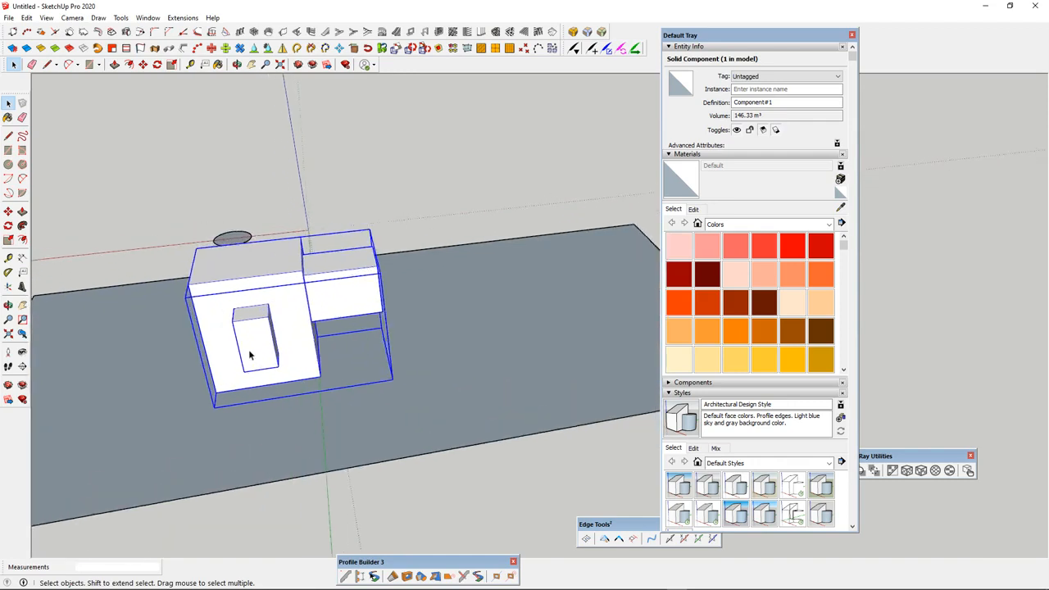
Copy the box component with the Move tool about 14281 mm along the red axis, starting from its bottom front corner
{"action": "left_click", "coordinate": [8, 210]}
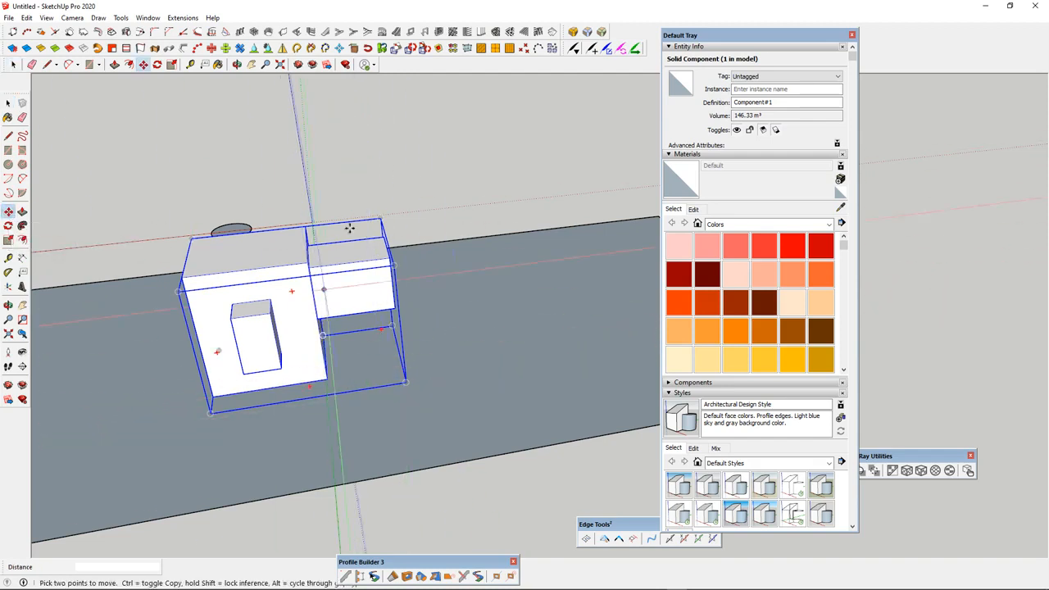
{"action": "scroll", "coordinate": [304, 353], "scroll_direction": "down", "scroll_amount": 2}
{"action": "scroll", "coordinate": [305, 352], "scroll_direction": "up", "scroll_amount": 2}
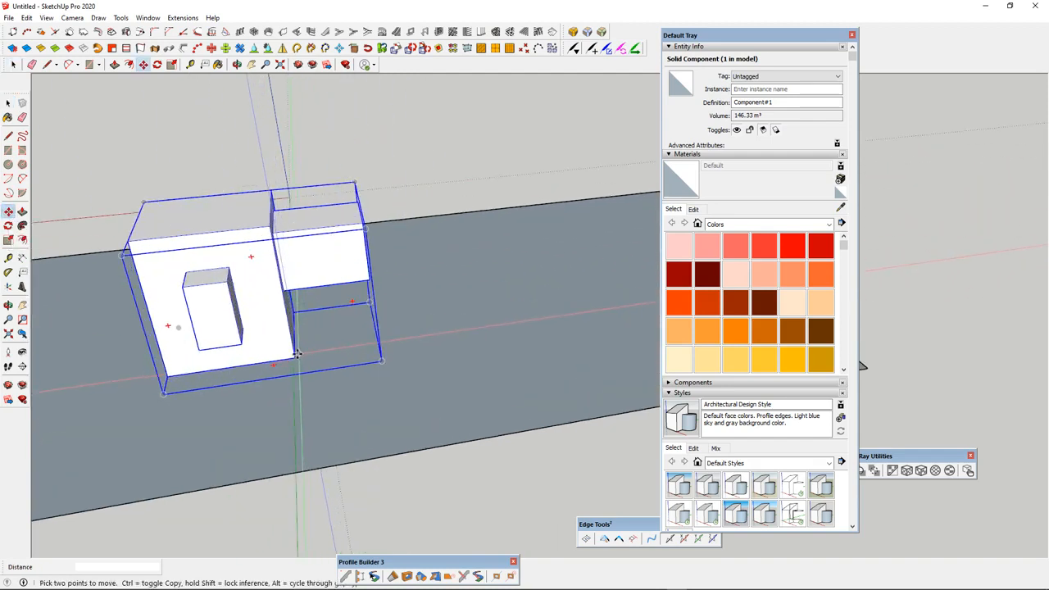
{"action": "left_click", "coordinate": [294, 357]}
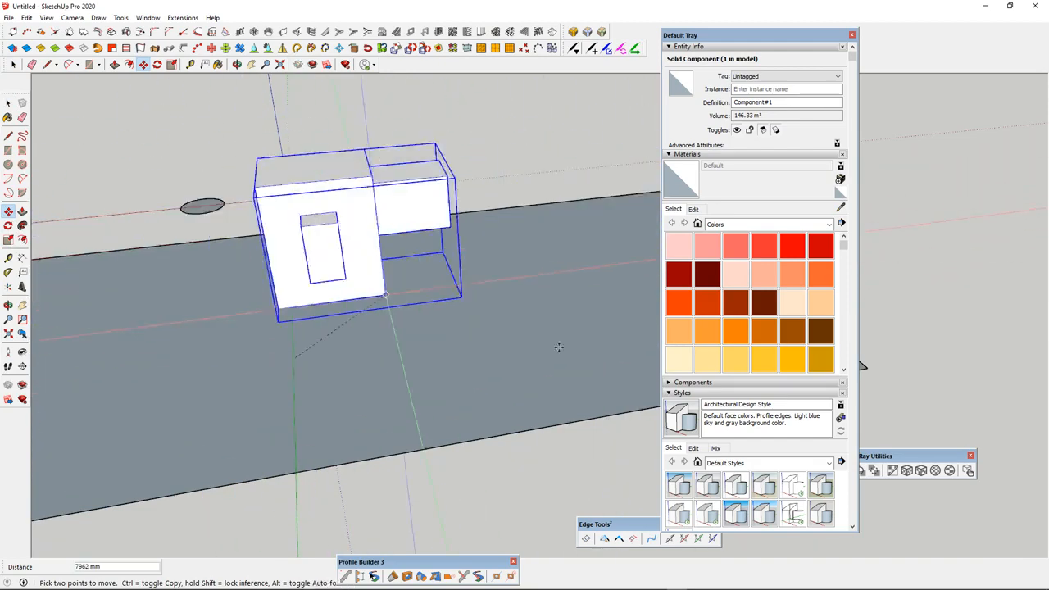
{"action": "scroll", "coordinate": [360, 295], "scroll_direction": "down", "scroll_amount": 3}
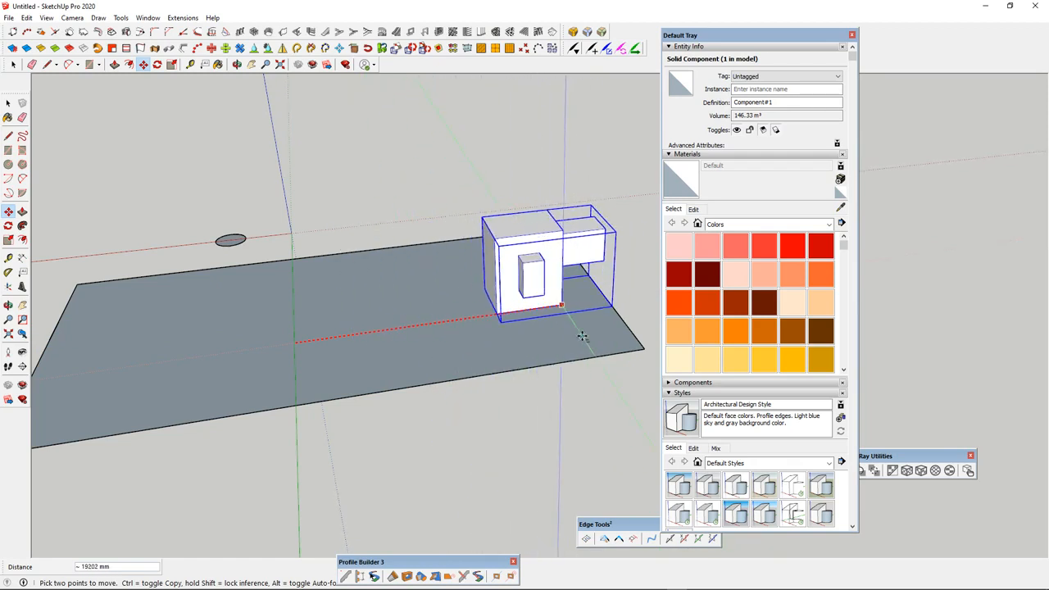
{"action": "key", "text": "ctrl"}
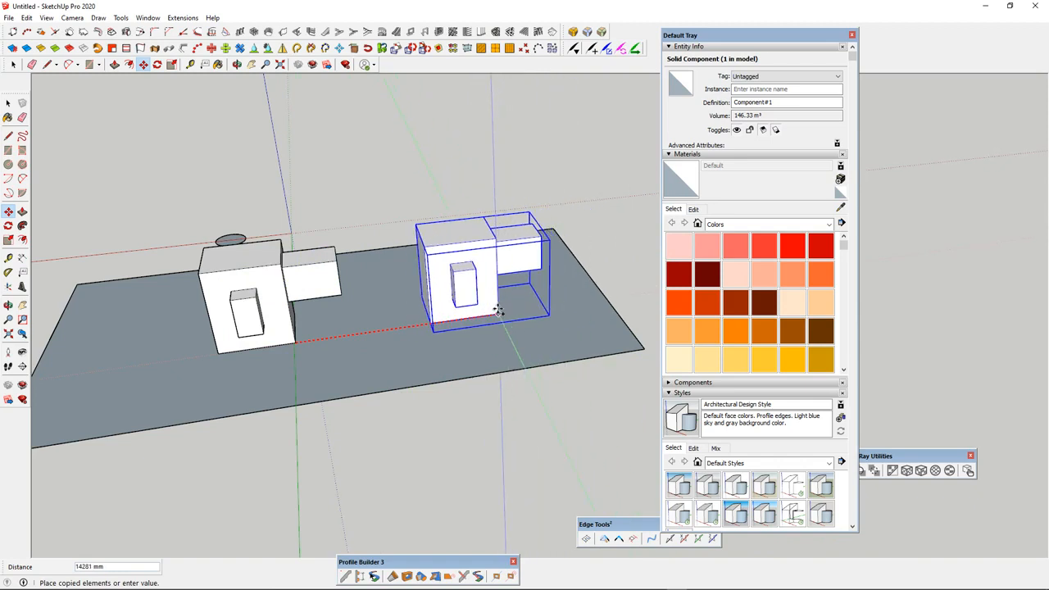
{"action": "left_click", "coordinate": [497, 310]}
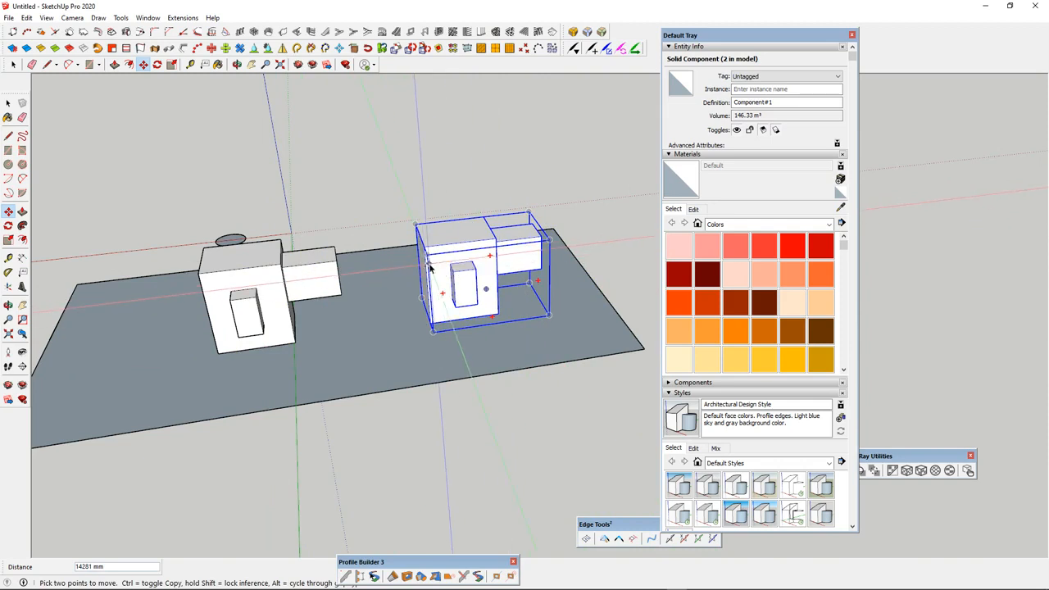
Edit the copied component and Push/Pull the side block's front face outward by about 8954 mm
{"action": "key", "text": "space"}
{"action": "right_click", "coordinate": [467, 220]}
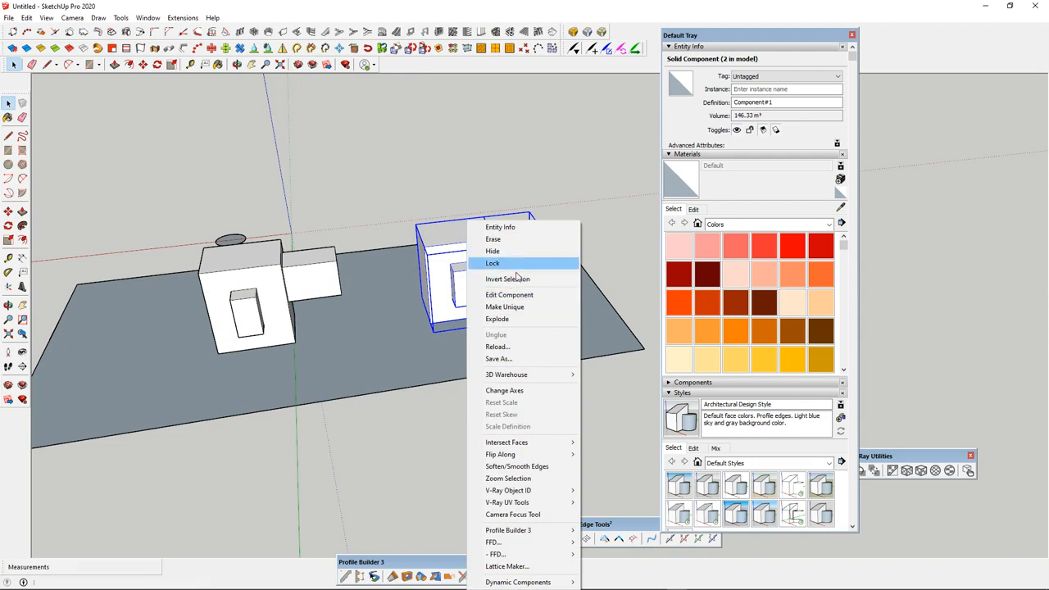
{"action": "left_click", "coordinate": [518, 297]}
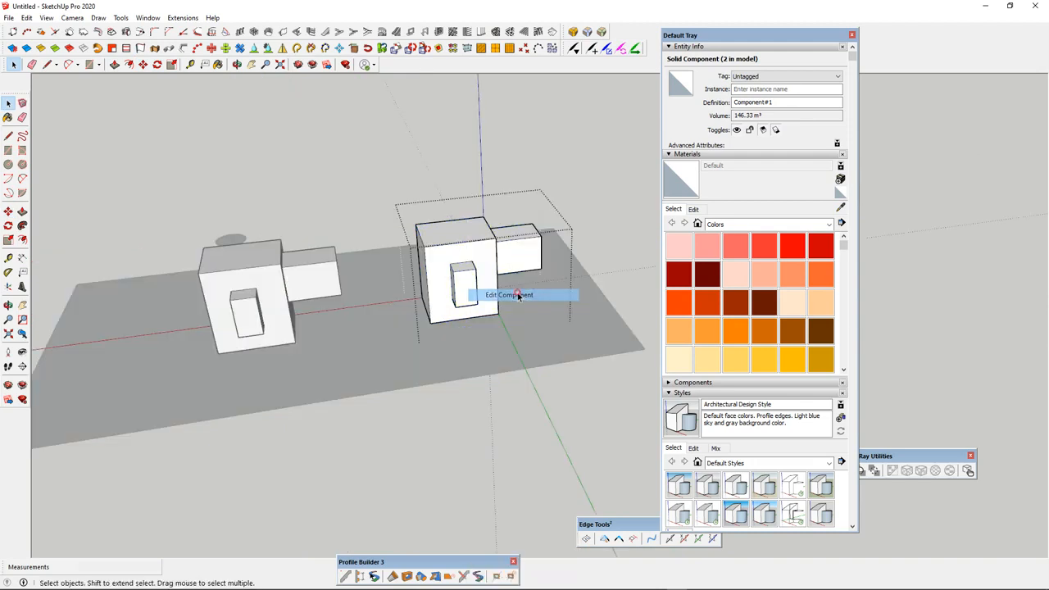
{"action": "left_click", "coordinate": [508, 257]}
{"action": "key", "text": "p"}
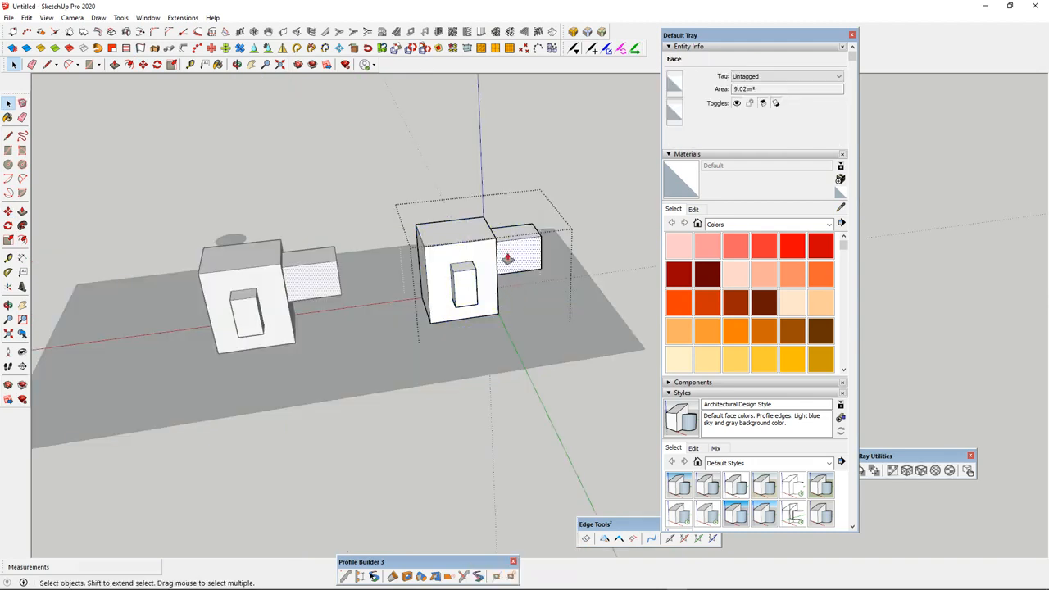
{"action": "left_click", "coordinate": [508, 257]}
{"action": "left_click", "coordinate": [528, 267]}
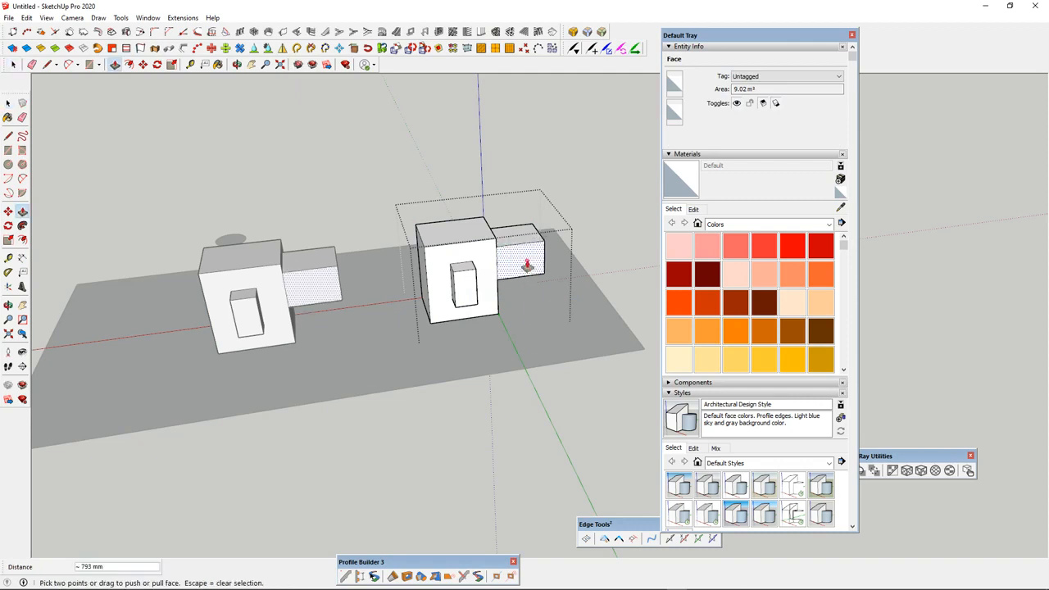
{"action": "left_click", "coordinate": [517, 249]}
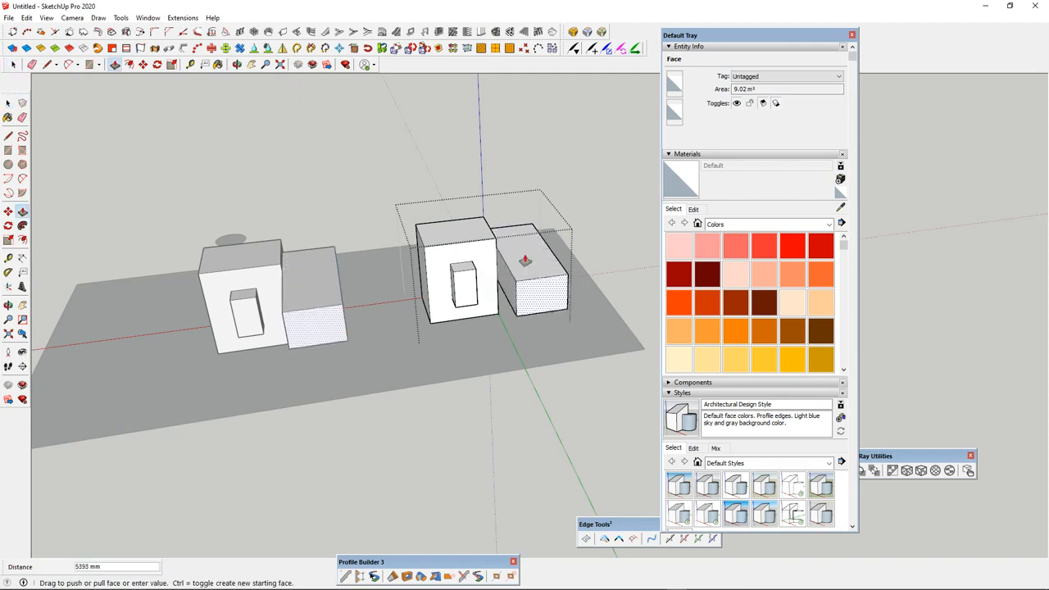
{"action": "left_click", "coordinate": [490, 308]}
Push/Pull the small front block's face outward by about 6427 mm and leave the component editing
{"action": "scroll", "coordinate": [491, 308], "scroll_direction": "up", "scroll_amount": 3}
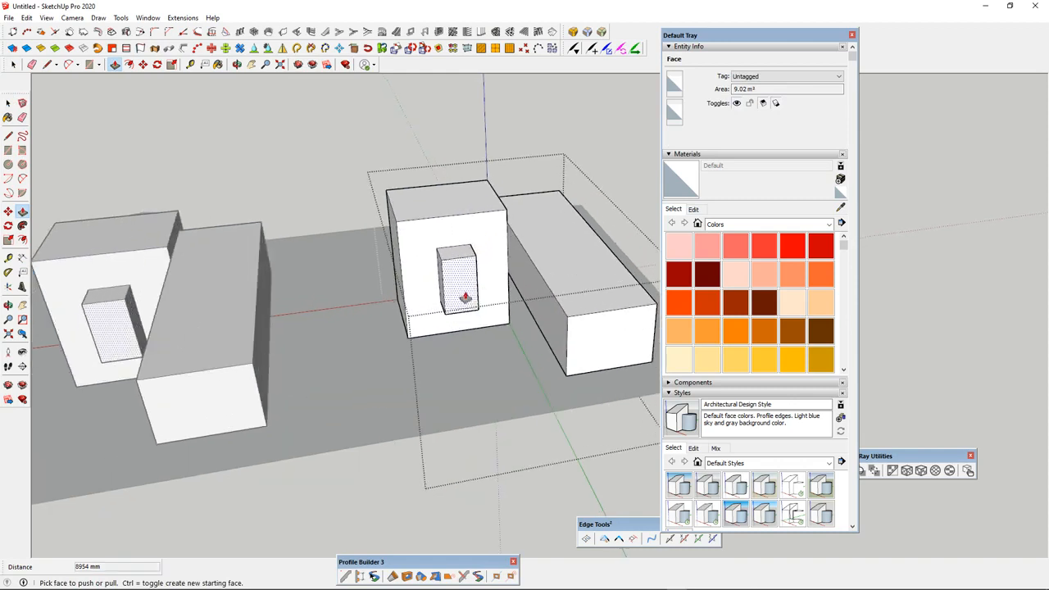
{"action": "left_click", "coordinate": [466, 297]}
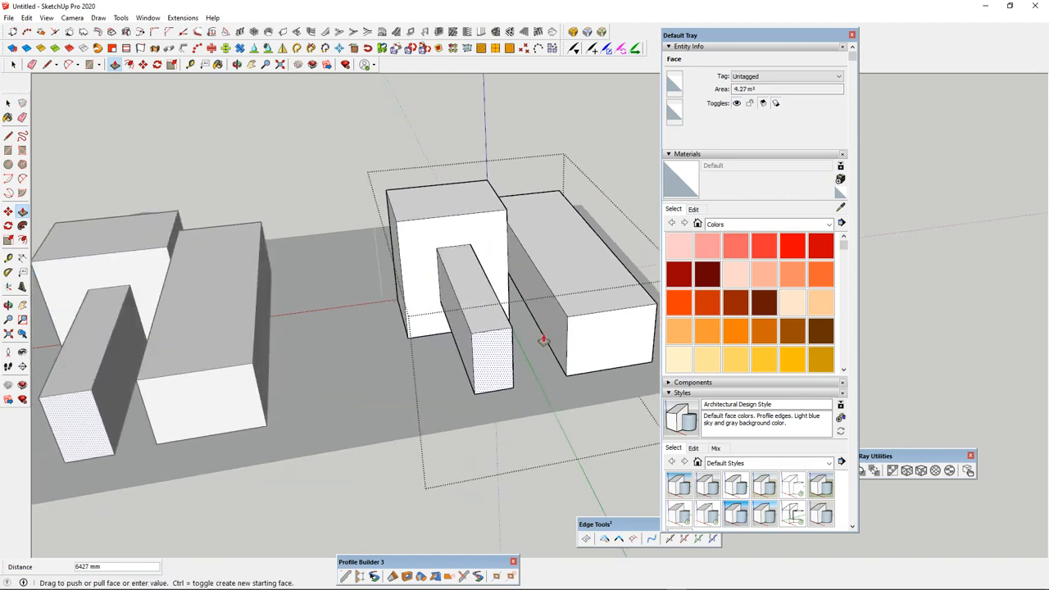
{"action": "left_click", "coordinate": [482, 296]}
{"action": "scroll", "coordinate": [481, 287], "scroll_direction": "down", "scroll_amount": 4}
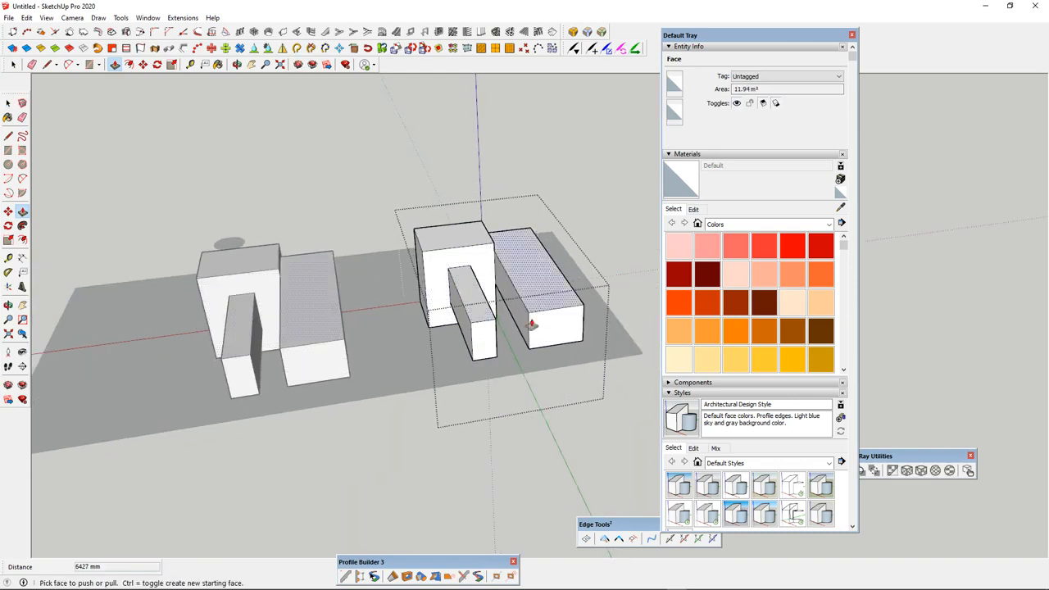
{"action": "key", "text": "space"}
{"action": "key", "text": "Escape"}
Compare the two box components from several angles and select the copied one
{"action": "scroll", "coordinate": [459, 305], "scroll_direction": "up", "scroll_amount": 2}
{"action": "middle_click_drag", "start_coordinate": [404, 288], "coordinate": [508, 291]}
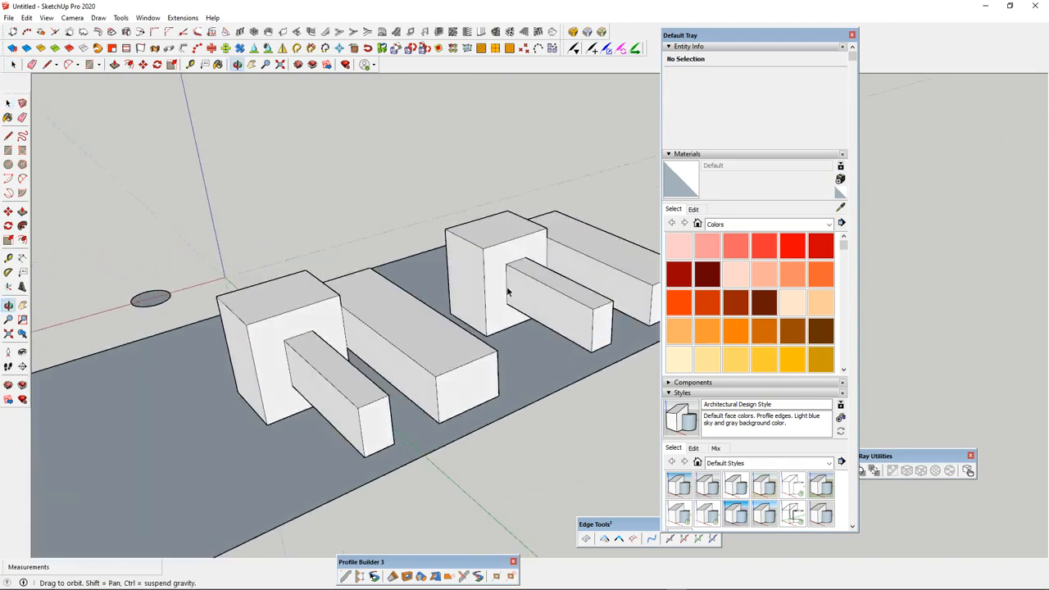
{"action": "scroll", "coordinate": [427, 307], "scroll_direction": "down", "scroll_amount": 4}
{"action": "scroll", "coordinate": [428, 307], "scroll_direction": "up", "scroll_amount": 4}
{"action": "middle_click_drag", "start_coordinate": [395, 292], "coordinate": [453, 267]}
{"action": "scroll", "coordinate": [377, 290], "scroll_direction": "down", "scroll_amount": 4}
{"action": "scroll", "coordinate": [440, 310], "scroll_direction": "up", "scroll_amount": 3}
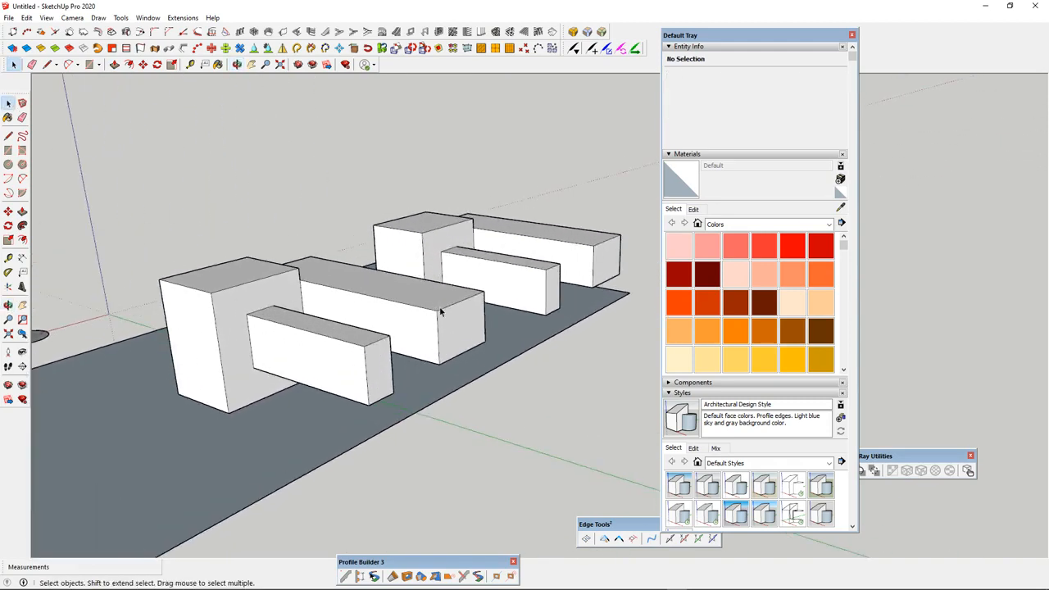
{"action": "middle_click_drag", "start_coordinate": [440, 312], "coordinate": [283, 280]}
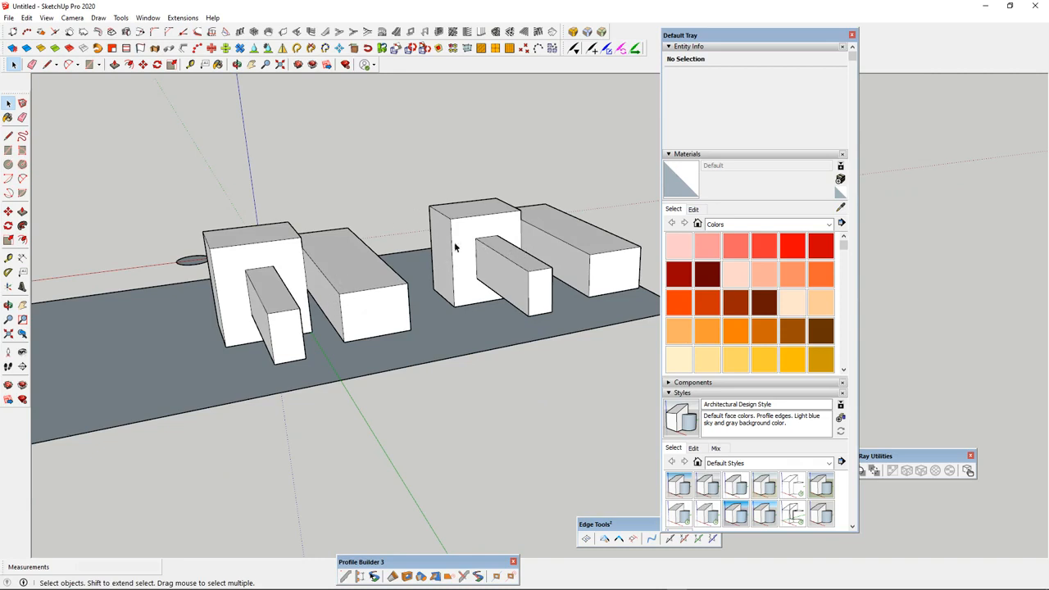
{"action": "middle_click_drag", "start_coordinate": [490, 276], "coordinate": [494, 238]}
{"action": "left_click", "coordinate": [494, 238]}
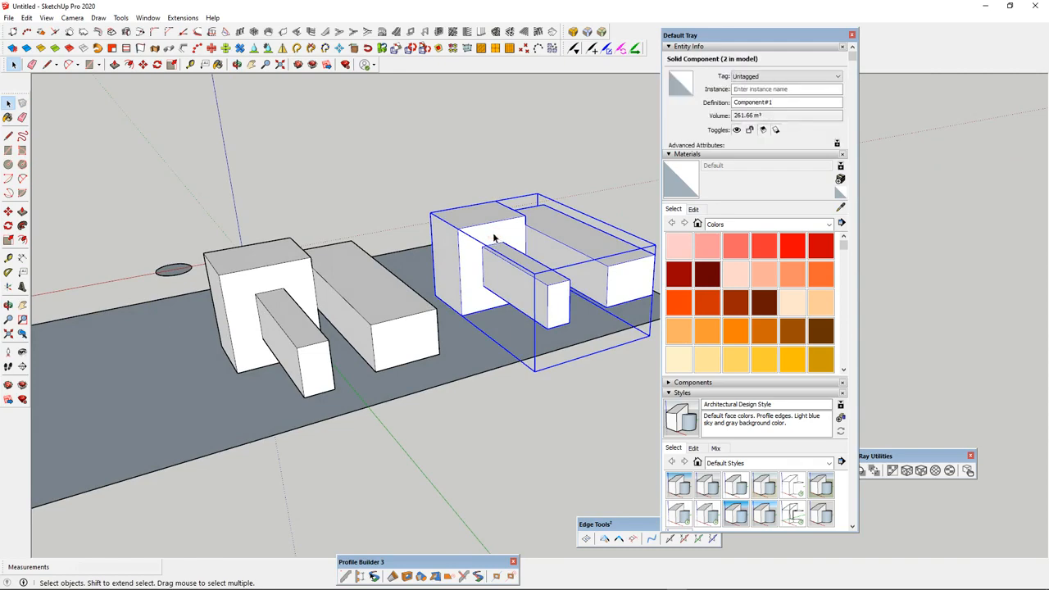
Open the original box component for editing and select the side block's top face
{"action": "left_click", "coordinate": [328, 281]}
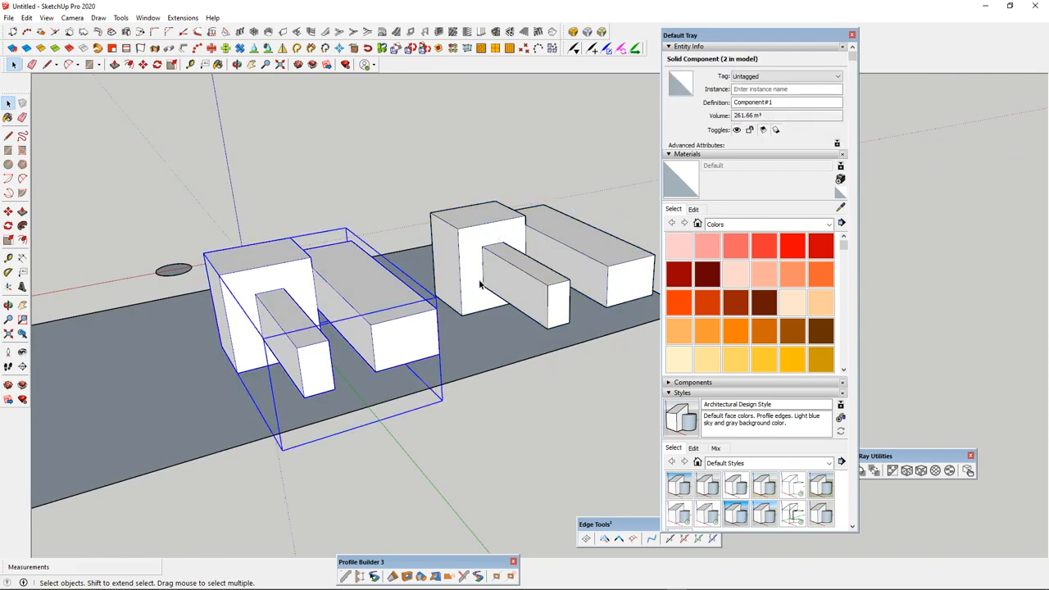
{"action": "middle_click_drag", "start_coordinate": [481, 284], "coordinate": [389, 253]}
{"action": "scroll", "coordinate": [421, 243], "scroll_direction": "down", "scroll_amount": 3}
{"action": "scroll", "coordinate": [423, 245], "scroll_direction": "up", "scroll_amount": 4}
{"action": "middle_click_drag", "start_coordinate": [483, 255], "coordinate": [539, 268]}
{"action": "scroll", "coordinate": [479, 264], "scroll_direction": "down", "scroll_amount": 1}
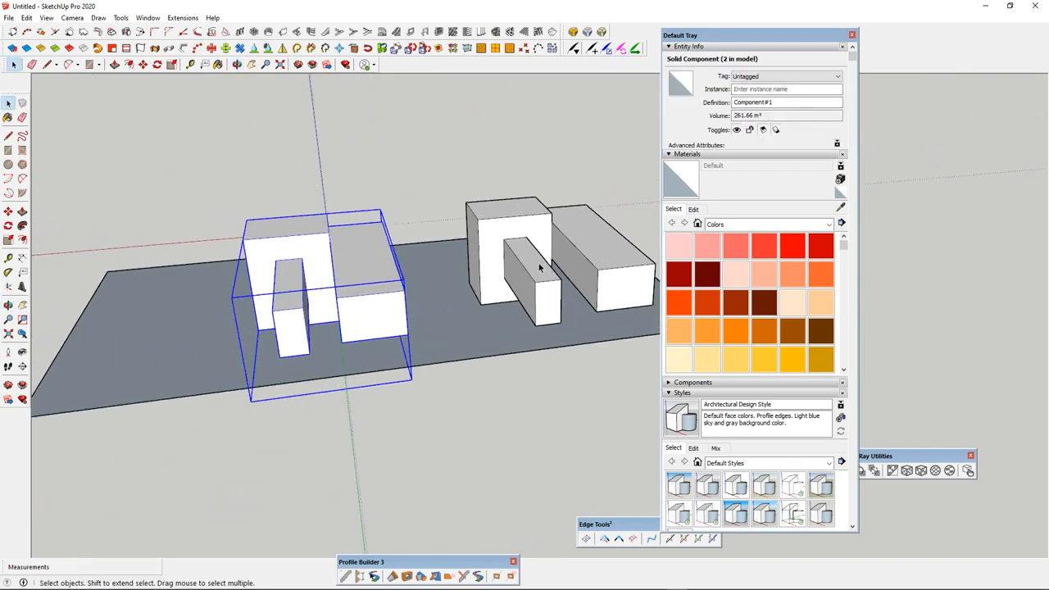
{"action": "right_click", "coordinate": [351, 293]}
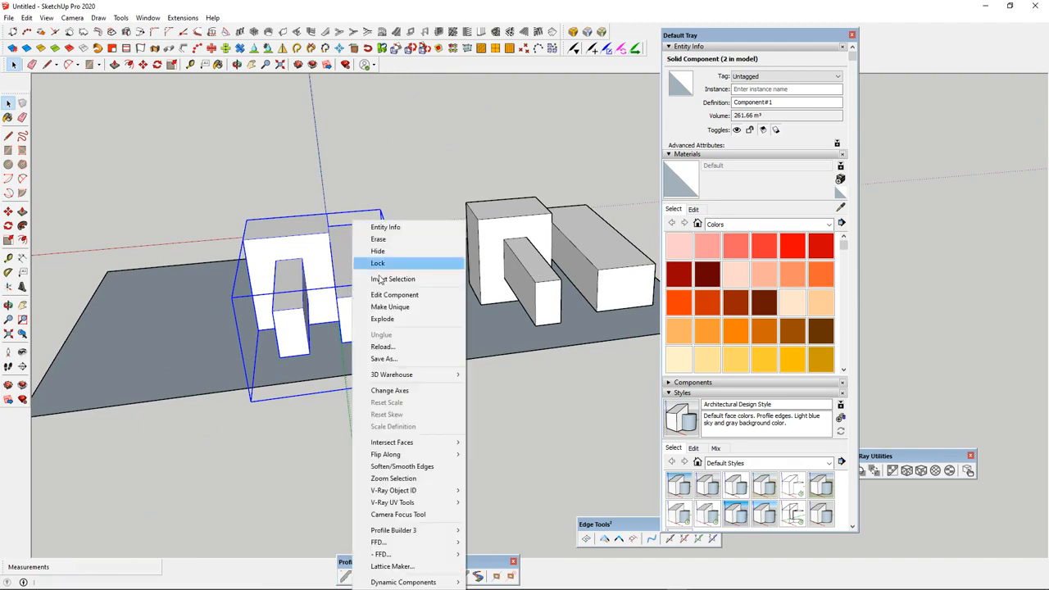
{"action": "left_click", "coordinate": [387, 294]}
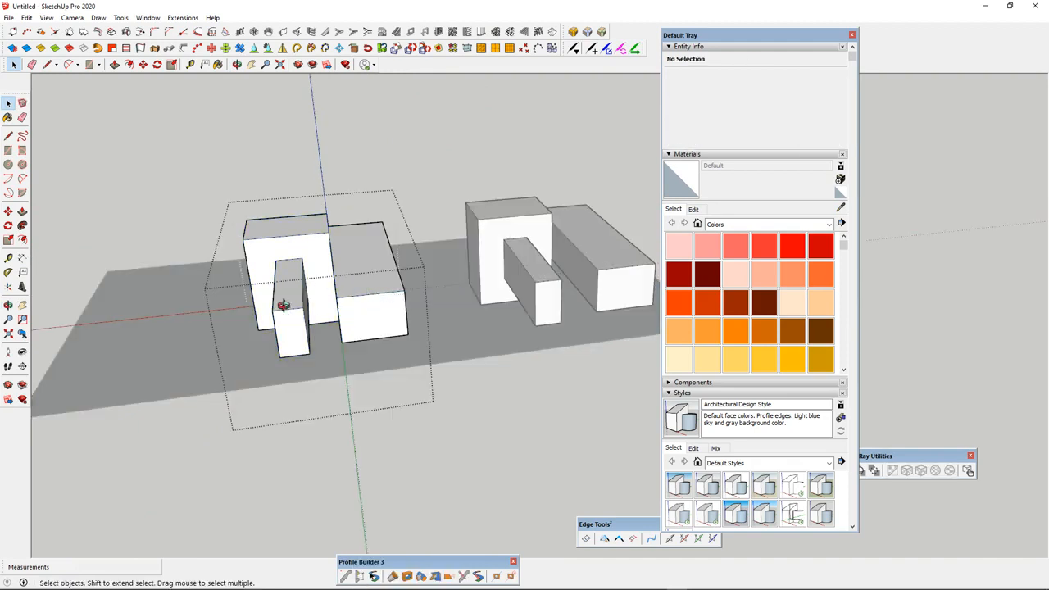
{"action": "middle_click_drag", "start_coordinate": [283, 303], "coordinate": [409, 304]}
{"action": "left_click", "coordinate": [469, 314]}
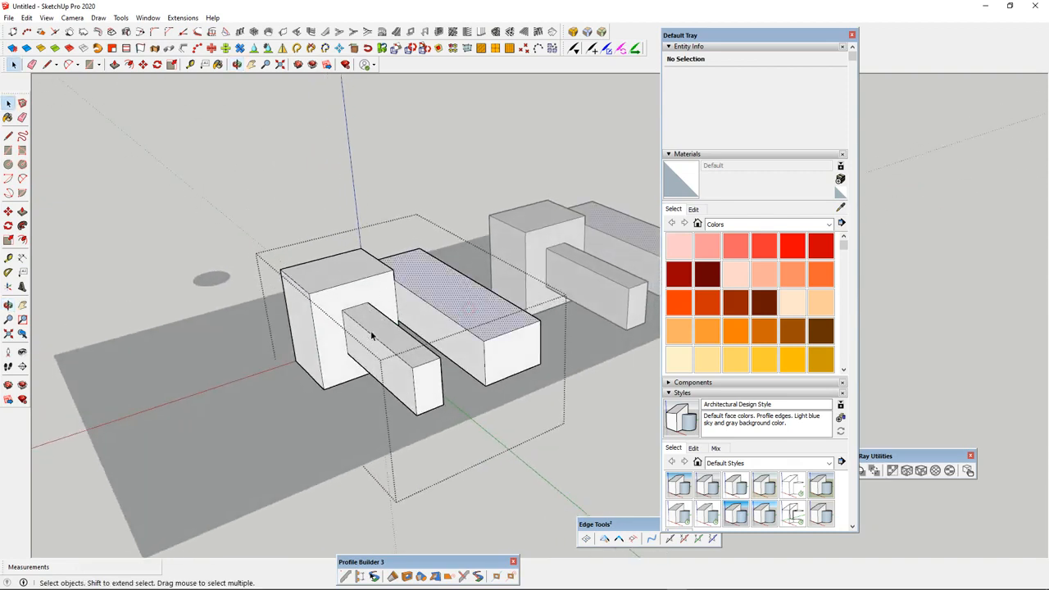
Collapse the entity info and paint the side block's top face with the red material Color A05
{"action": "left_click", "coordinate": [687, 46]}
{"action": "scroll", "coordinate": [842, 125], "scroll_direction": "down", "scroll_amount": 1}
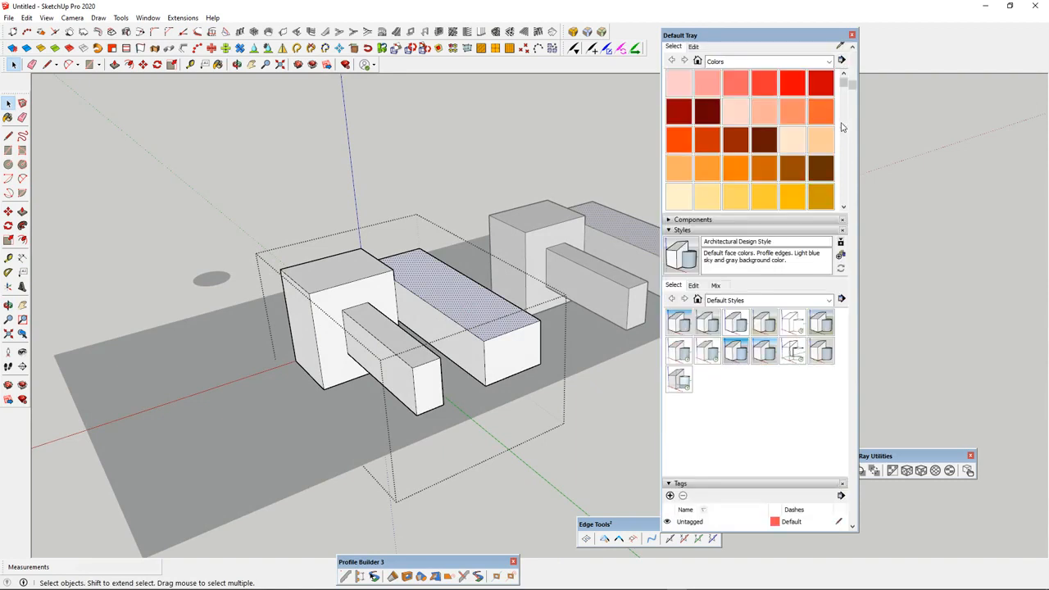
{"action": "scroll", "coordinate": [843, 125], "scroll_direction": "up", "scroll_amount": 1}
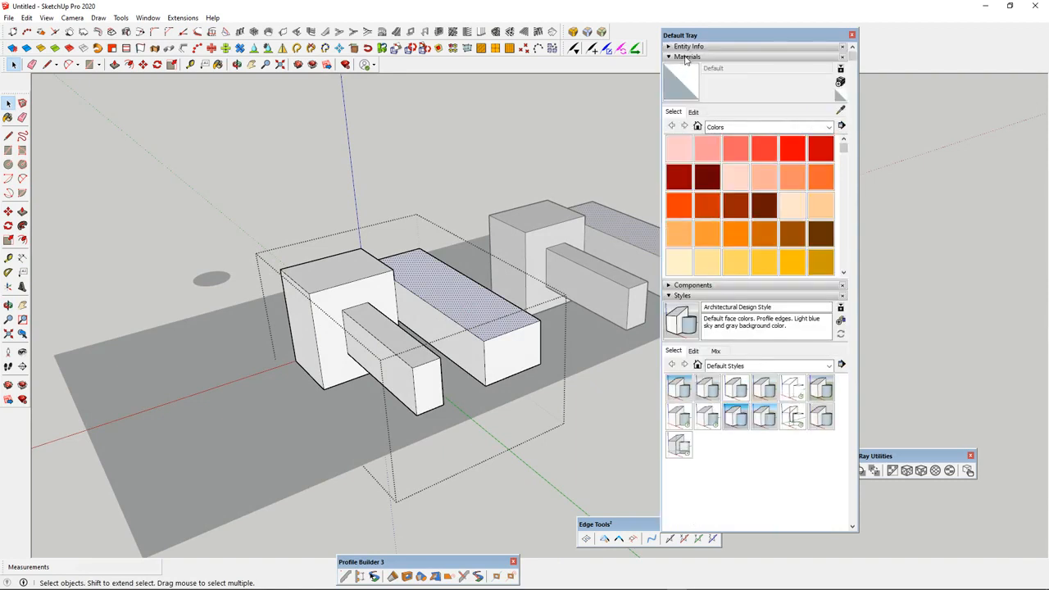
{"action": "left_click", "coordinate": [686, 58]}
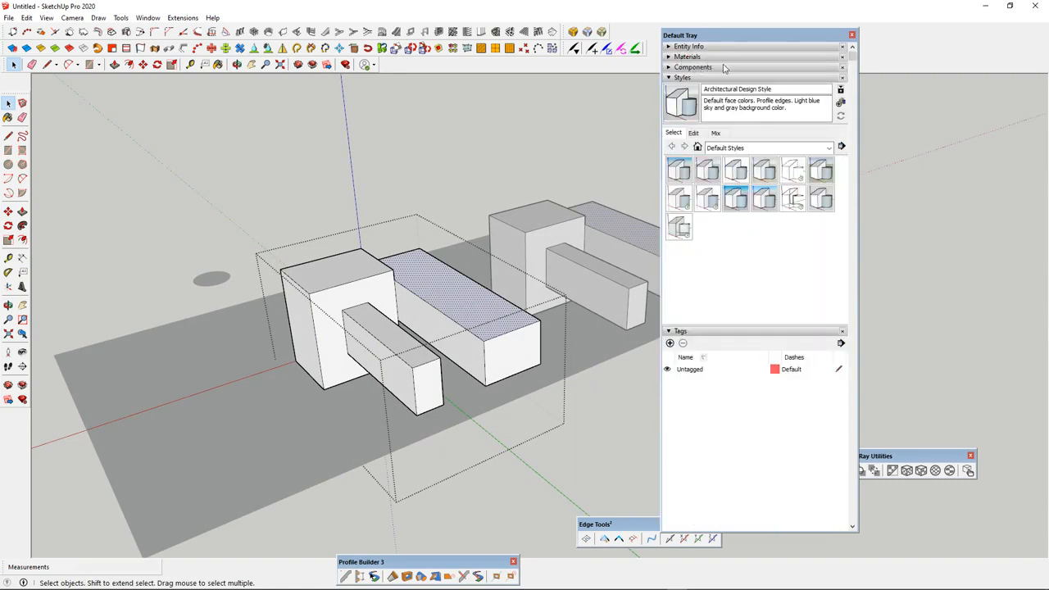
{"action": "left_click", "coordinate": [687, 57]}
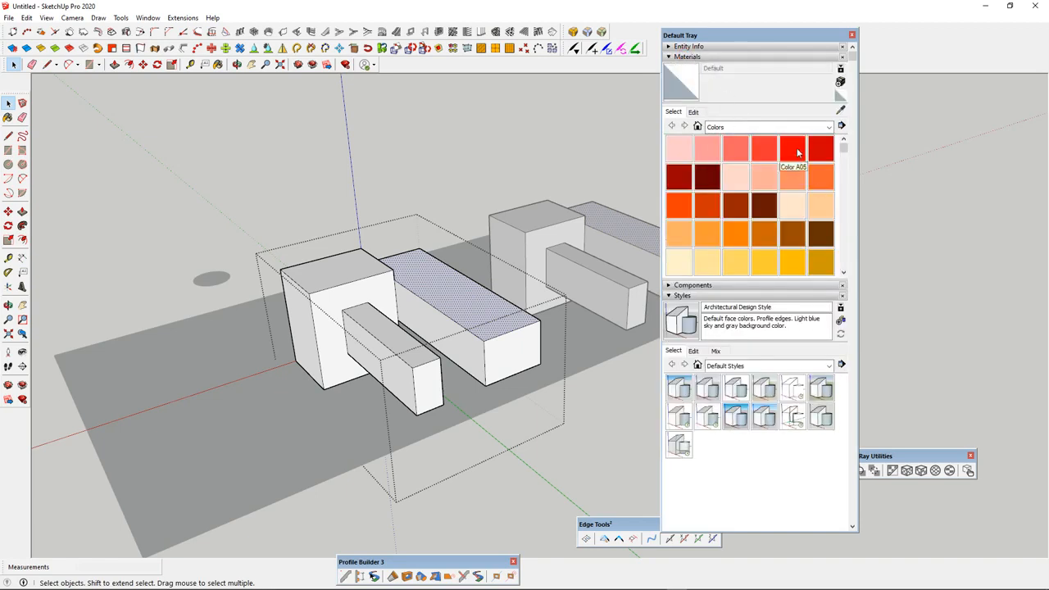
{"action": "left_click", "coordinate": [794, 149]}
{"action": "left_click", "coordinate": [474, 295]}
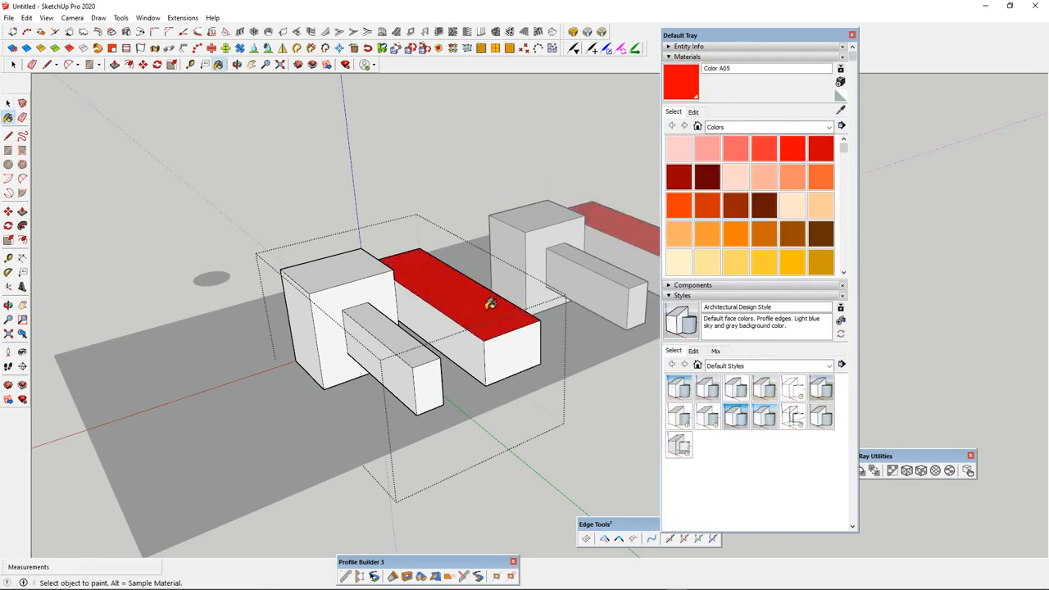
Paint the side block's front face and long side face with the brown material Color B08
{"action": "left_click", "coordinate": [766, 215]}
{"action": "scroll", "coordinate": [502, 343], "scroll_direction": "up", "scroll_amount": 2}
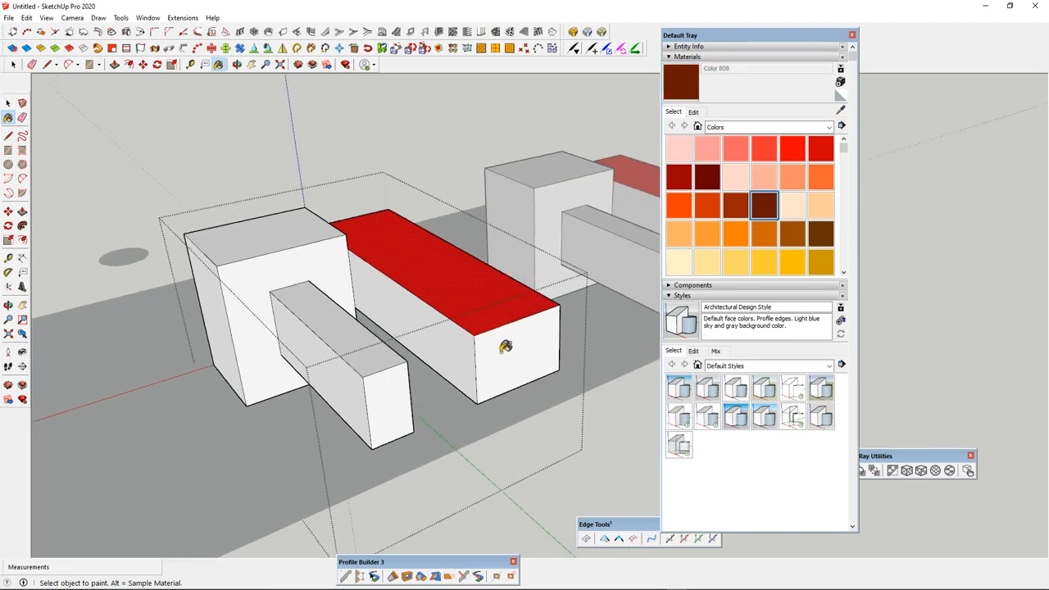
{"action": "left_click", "coordinate": [497, 347]}
{"action": "left_click", "coordinate": [455, 341]}
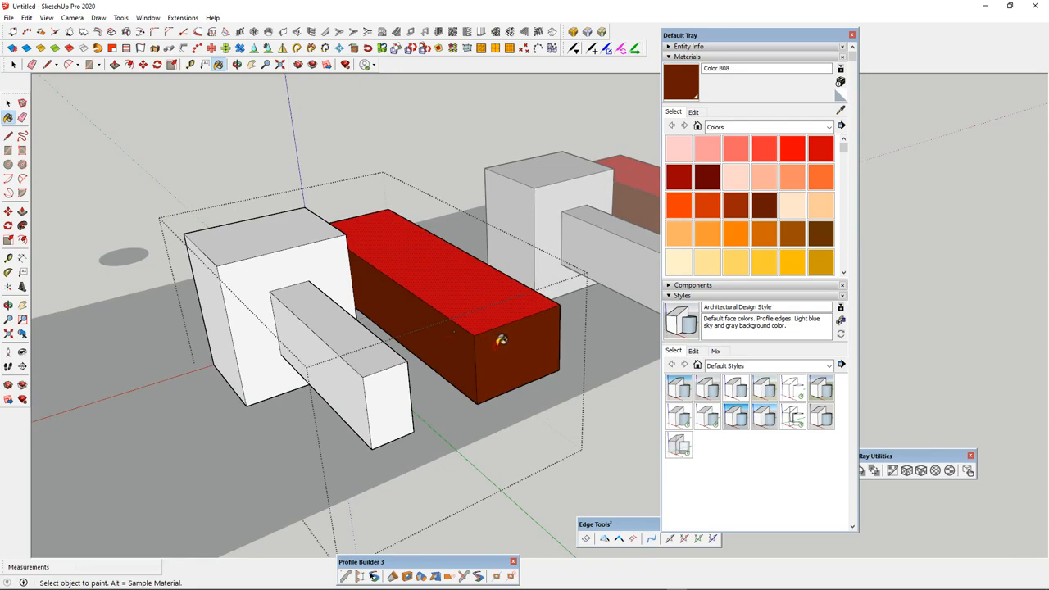
{"action": "scroll", "coordinate": [480, 291], "scroll_direction": "down", "scroll_amount": 2}
Paint the side block's front face and long side face with the yellow material Color D05
{"action": "left_click", "coordinate": [791, 262]}
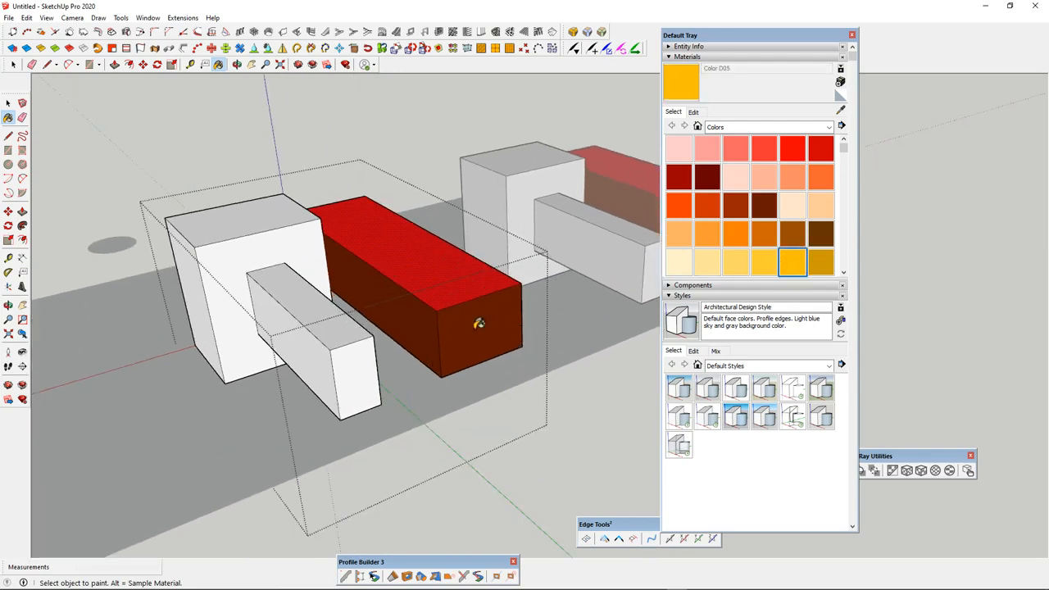
{"action": "left_click", "coordinate": [453, 318]}
{"action": "left_click", "coordinate": [411, 314]}
{"action": "middle_click_drag", "start_coordinate": [411, 315], "coordinate": [318, 338]}
{"action": "scroll", "coordinate": [499, 277], "scroll_direction": "up", "scroll_amount": 3}
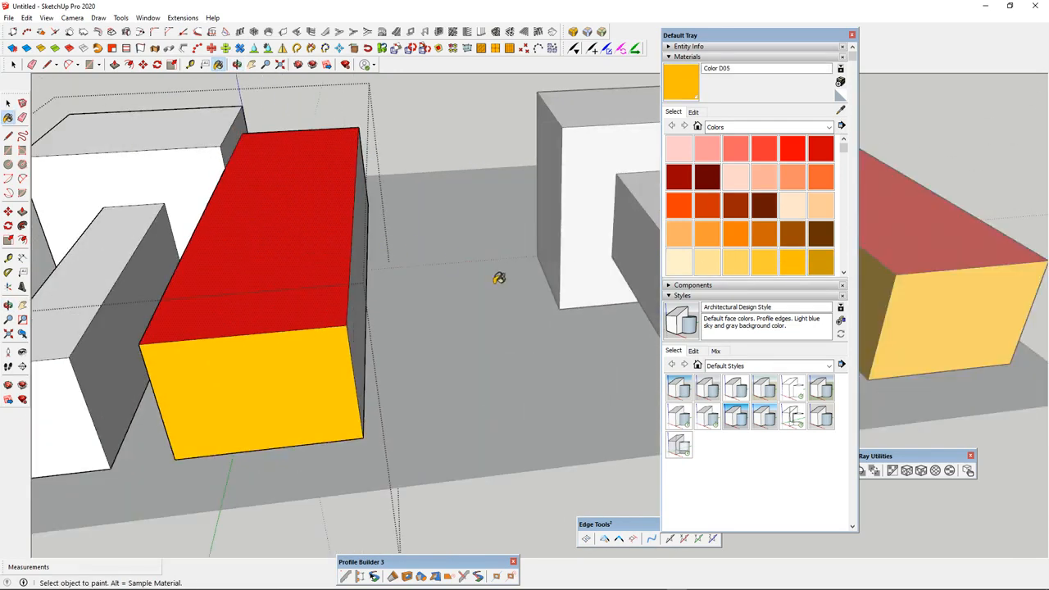
Paint the small front block's top and front faces with the purple material Color K08
{"action": "scroll", "coordinate": [467, 271], "scroll_direction": "down", "scroll_amount": 3}
{"action": "scroll", "coordinate": [775, 219], "scroll_direction": "down", "scroll_amount": 4}
{"action": "scroll", "coordinate": [775, 223], "scroll_direction": "down", "scroll_amount": 4}
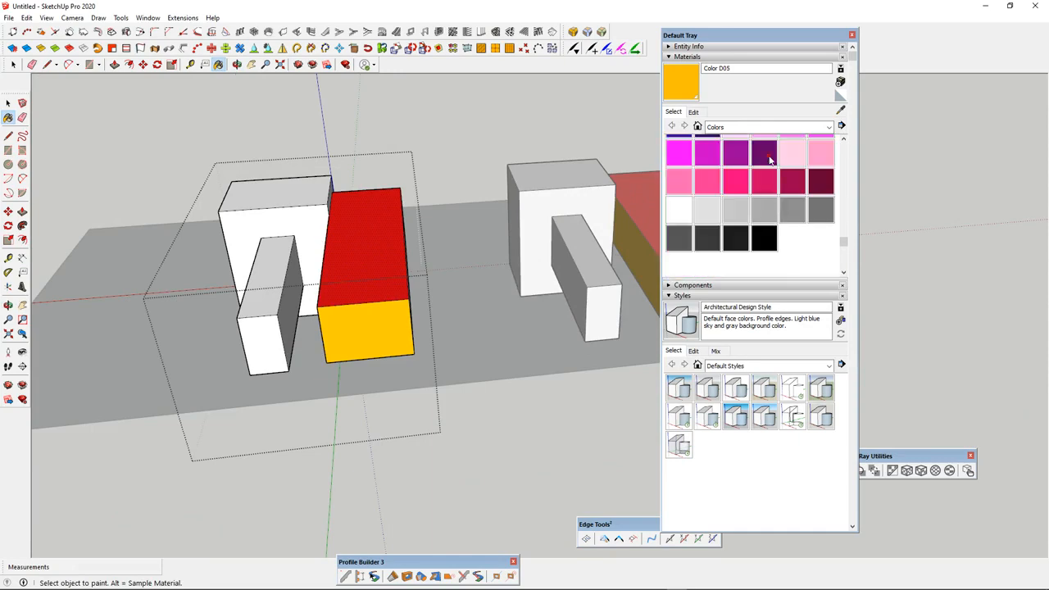
{"action": "left_click", "coordinate": [764, 153]}
{"action": "mouse_move", "coordinate": [421, 298]}
{"action": "middle_mouse_down"}
{"action": "mouse_move", "coordinate": [499, 281]}
{"action": "mouse_move", "coordinate": [298, 306]}
{"action": "middle_mouse_up"}
{"action": "left_click", "coordinate": [297, 306]}
{"action": "scroll", "coordinate": [276, 305], "scroll_direction": "down", "scroll_amount": 2}
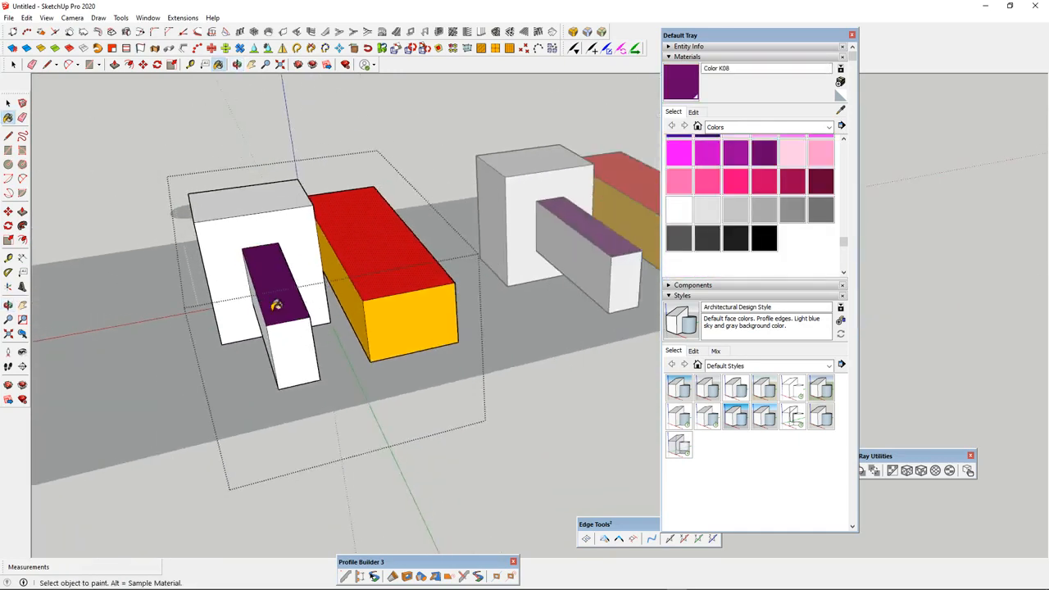
{"action": "left_click", "coordinate": [296, 343]}
{"action": "middle_click_drag", "start_coordinate": [297, 342], "coordinate": [369, 322]}
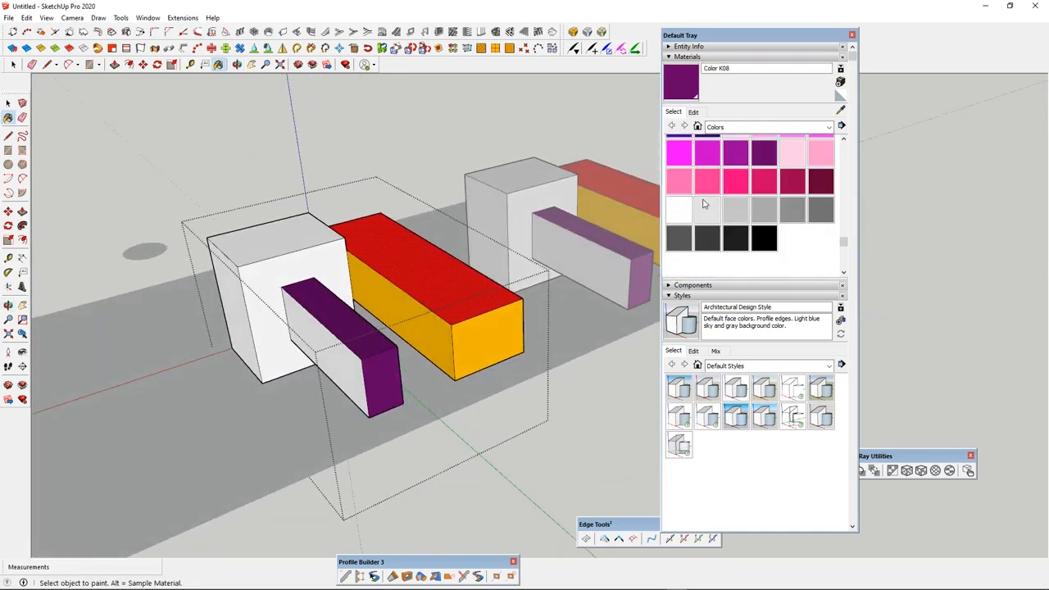
Paint the small front block's long side and front faces with dark grey Color M07 and leave the component editing
{"action": "left_click", "coordinate": [707, 238]}
{"action": "scroll", "coordinate": [340, 349], "scroll_direction": "up", "scroll_amount": 3}
{"action": "left_click", "coordinate": [353, 354]}
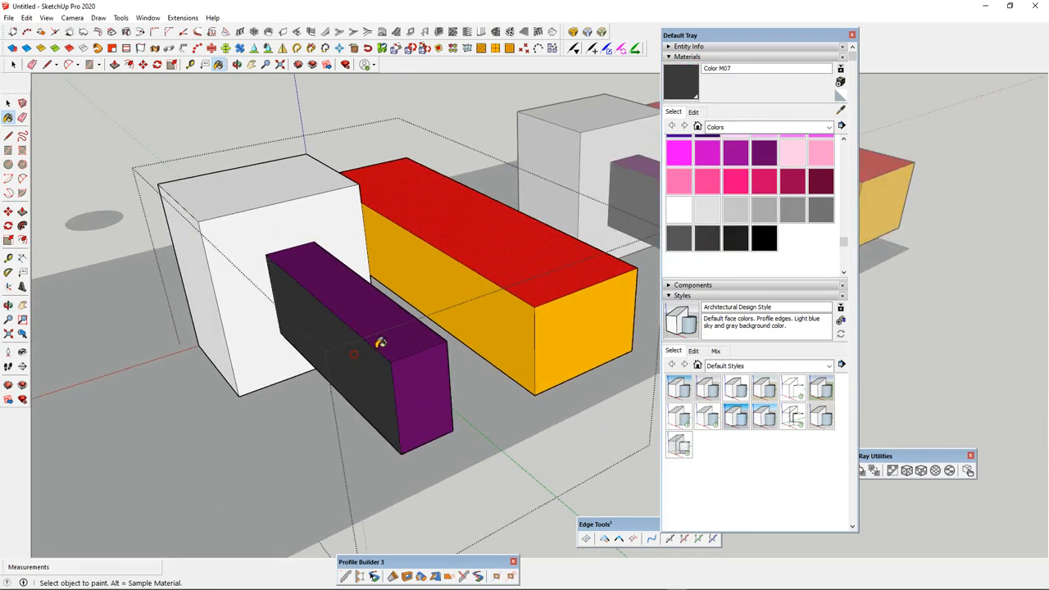
{"action": "scroll", "coordinate": [386, 352], "scroll_direction": "down", "scroll_amount": 4}
{"action": "middle_click_drag", "start_coordinate": [492, 327], "coordinate": [532, 292]}
{"action": "scroll", "coordinate": [455, 299], "scroll_direction": "up", "scroll_amount": 3}
{"action": "left_click", "coordinate": [8, 101]}
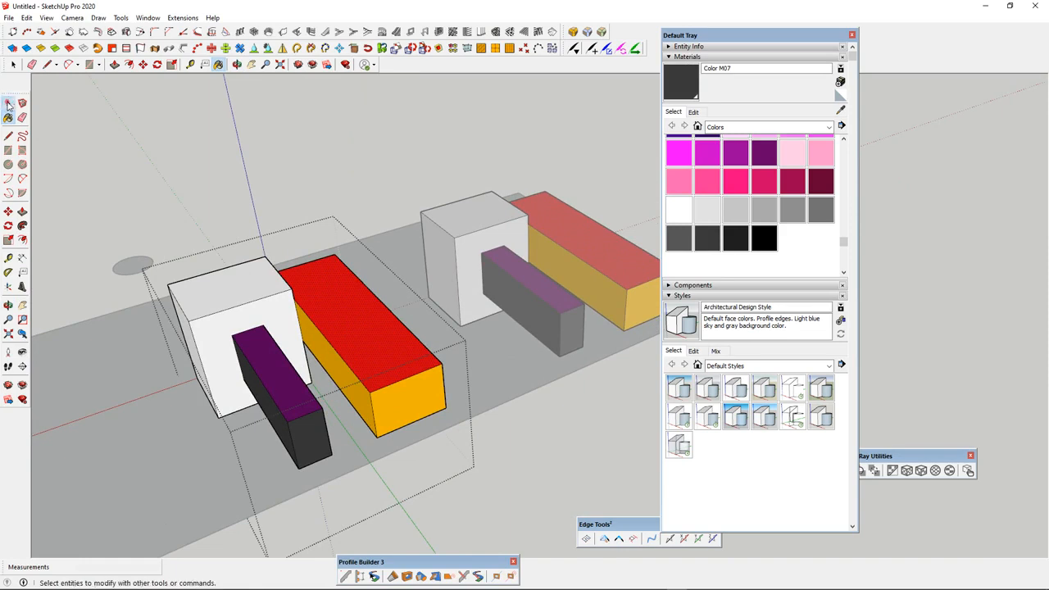
{"action": "scroll", "coordinate": [345, 328], "scroll_direction": "down", "scroll_amount": 3}
{"action": "middle_click_drag", "start_coordinate": [503, 287], "coordinate": [486, 259]}
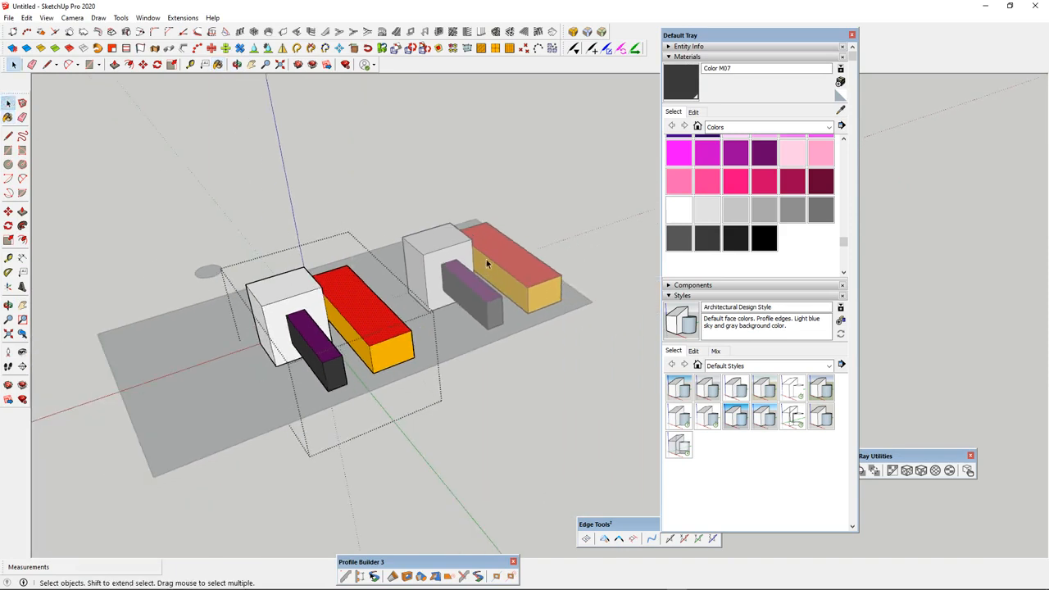
{"action": "left_click", "coordinate": [541, 198]}
Examine both painted box components from the front, sides and back to compare their colours and shapes
{"action": "scroll", "coordinate": [391, 277], "scroll_direction": "up", "scroll_amount": 3}
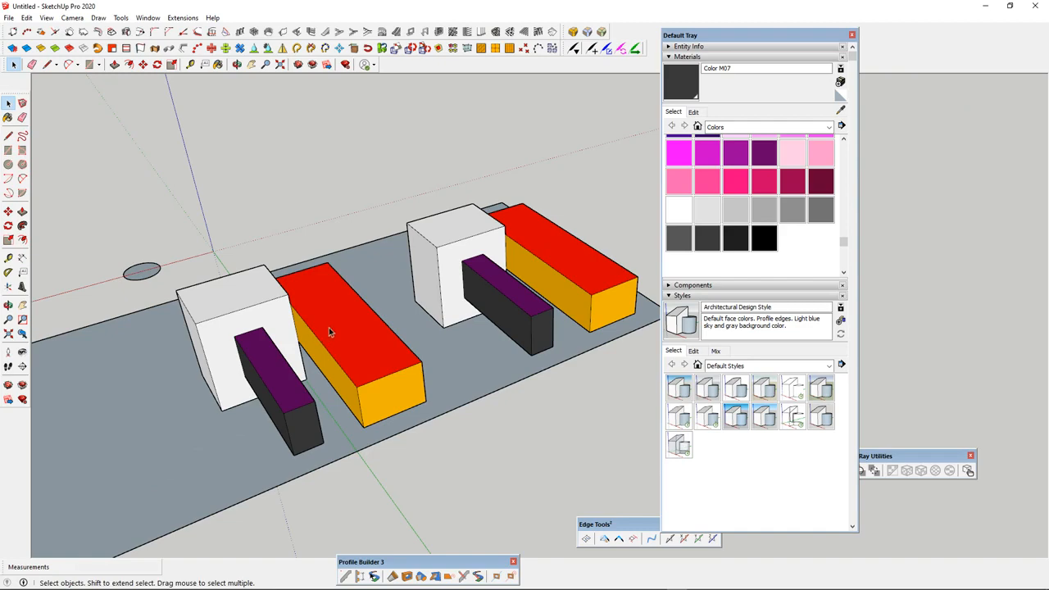
{"action": "scroll", "coordinate": [348, 326], "scroll_direction": "down", "scroll_amount": 3}
{"action": "scroll", "coordinate": [431, 316], "scroll_direction": "up", "scroll_amount": 3}
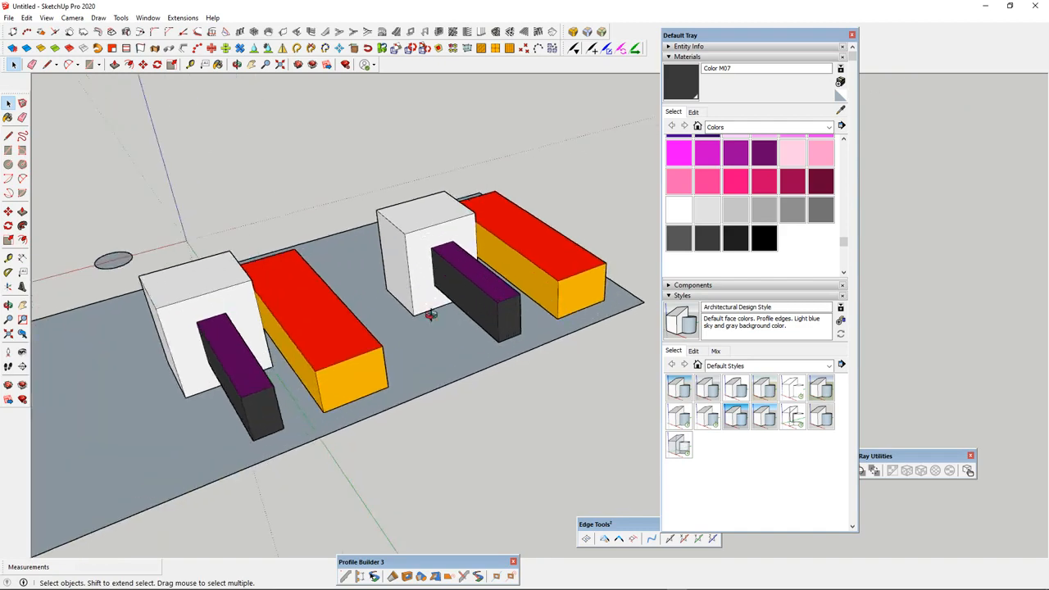
{"action": "middle_click_drag", "start_coordinate": [430, 315], "coordinate": [695, 246]}
{"action": "scroll", "coordinate": [403, 333], "scroll_direction": "down", "scroll_amount": 3}
{"action": "scroll", "coordinate": [404, 336], "scroll_direction": "up", "scroll_amount": 3}
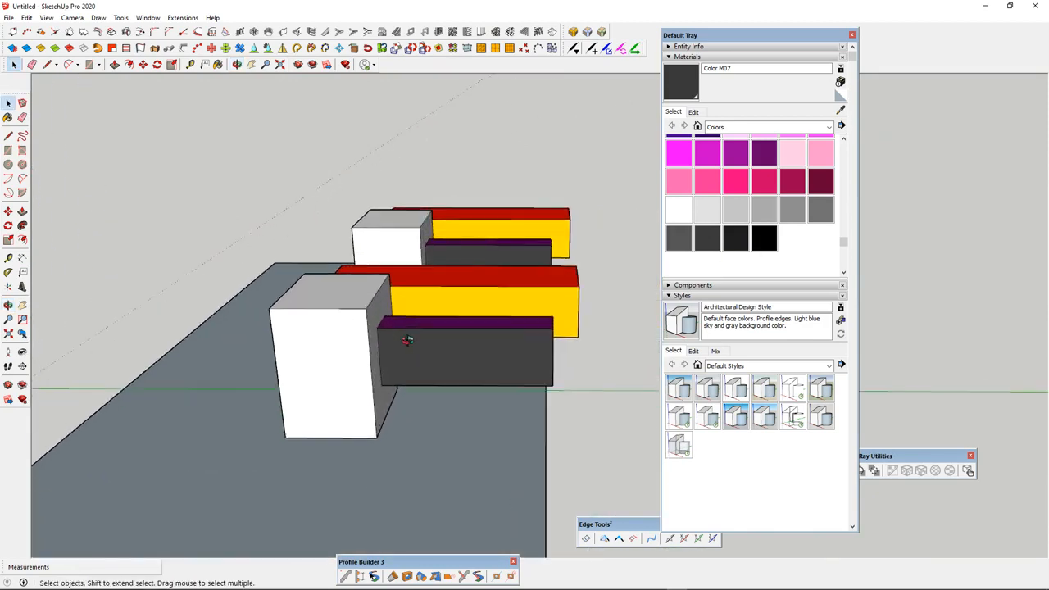
{"action": "middle_click_drag", "start_coordinate": [407, 339], "coordinate": [522, 339]}
{"action": "scroll", "coordinate": [522, 339], "scroll_direction": "down", "scroll_amount": 3}
{"action": "scroll", "coordinate": [471, 309], "scroll_direction": "up", "scroll_amount": 3}
{"action": "middle_click_drag", "start_coordinate": [471, 309], "coordinate": [519, 324]}
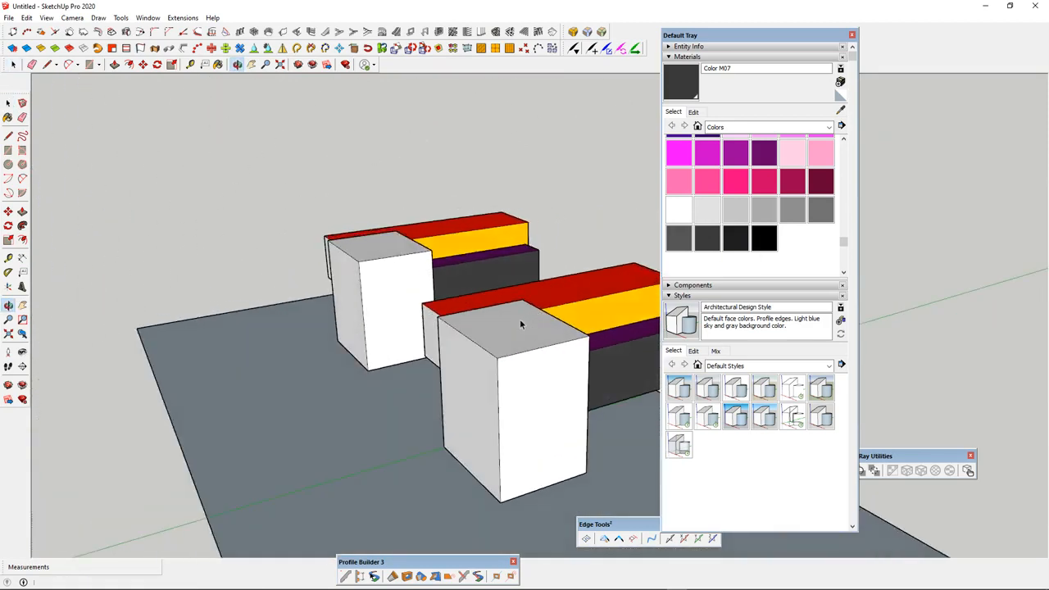
{"action": "scroll", "coordinate": [519, 324], "scroll_direction": "down", "scroll_amount": 3}
{"action": "scroll", "coordinate": [506, 294], "scroll_direction": "up", "scroll_amount": 2}
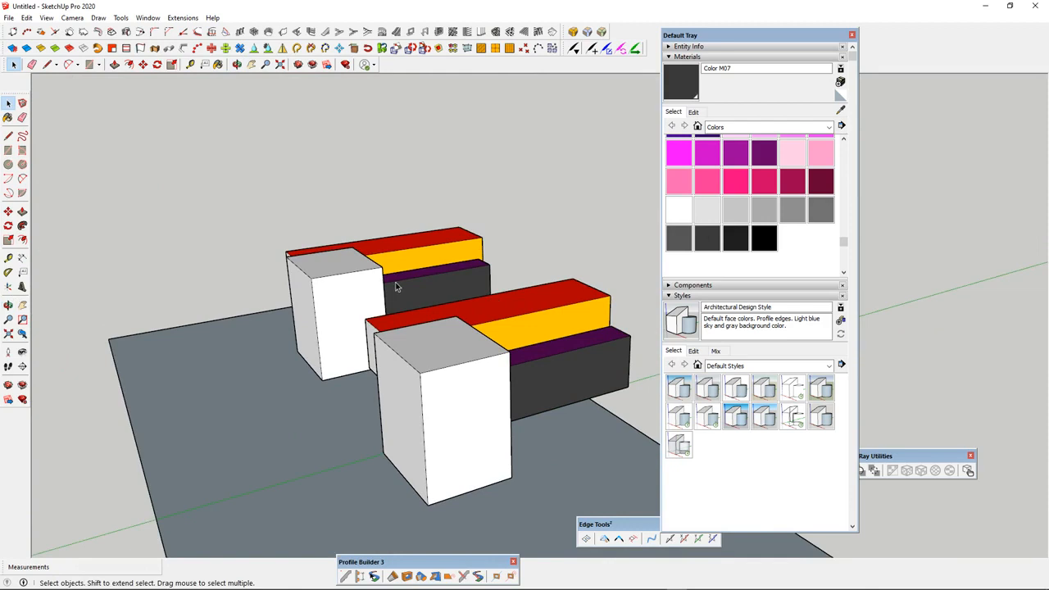
{"action": "scroll", "coordinate": [344, 286], "scroll_direction": "down", "scroll_amount": 3}
{"action": "scroll", "coordinate": [344, 286], "scroll_direction": "up", "scroll_amount": 2}
{"action": "middle_click_drag", "start_coordinate": [344, 286], "coordinate": [616, 301]}
{"action": "scroll", "coordinate": [421, 308], "scroll_direction": "down", "scroll_amount": 3}
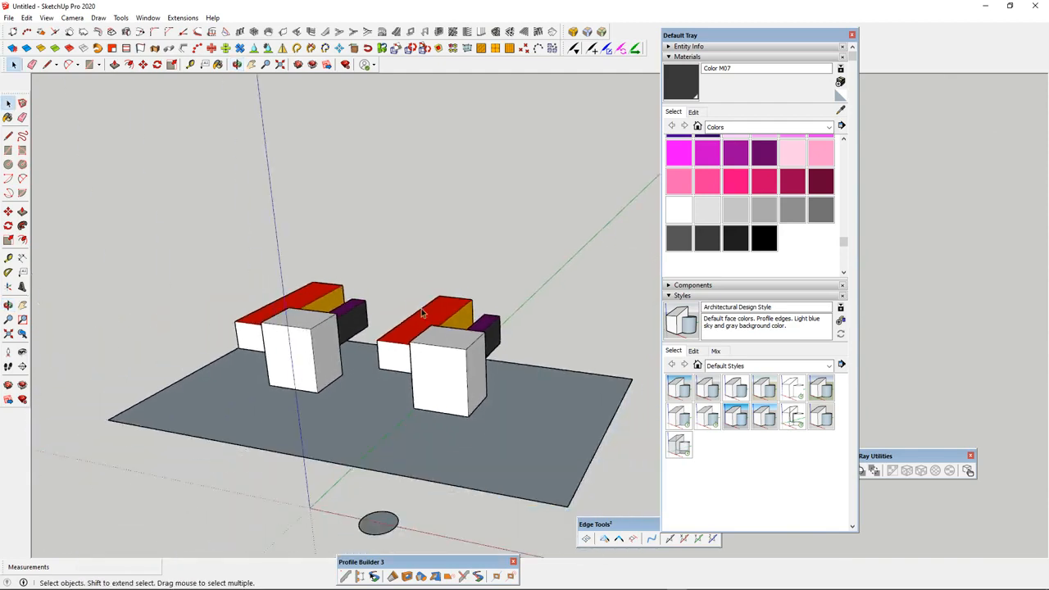
{"action": "scroll", "coordinate": [385, 345], "scroll_direction": "up", "scroll_amount": 3}
{"action": "middle_click_drag", "start_coordinate": [378, 351], "coordinate": [602, 347]}
{"action": "scroll", "coordinate": [459, 336], "scroll_direction": "down", "scroll_amount": 3}
{"action": "scroll", "coordinate": [452, 338], "scroll_direction": "up", "scroll_amount": 3}
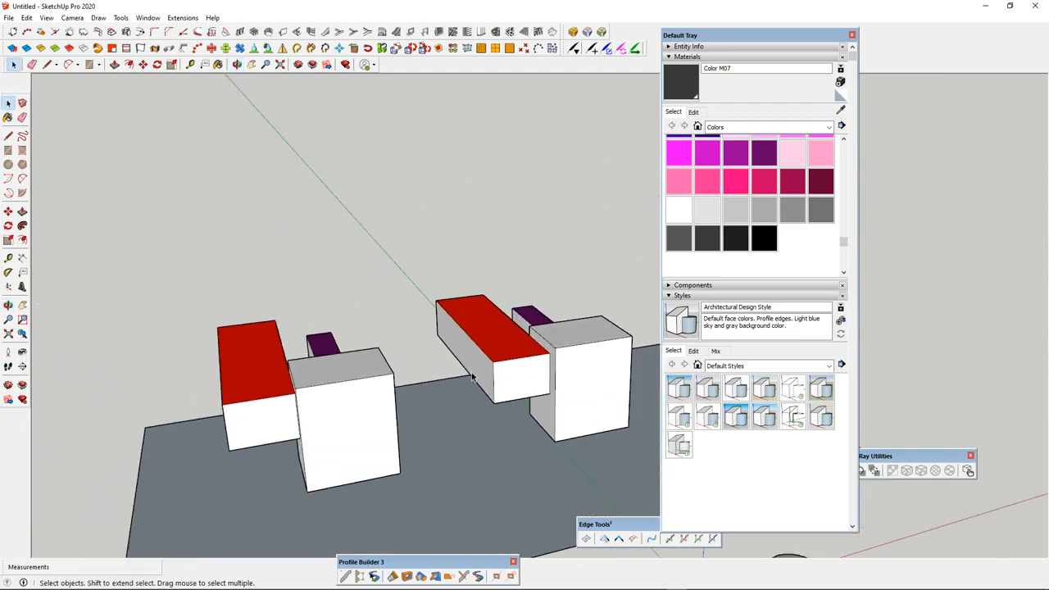
{"action": "middle_click_drag", "start_coordinate": [450, 348], "coordinate": [299, 364]}
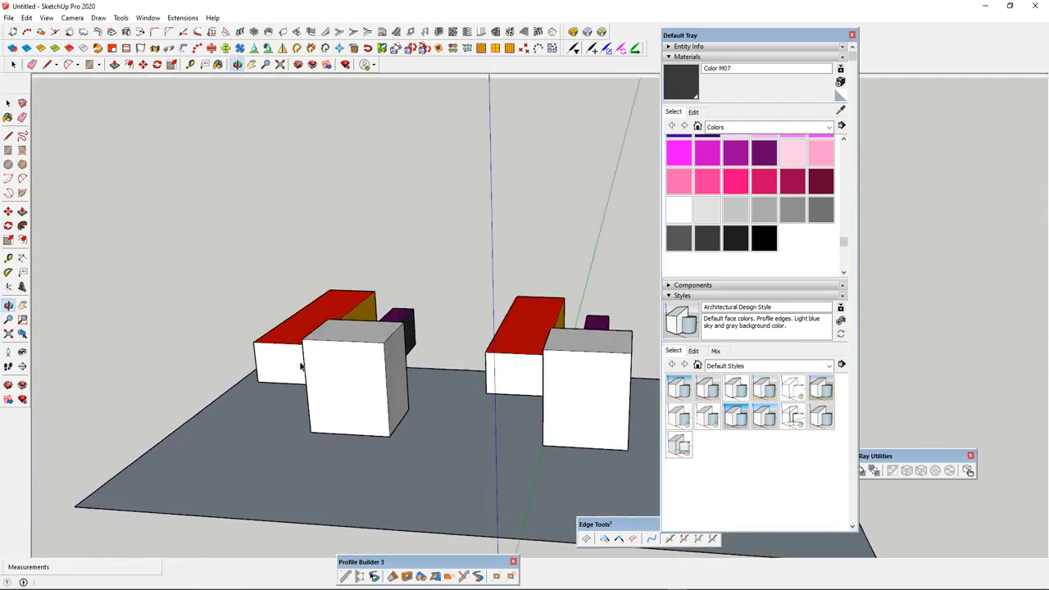
{"action": "middle_click_drag", "start_coordinate": [564, 363], "coordinate": [417, 350]}
{"action": "middle_click_drag", "start_coordinate": [531, 332], "coordinate": [233, 344]}
{"action": "scroll", "coordinate": [437, 281], "scroll_direction": "up", "scroll_amount": 2}
{"action": "scroll", "coordinate": [435, 280], "scroll_direction": "up", "scroll_amount": 3}
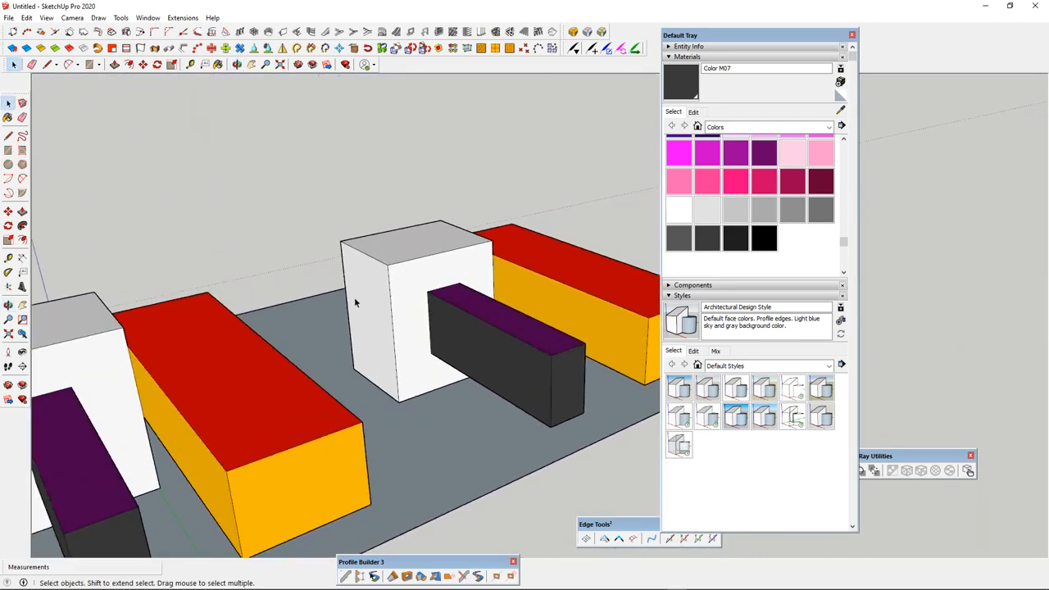
{"action": "scroll", "coordinate": [351, 303], "scroll_direction": "down", "scroll_amount": 4}
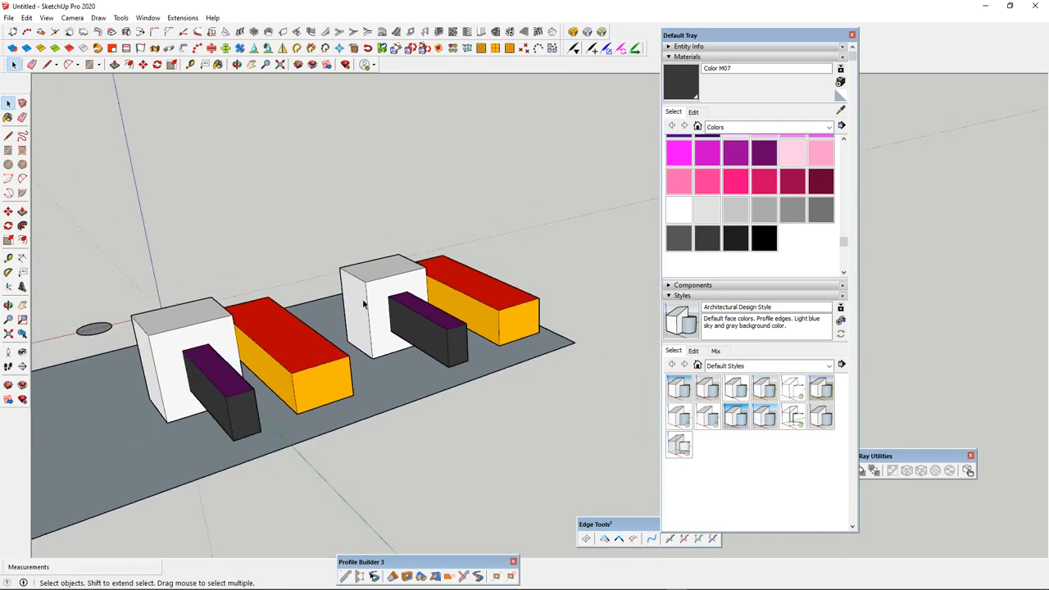
{"action": "middle_click_drag", "start_coordinate": [368, 304], "coordinate": [332, 329]}
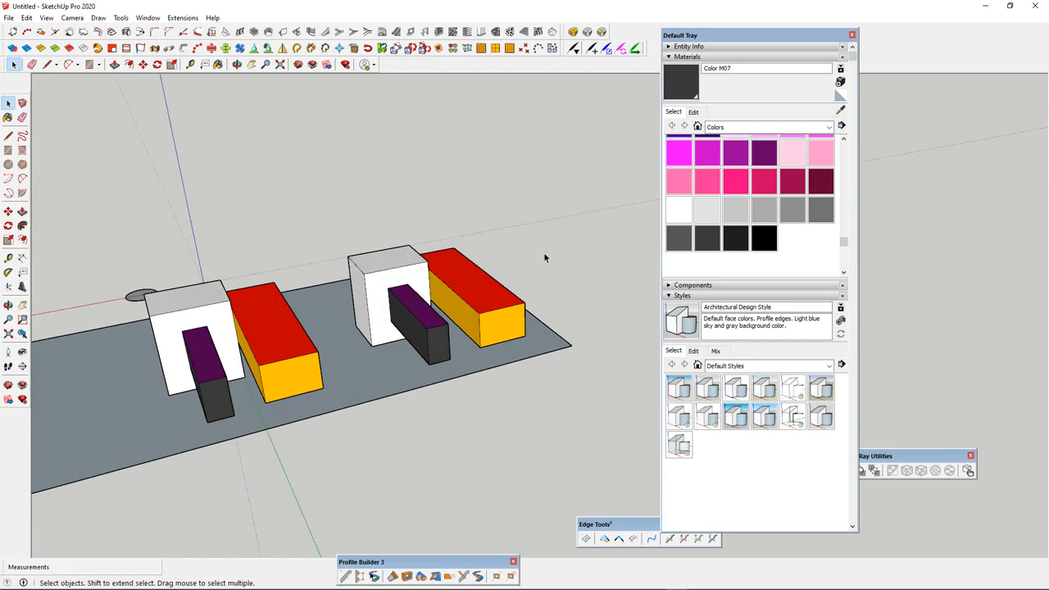
{"action": "scroll", "coordinate": [490, 330], "scroll_direction": "down", "scroll_amount": 3}
{"action": "scroll", "coordinate": [328, 339], "scroll_direction": "up", "scroll_amount": 2}
{"action": "middle_click_drag", "start_coordinate": [454, 344], "coordinate": [385, 292]}
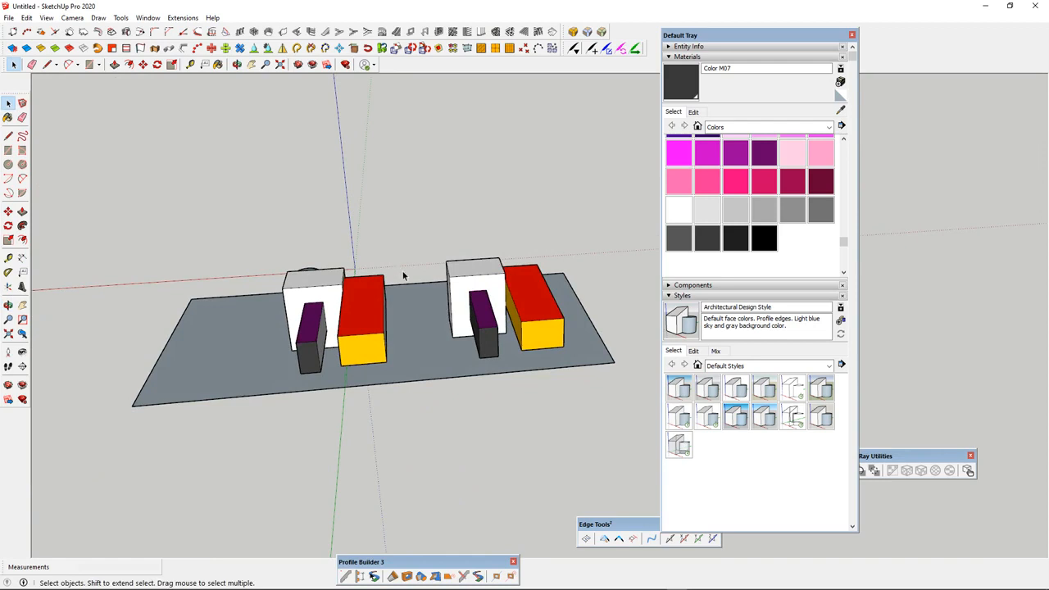
{"action": "middle_click_drag", "start_coordinate": [442, 310], "coordinate": [405, 263]}
{"action": "scroll", "coordinate": [402, 261], "scroll_direction": "up", "scroll_amount": 2}
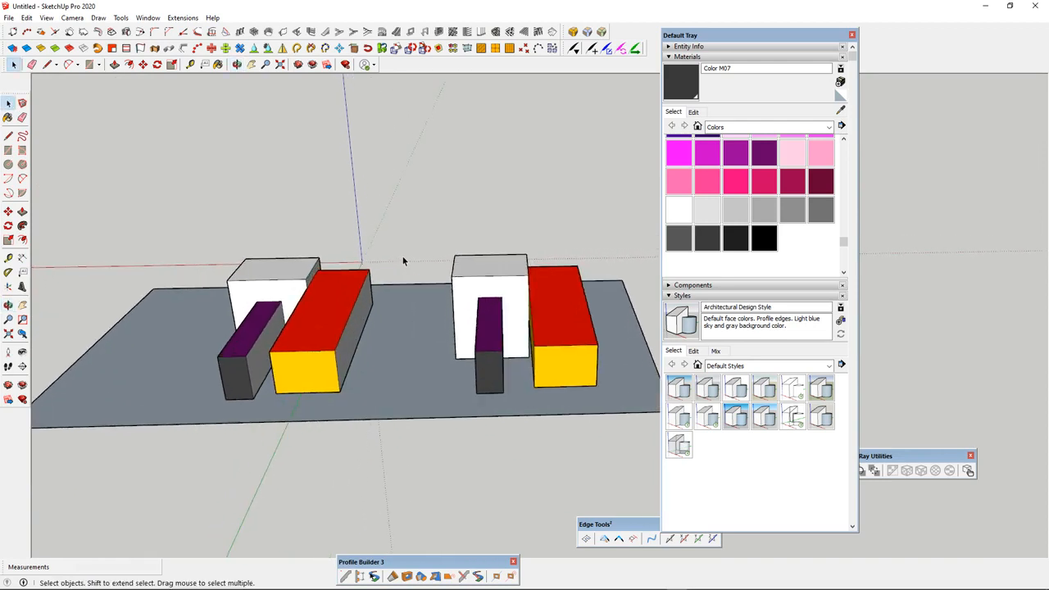